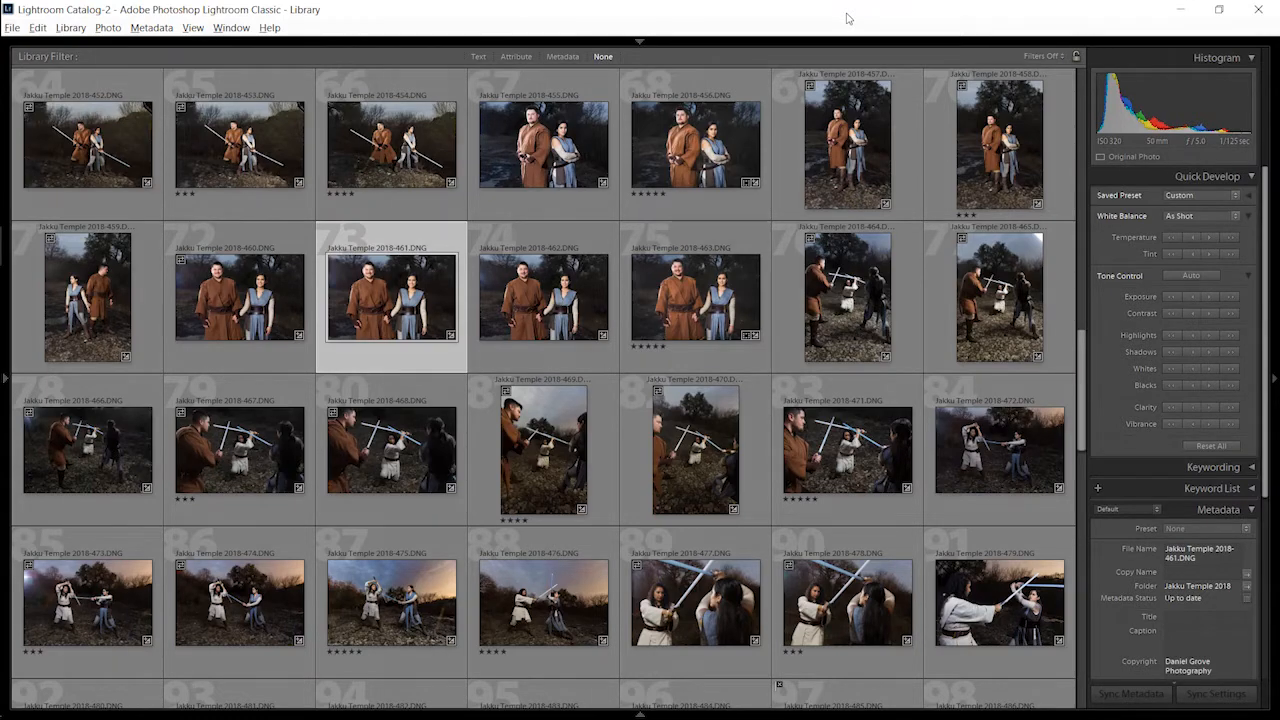
# Step: Choose Embedded & Sidecar for building previews in the photo import settings, and leave without importing
pyautogui.hotkey('ctrl', 'shift', 'i')
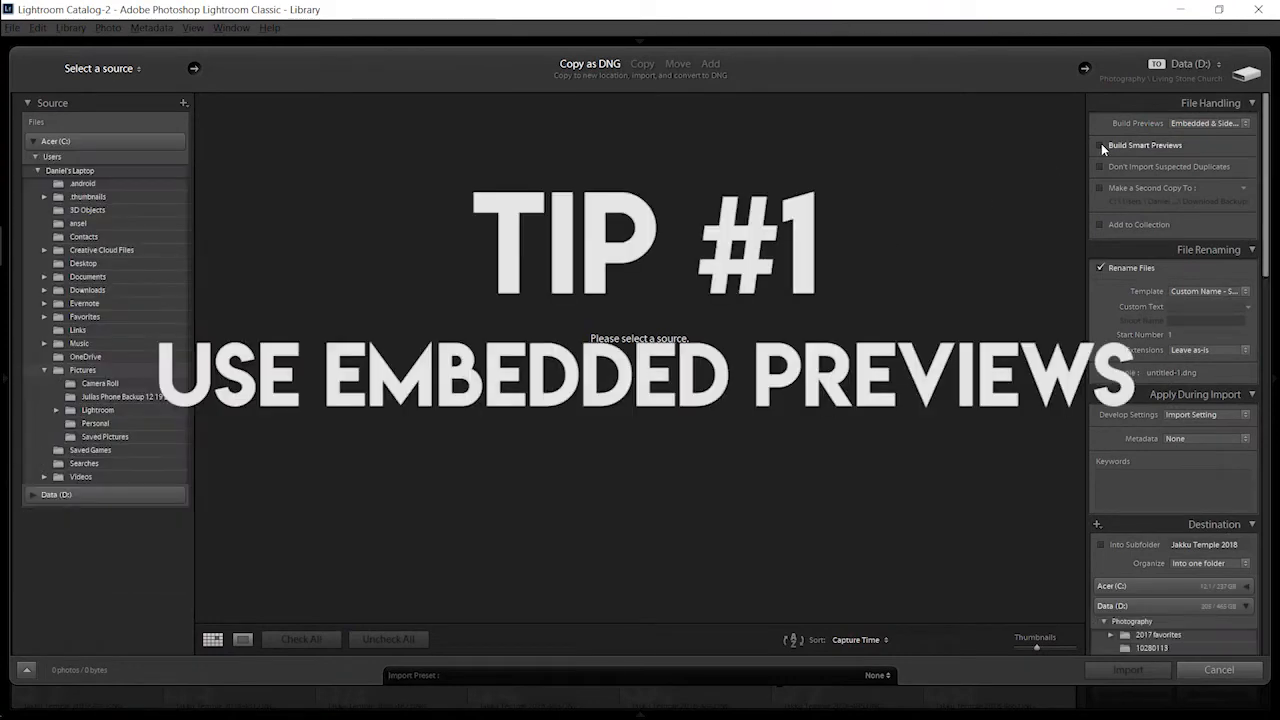
pyautogui.click(1202, 124)
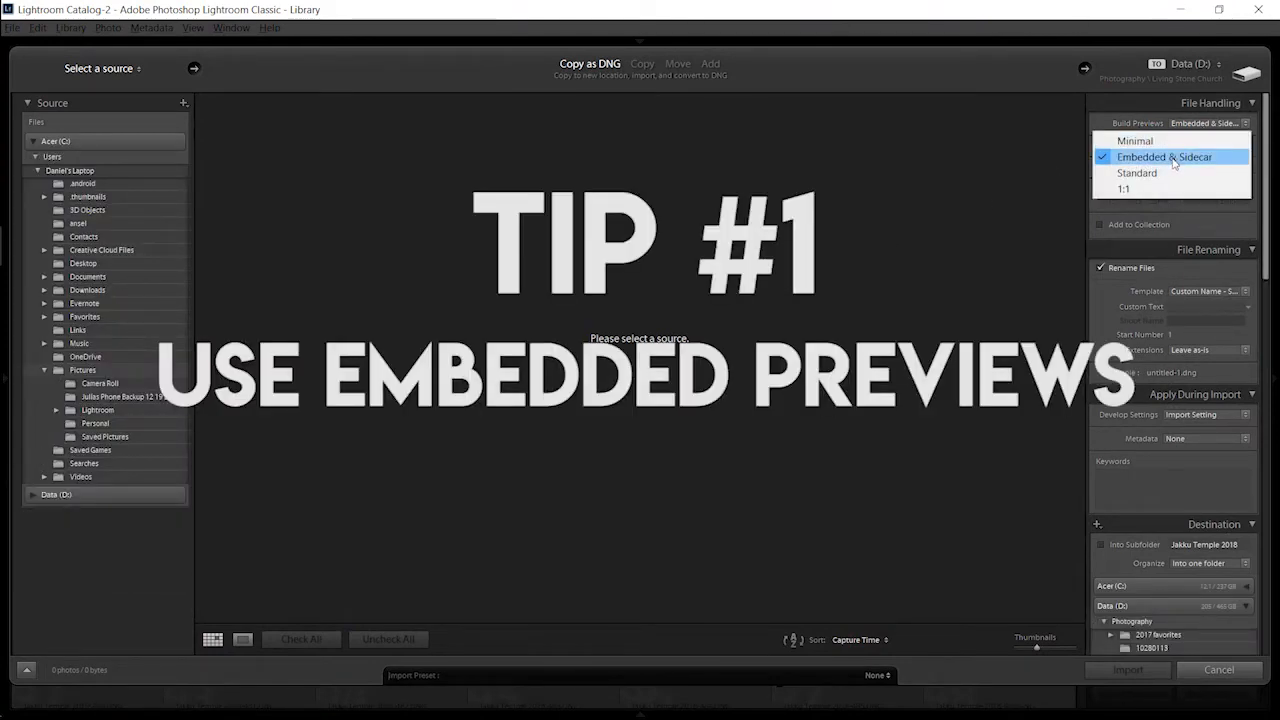
pyautogui.click(1174, 160)
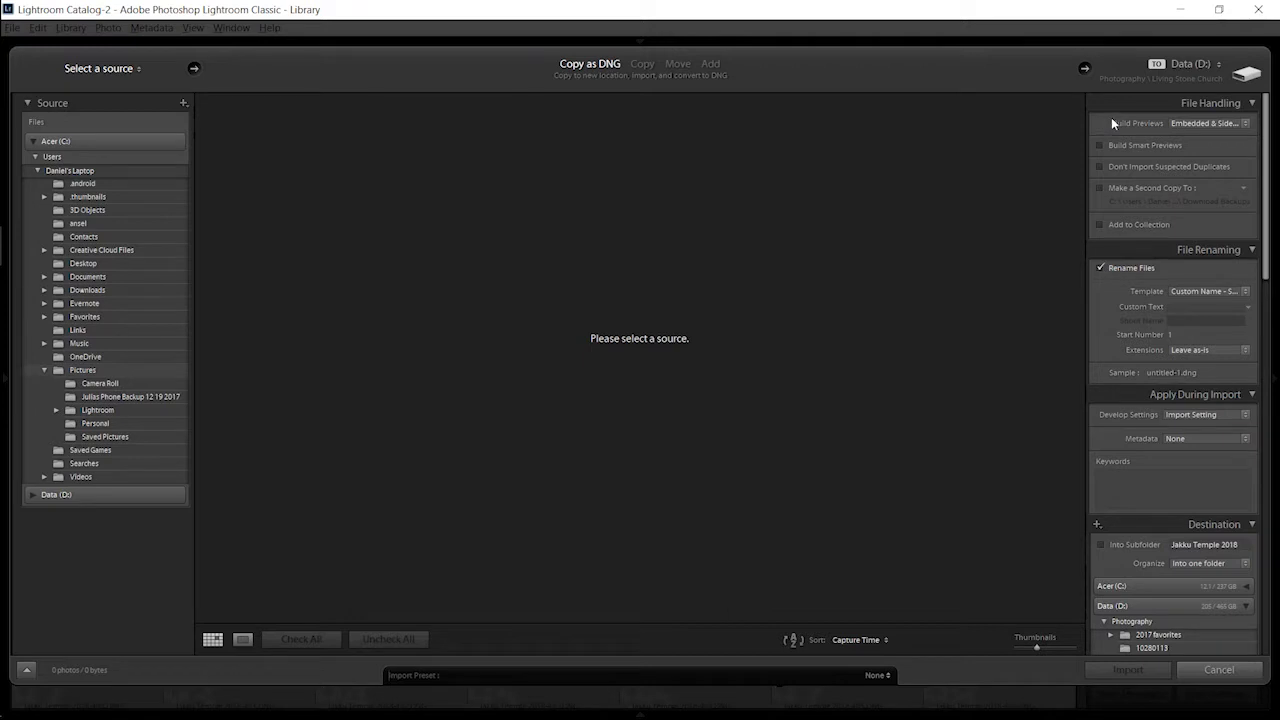
pyautogui.click(1177, 122)
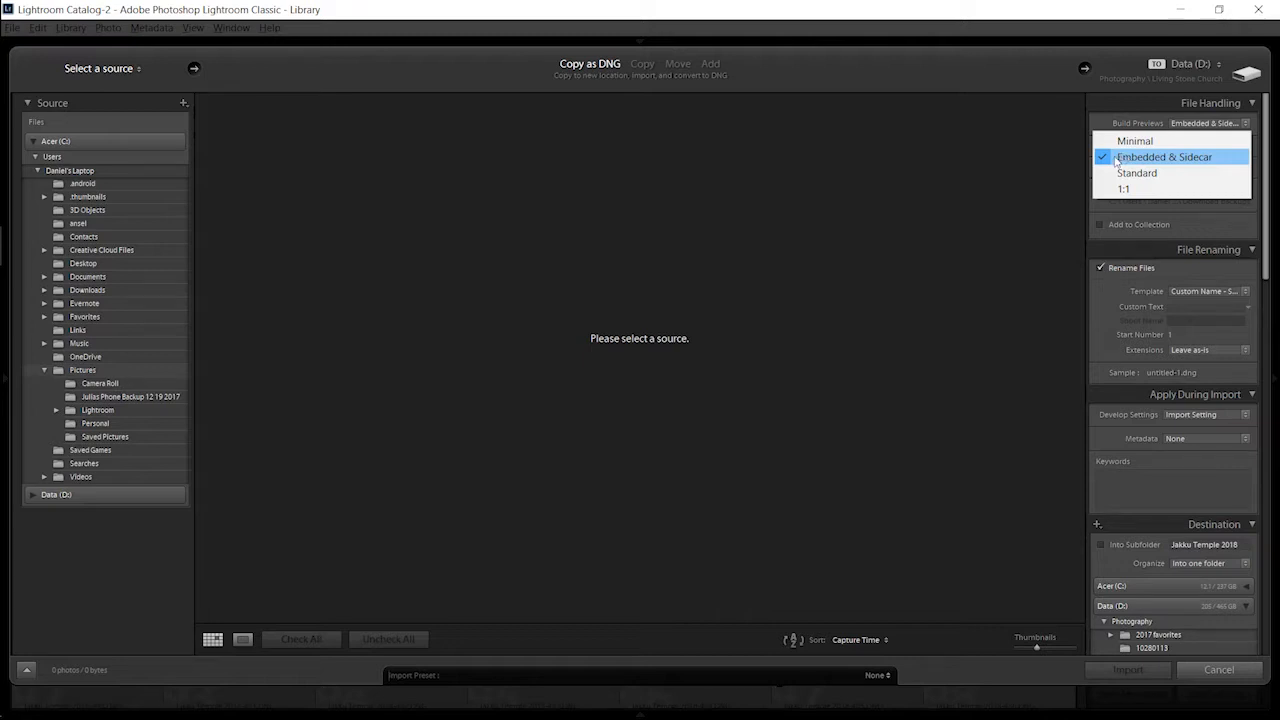
pyautogui.click(1063, 168)
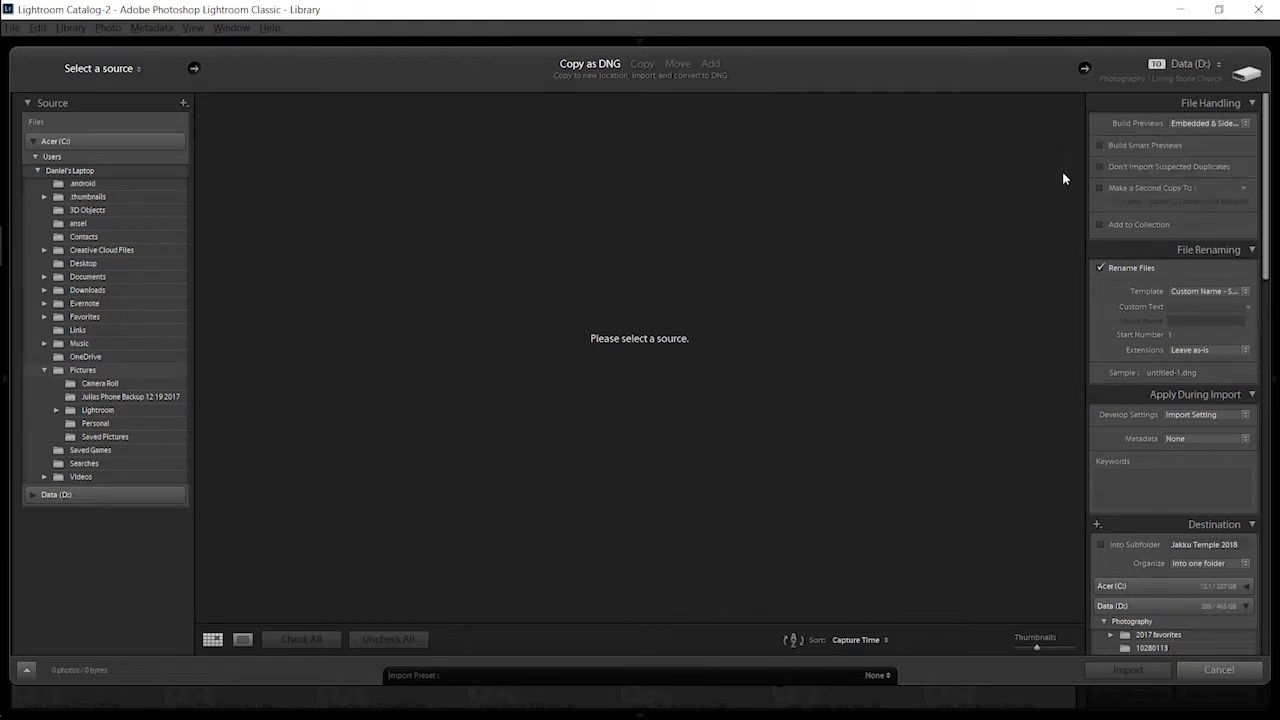
pyautogui.click(1218, 669)
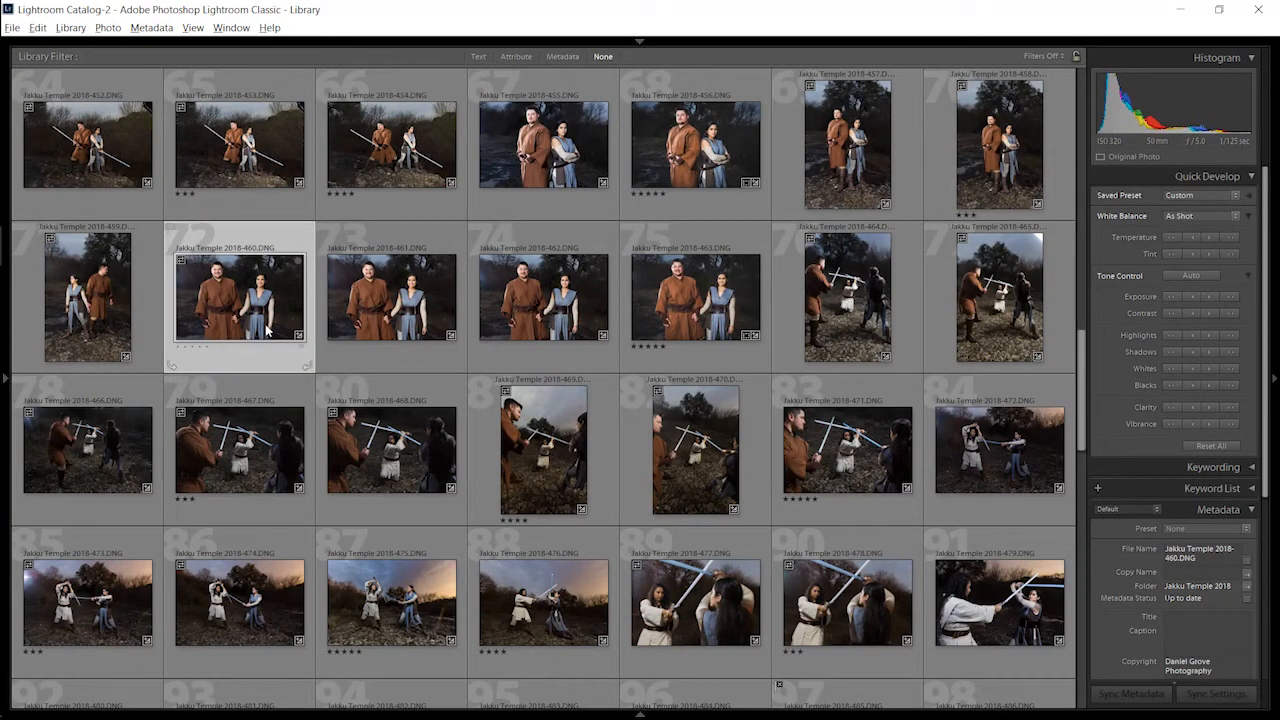
# Step: Enlarge the grid thumbnails and inspect the faces in Jakku Temple 2018-457.DNG at close zoom, ending back in the grid
pyautogui.press('=')
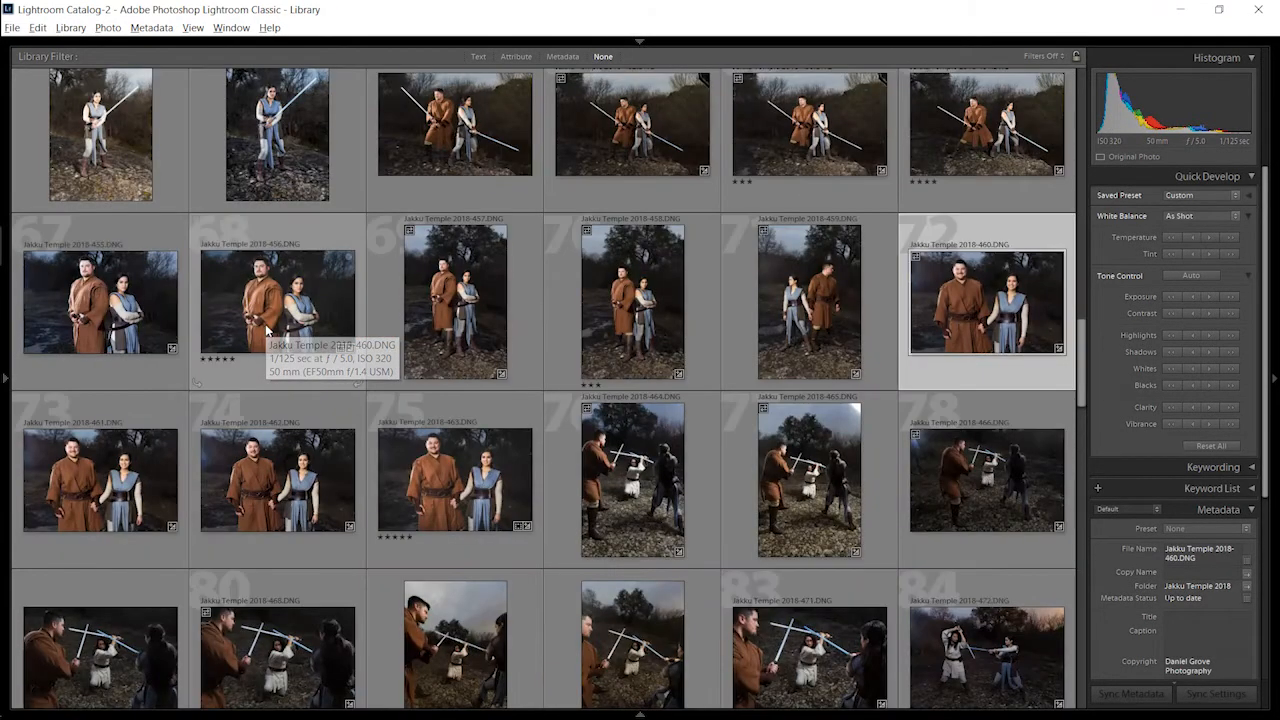
pyautogui.click(478, 316)
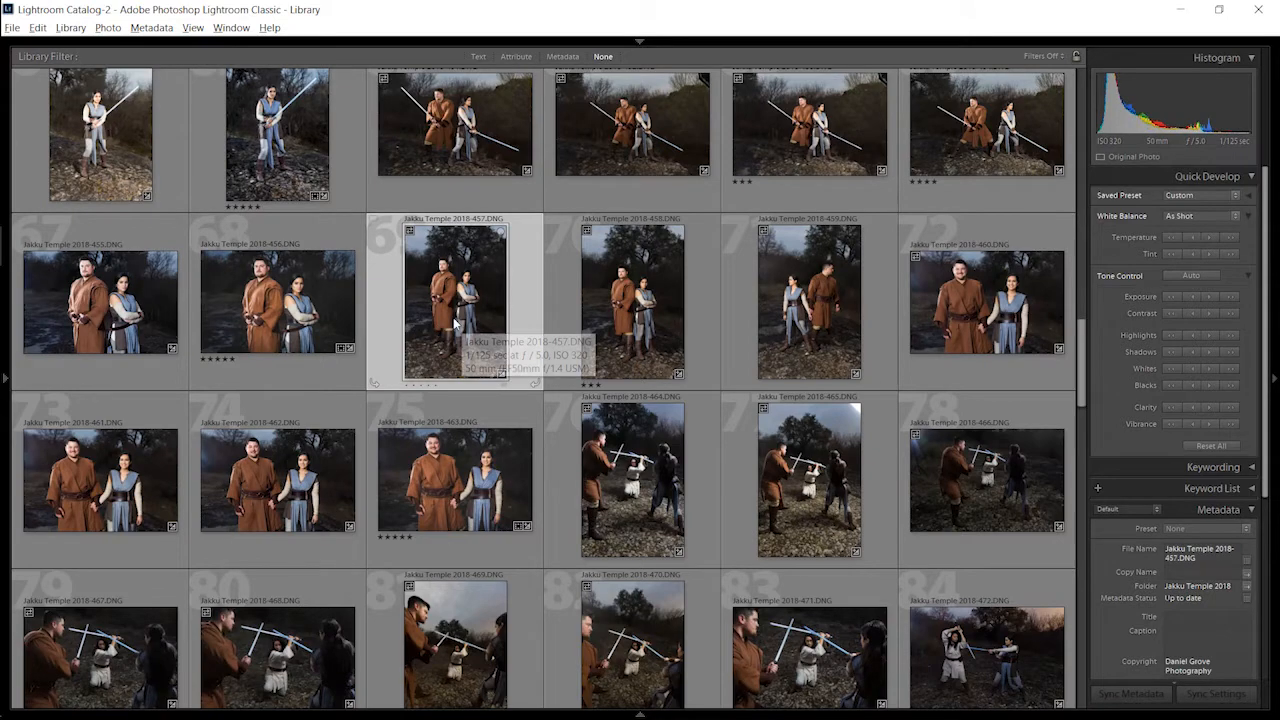
pyautogui.doubleClick(453, 325)
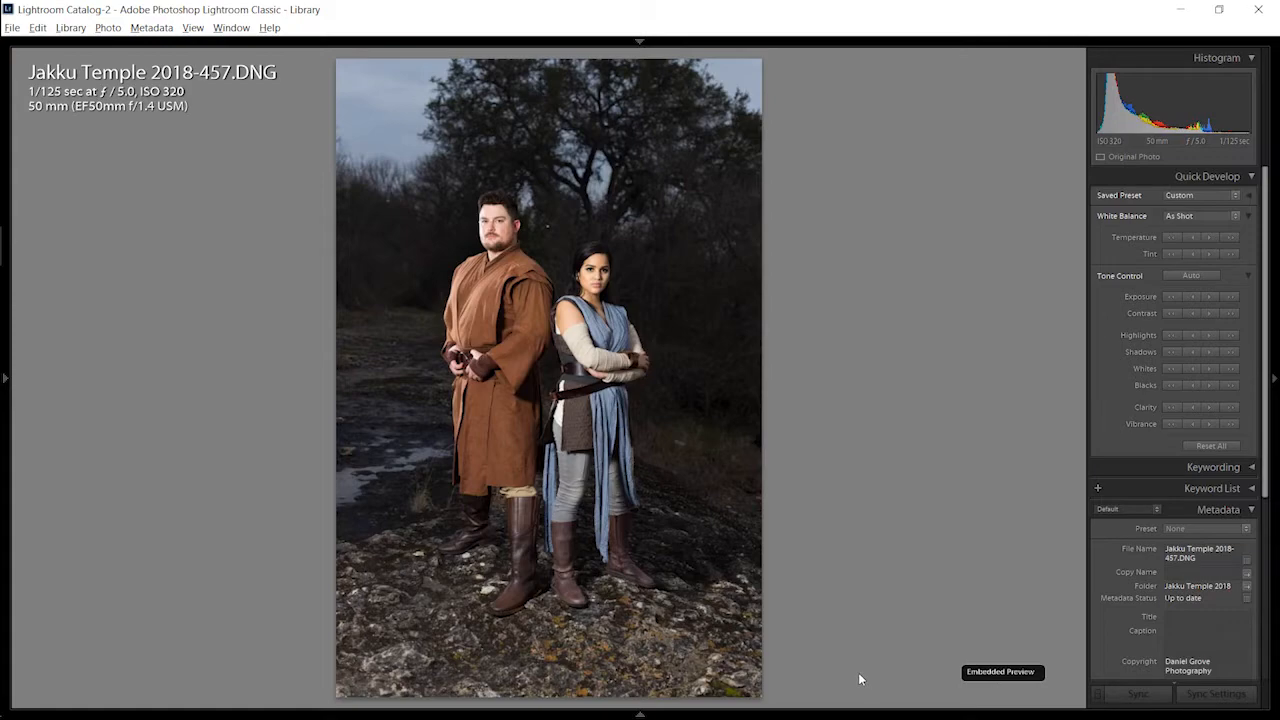
pyautogui.click(686, 291)
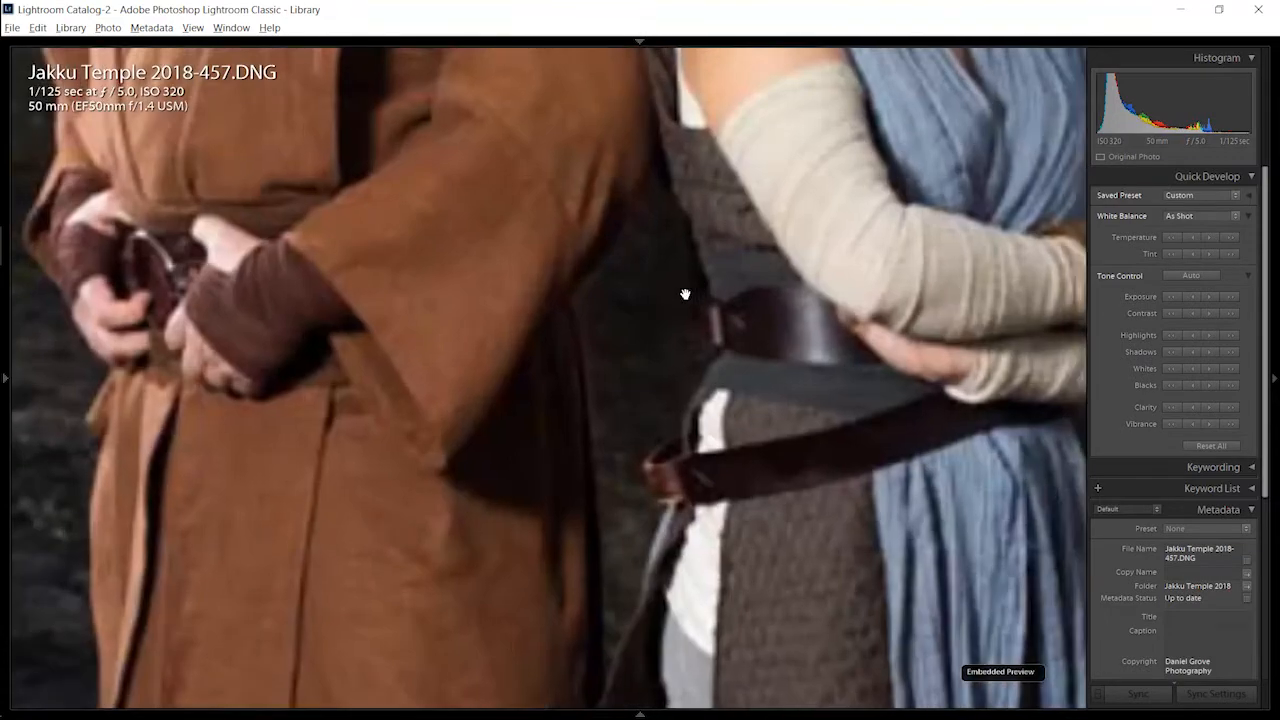
pyautogui.moveTo(683, 277); pyautogui.dragTo(580, 580)
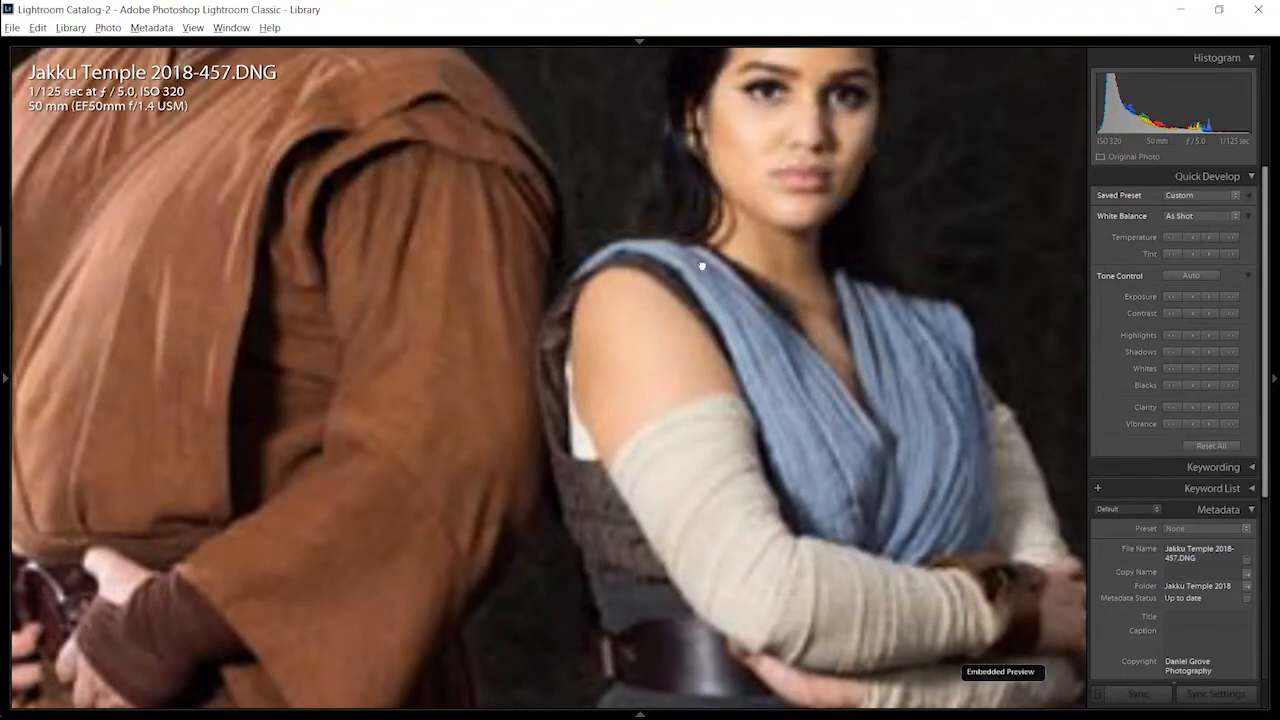
pyautogui.moveTo(700, 263); pyautogui.dragTo(689, 413)
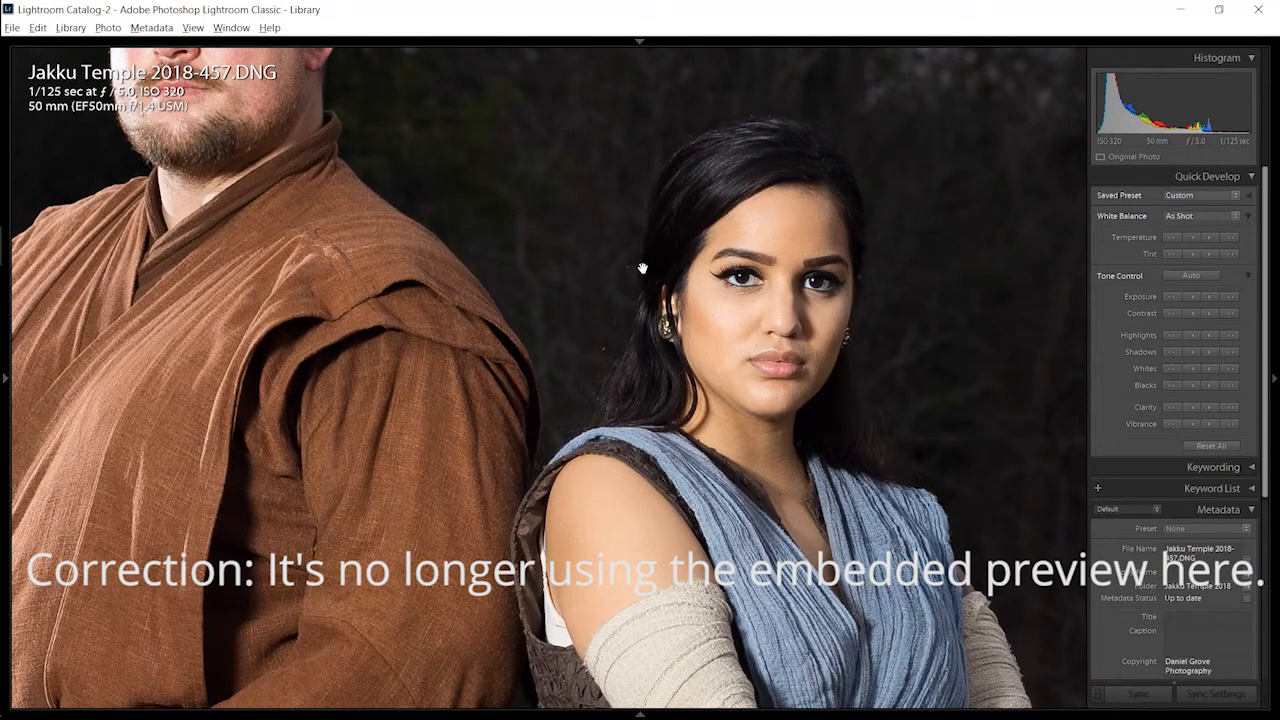
pyautogui.moveTo(653, 292); pyautogui.dragTo(728, 384)
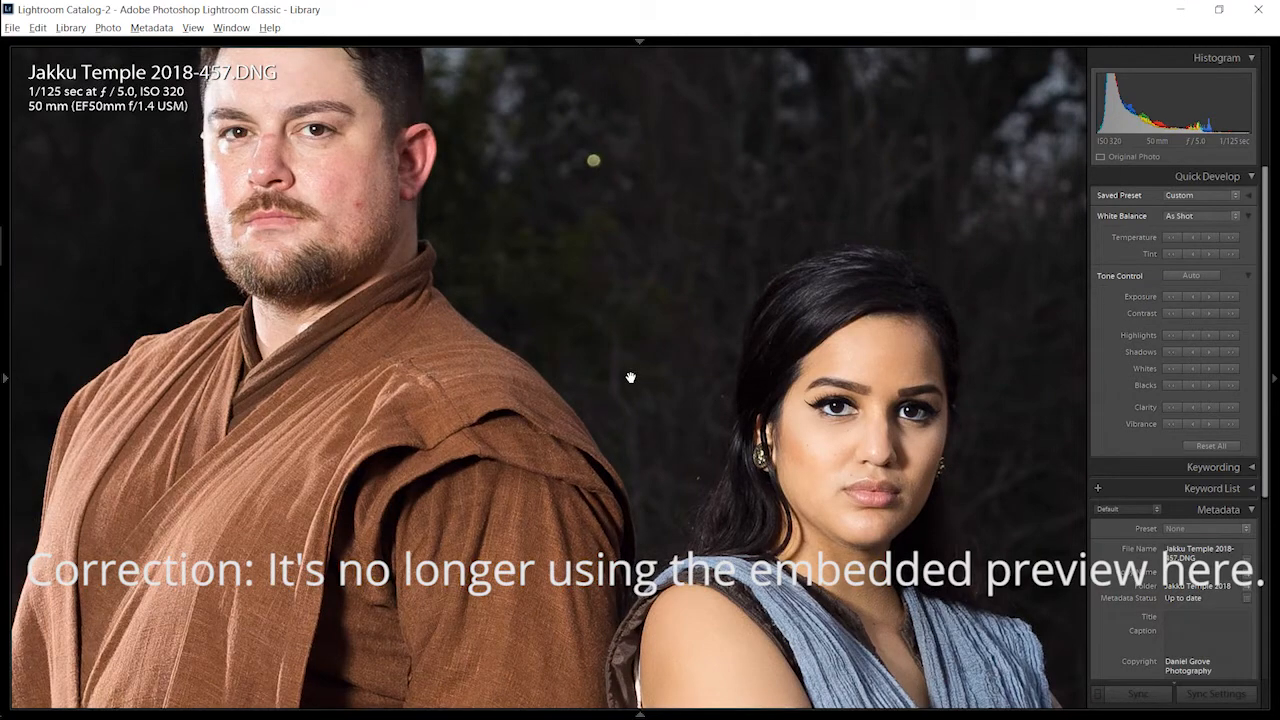
pyautogui.click(631, 377)
pyautogui.press('g')
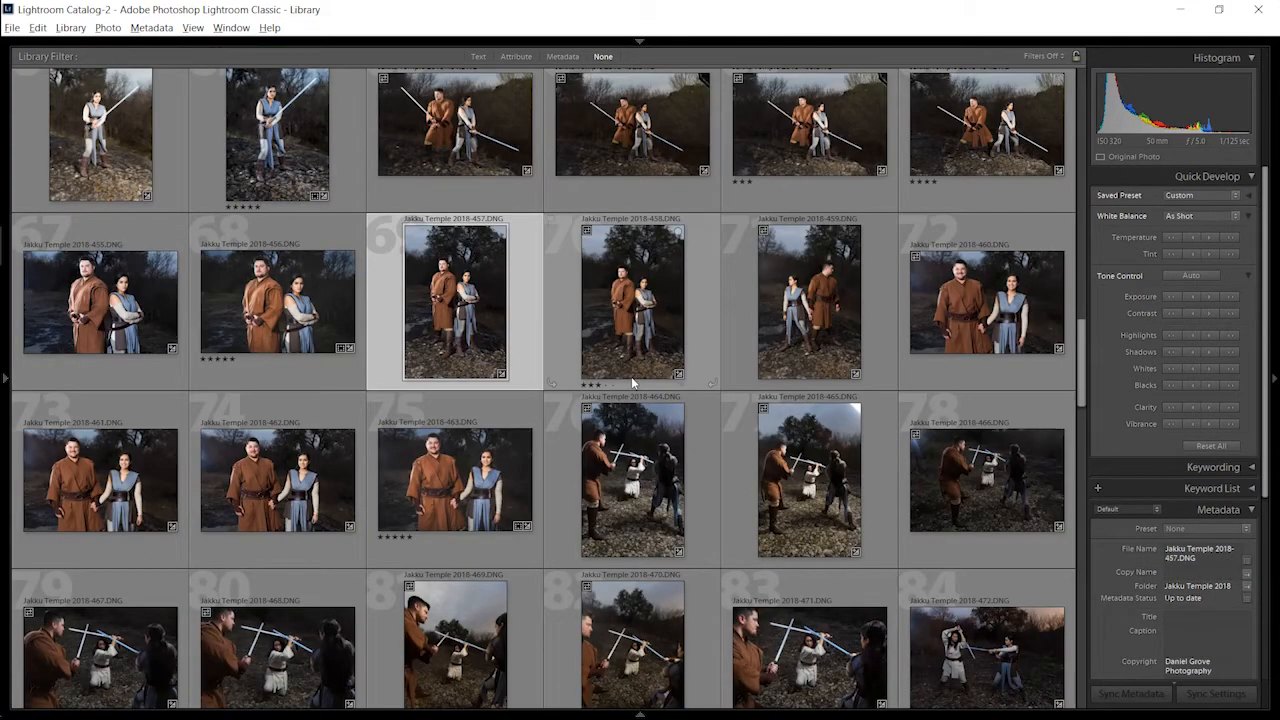
# Step: Examine the Copy as DNG method in the import settings and return to the photo grid without importing
pyautogui.hotkey('ctrl', 'shift', 'i')
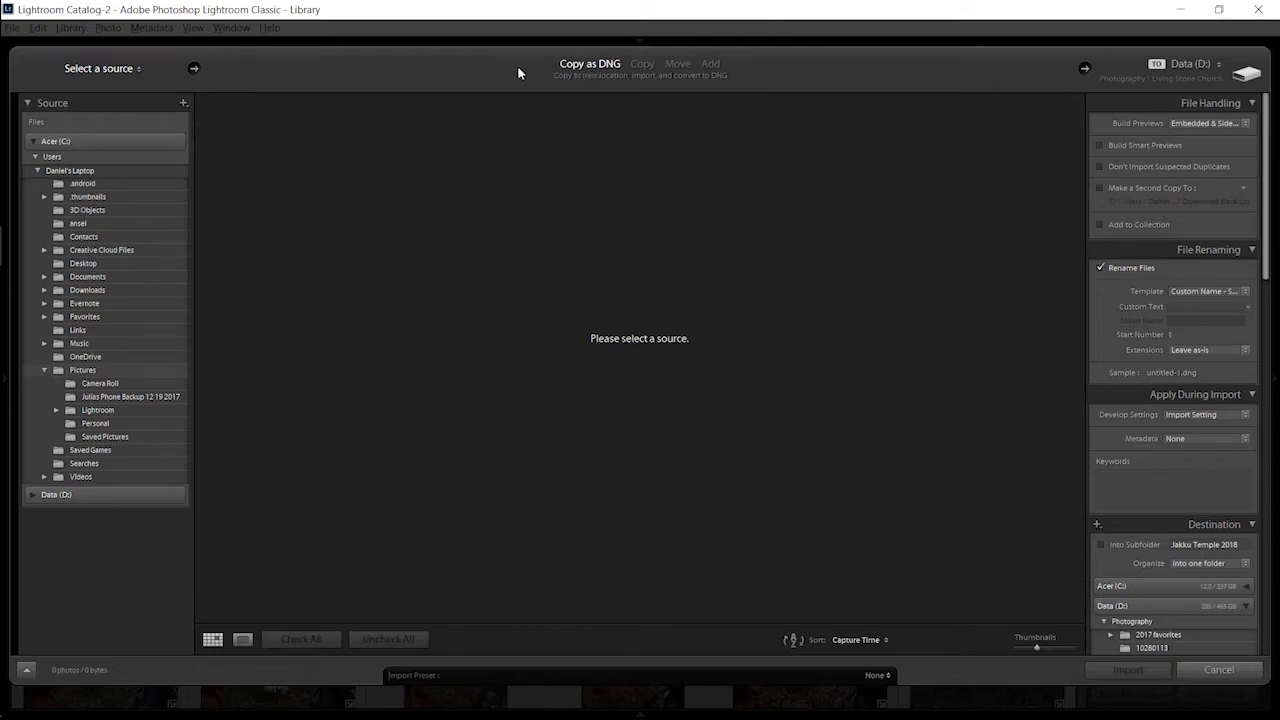
pyautogui.click(1218, 669)
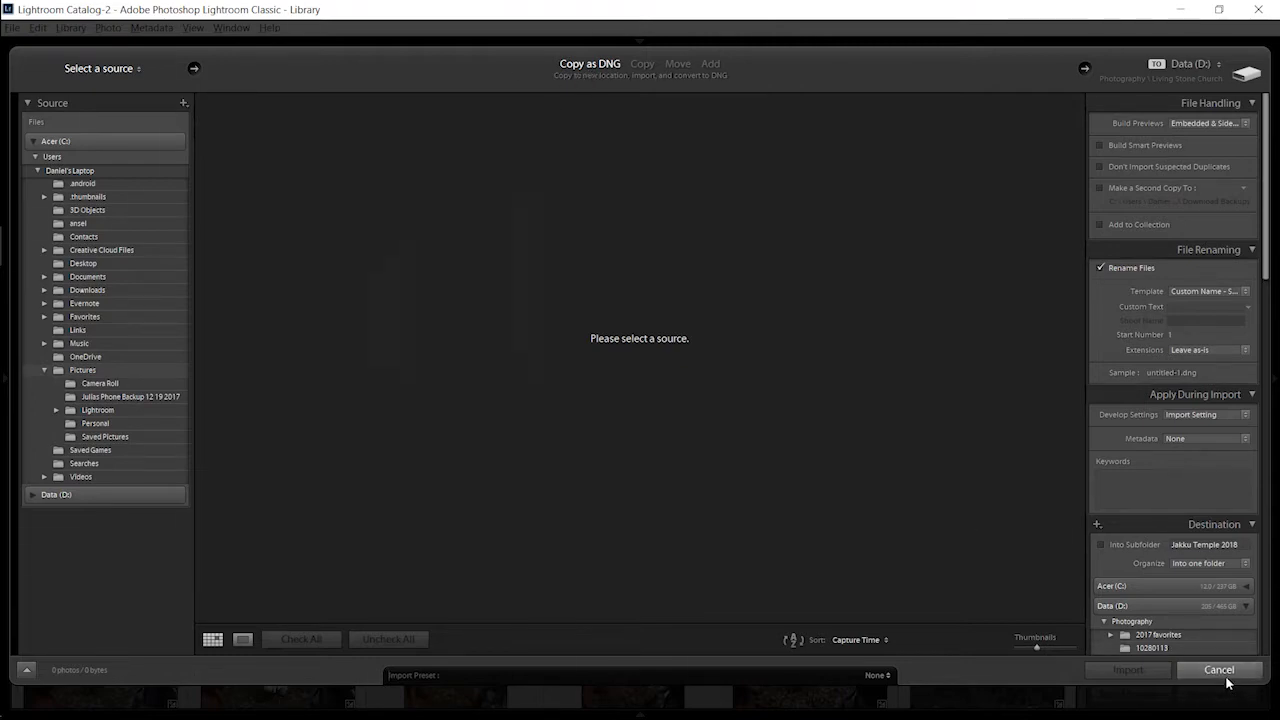
pyautogui.click(614, 443)
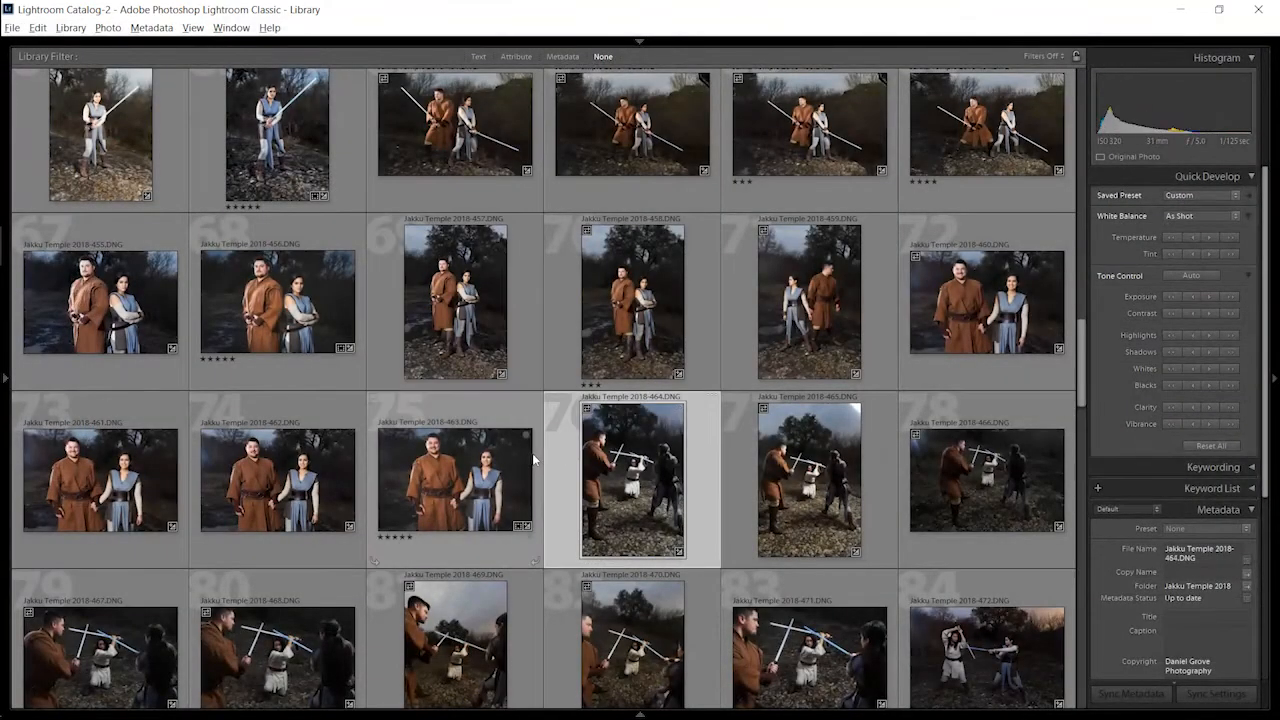
# Step: Open Jakku Temple 2018-463.DNG for developing and fit the whole photo in view
pyautogui.click(515, 483)
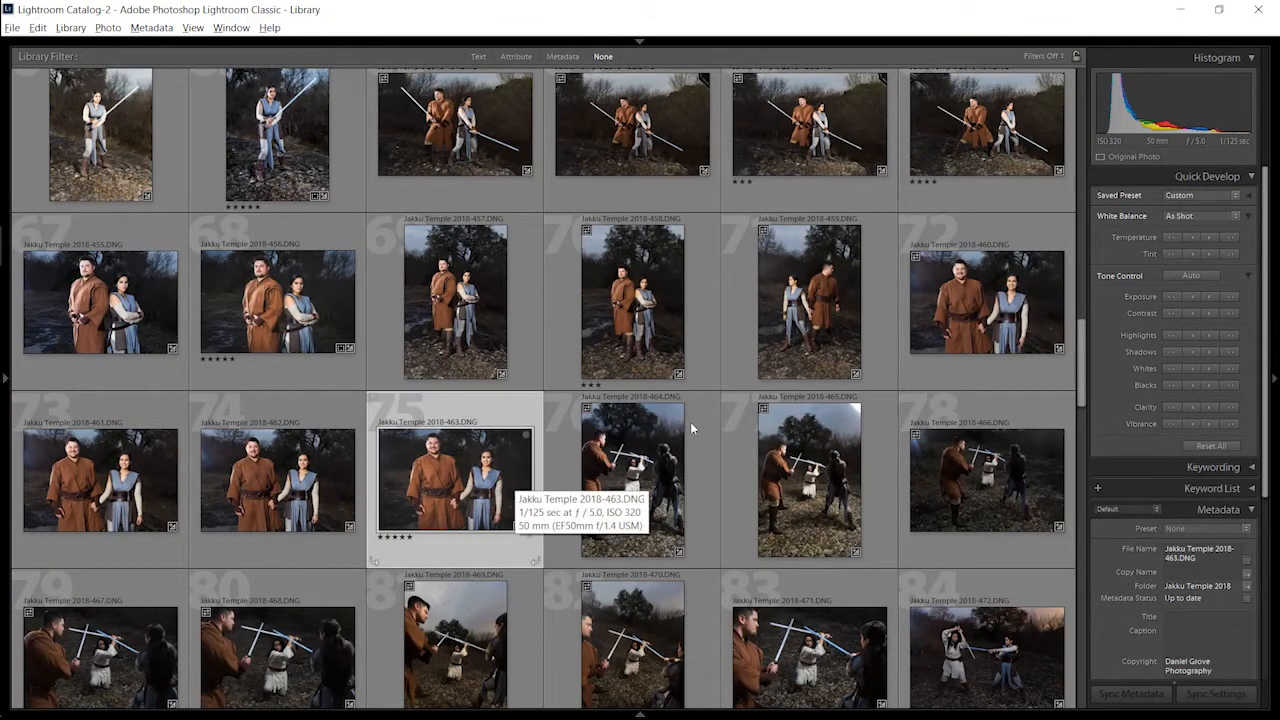
pyautogui.press('d')
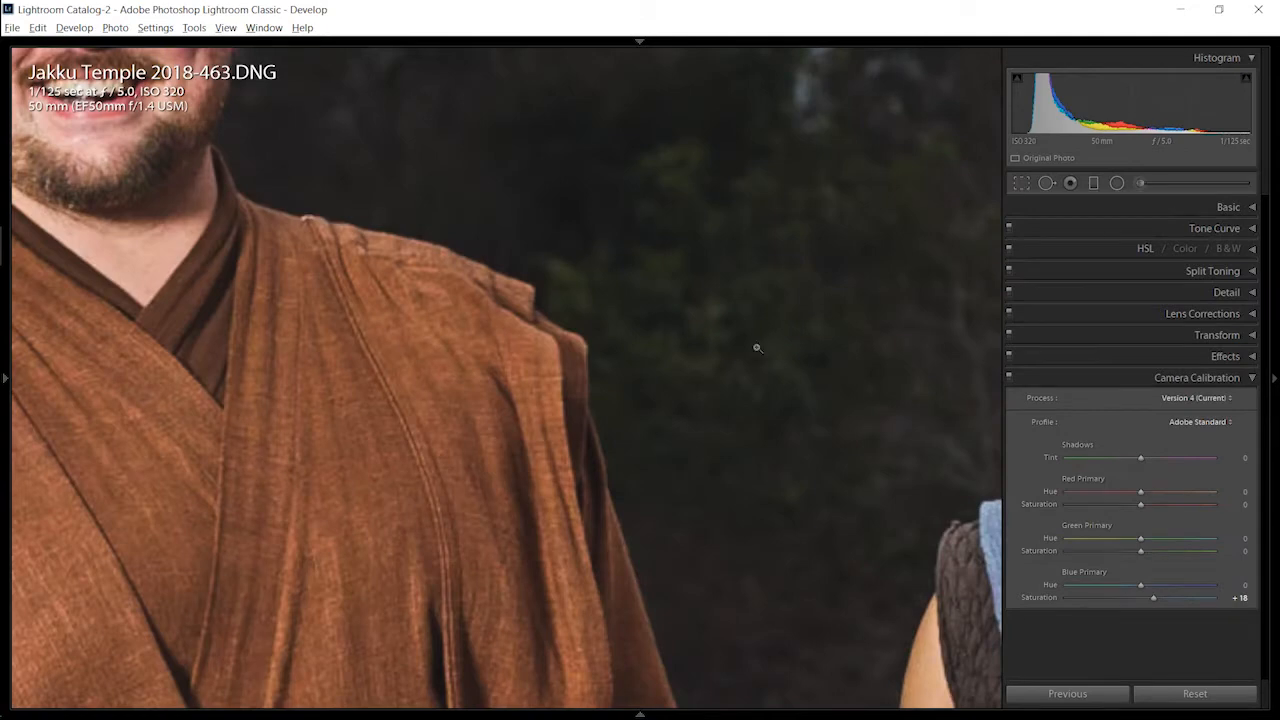
pyautogui.hotkey('ctrl', '1')
pyautogui.click(757, 348)
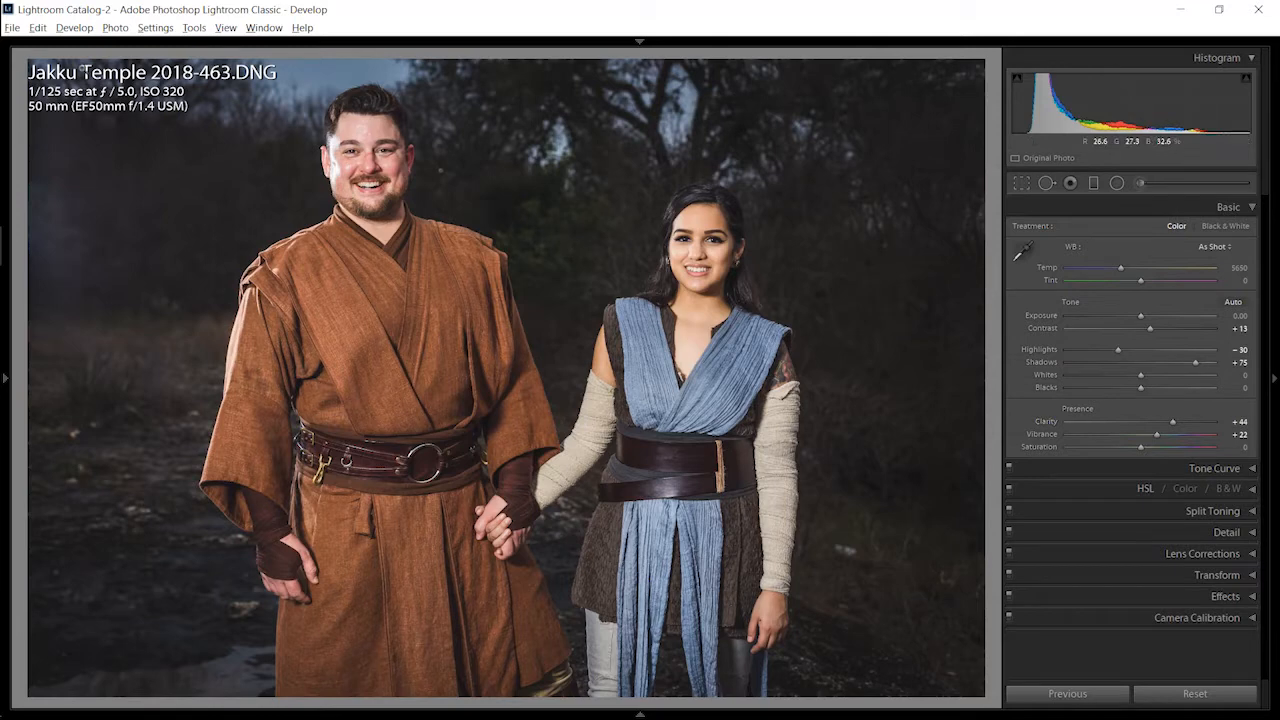
# Step: Review the option to automatically write changes into XMP in the catalog's metadata settings, and leave without saving
pyautogui.click(38, 27)
pyautogui.click(63, 219)
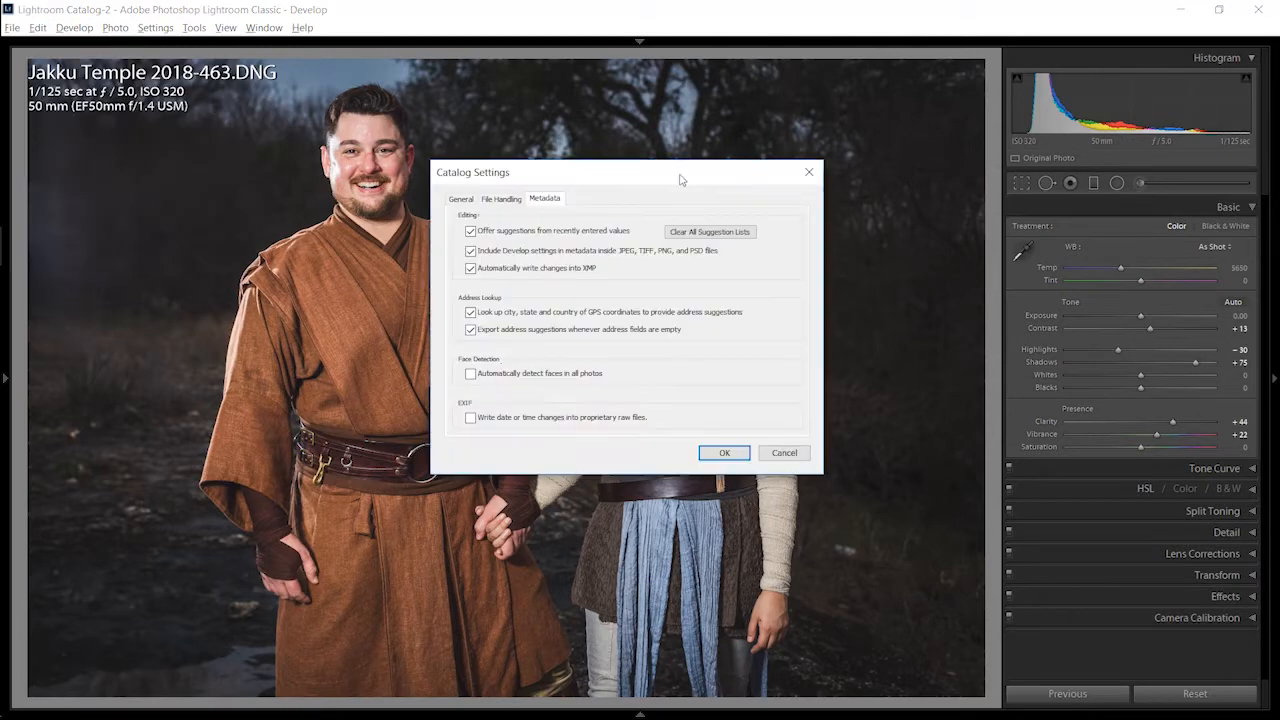
pyautogui.moveTo(676, 181); pyautogui.dragTo(411, 180)
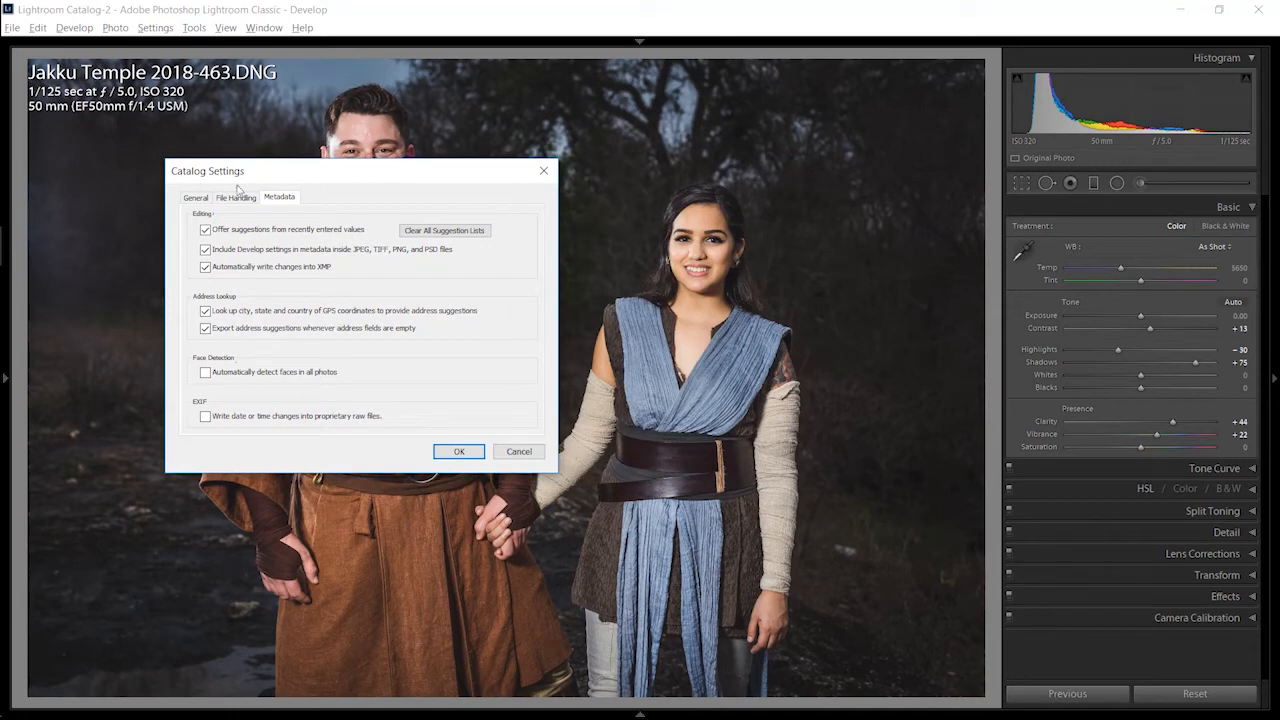
pyautogui.click(210, 268)
pyautogui.click(527, 452)
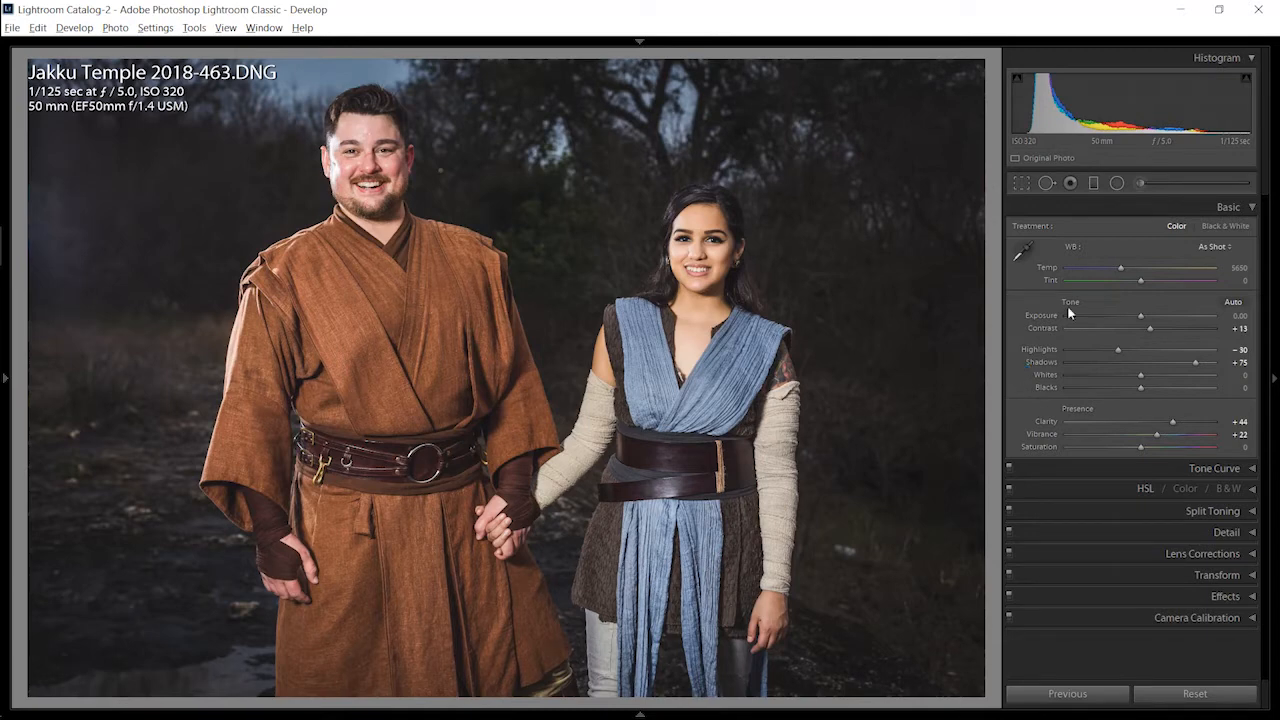
# Step: Examine the tone curve of Jakku Temple 2018-463.DNG and return to its basic adjustments
pyautogui.click(1161, 470)
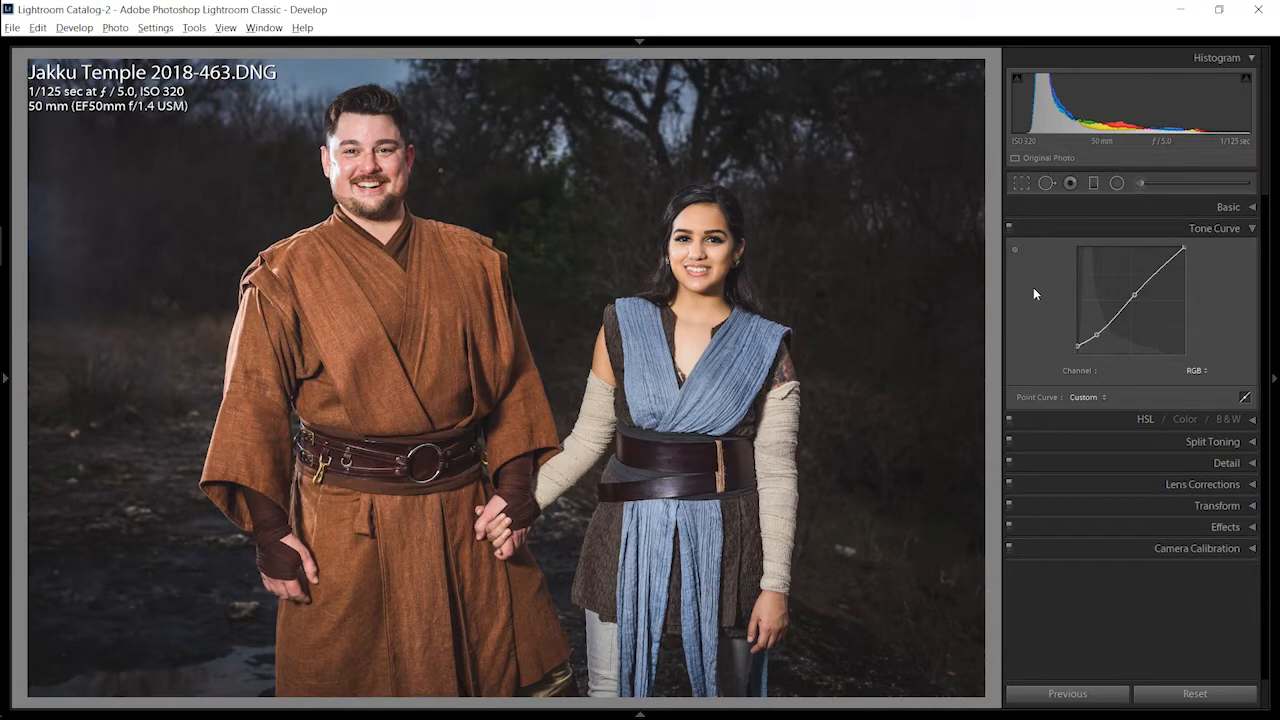
pyautogui.click(1101, 208)
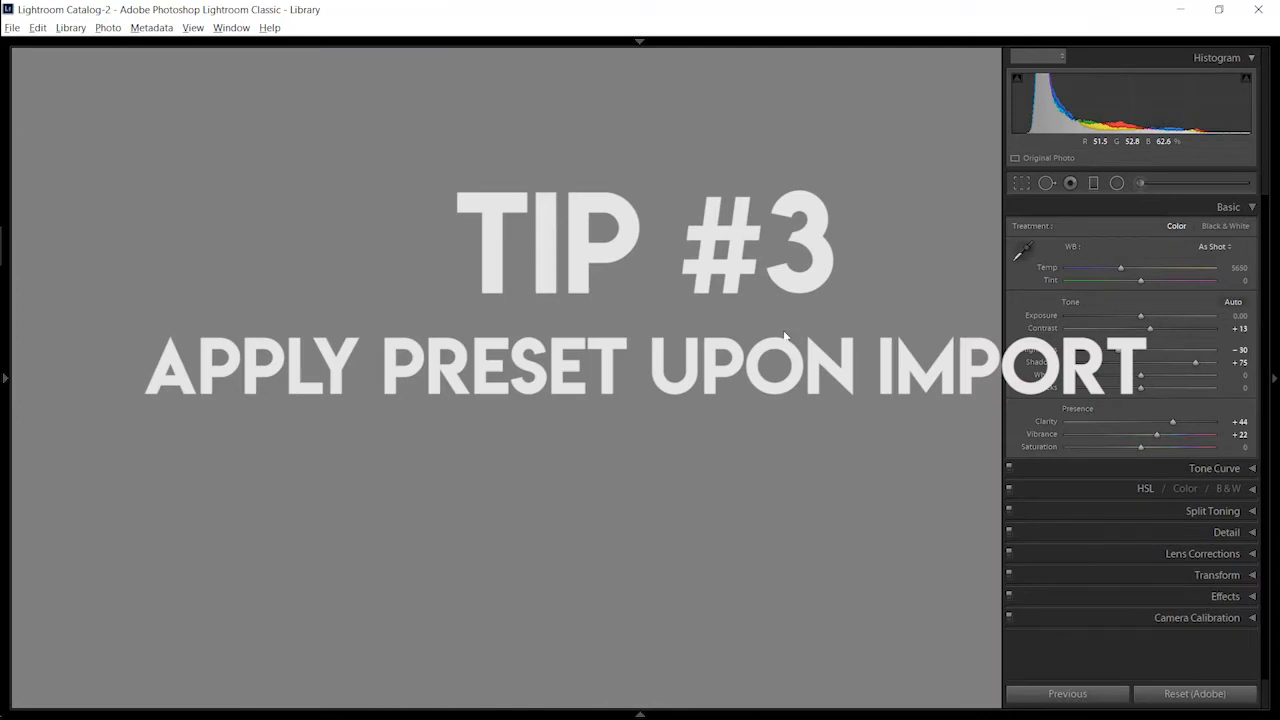
# Step: Choose the Import Setting user preset as the develop settings applied during import, and leave without importing
pyautogui.hotkey('ctrl', 'shift', 'i')
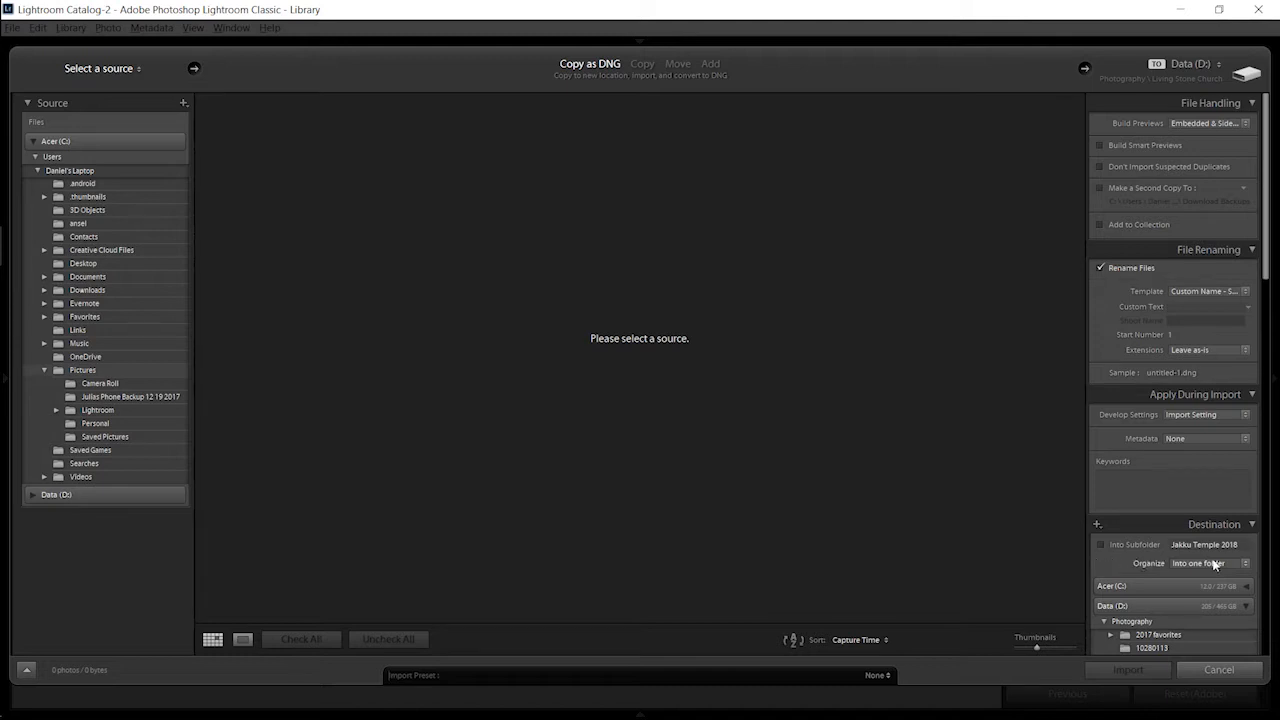
pyautogui.click(1222, 413)
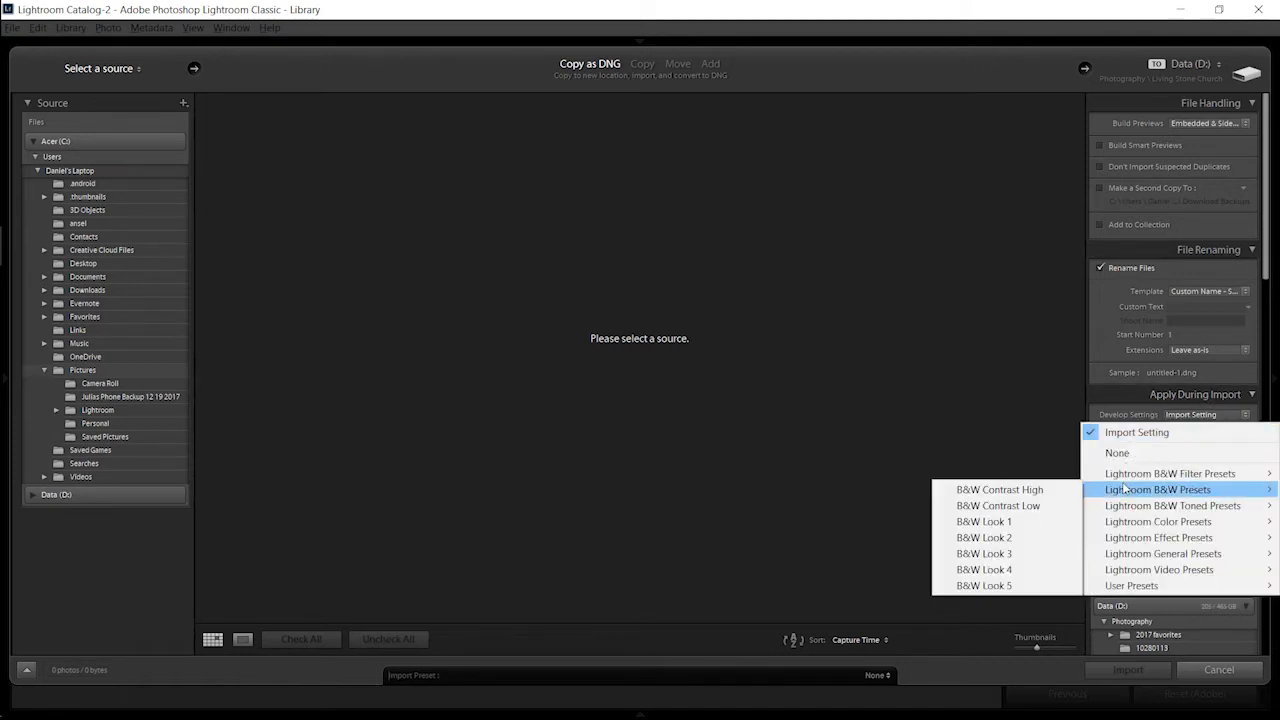
pyautogui.moveTo(1114, 527)
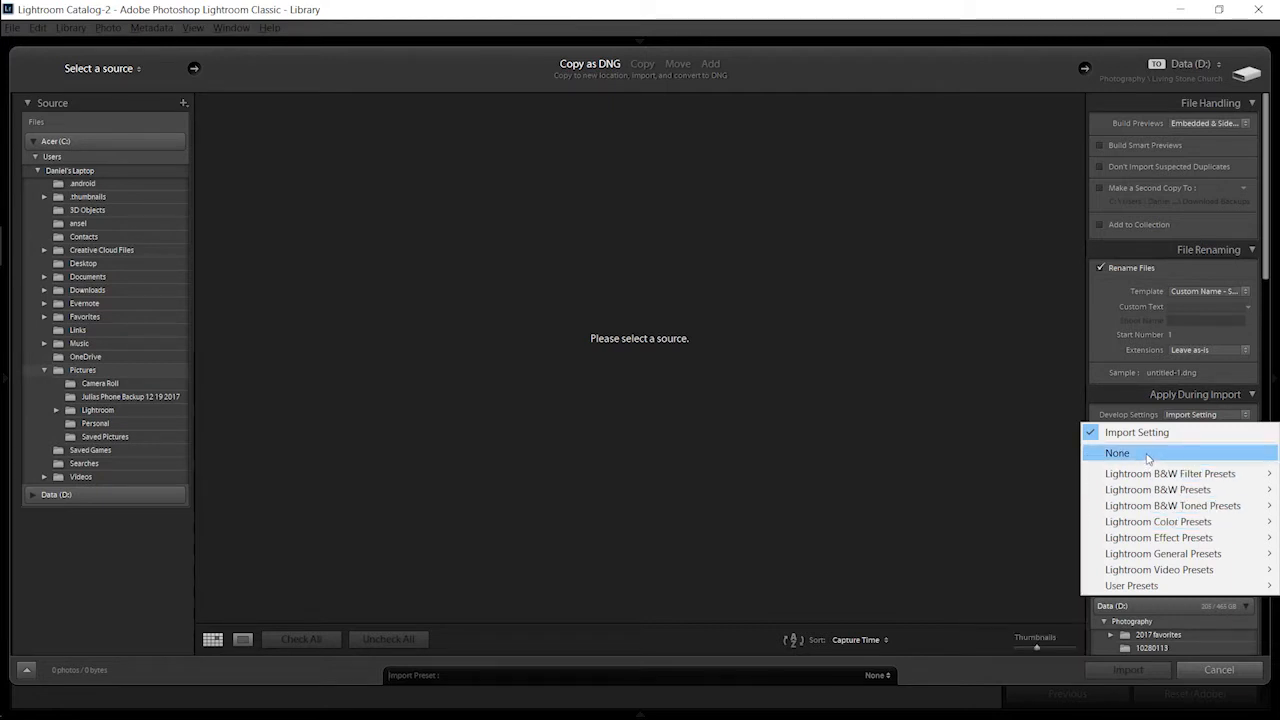
pyautogui.moveTo(1135, 588)
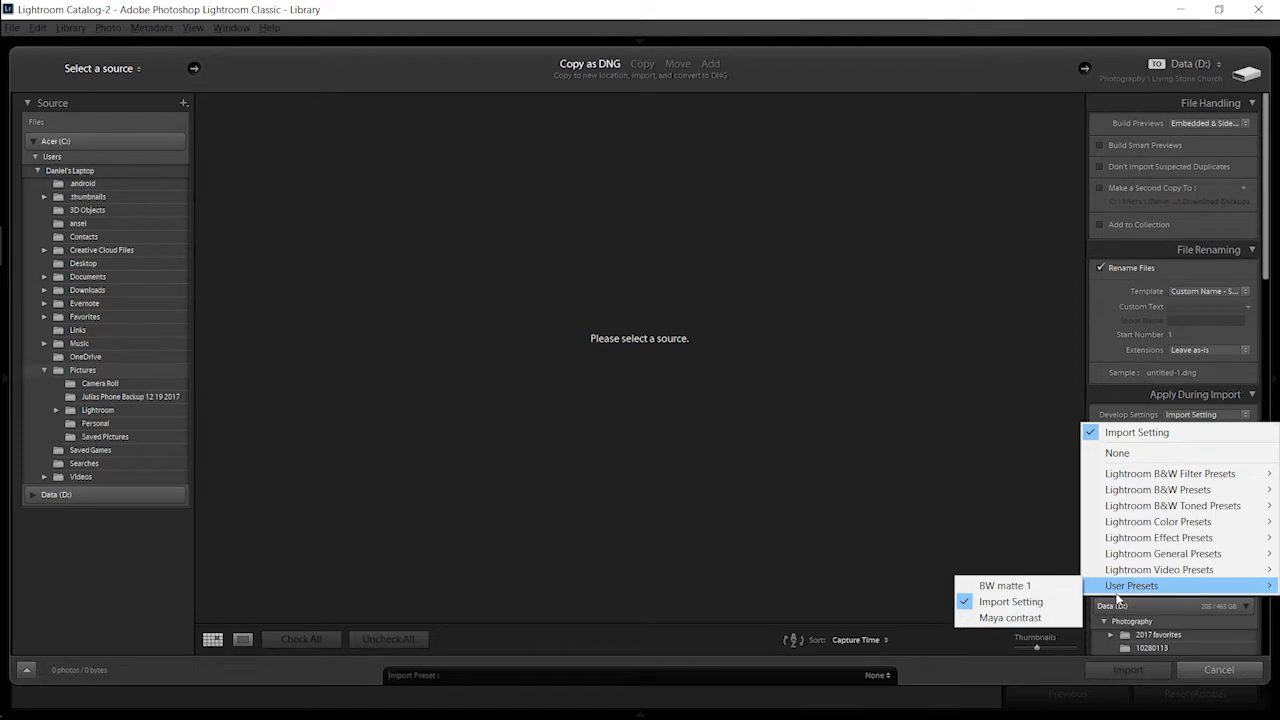
pyautogui.click(1054, 604)
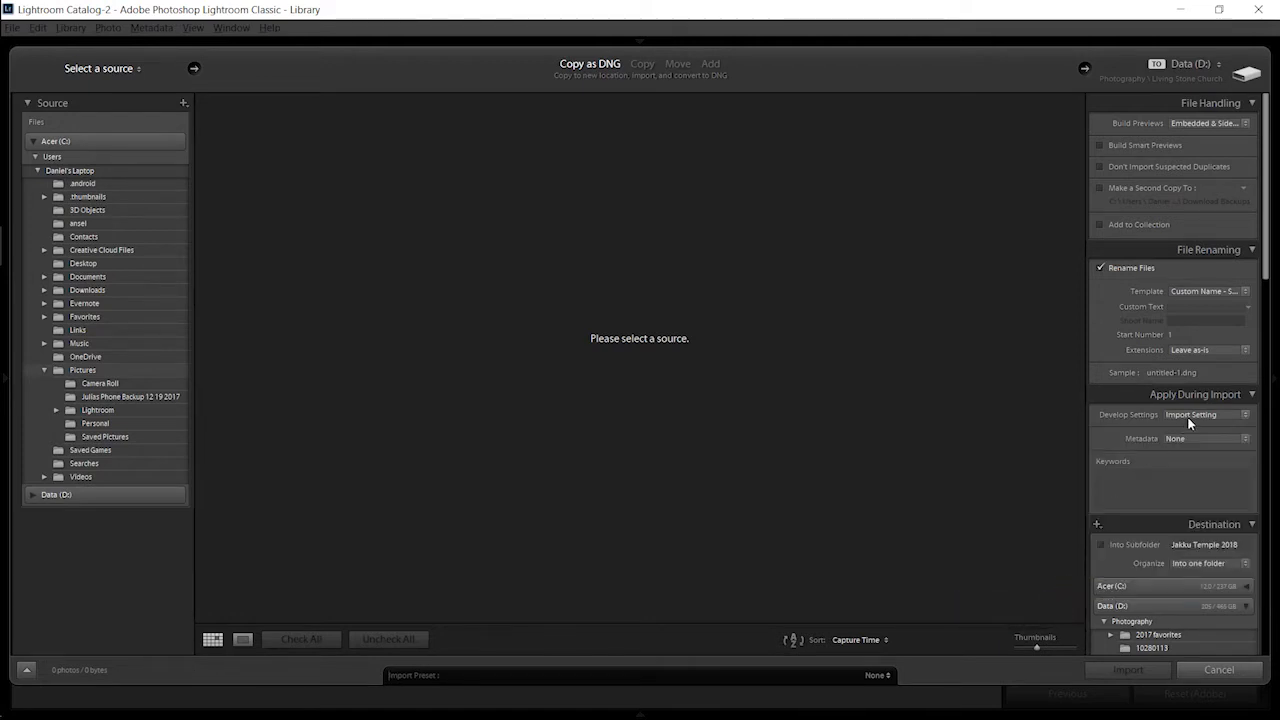
pyautogui.click(1219, 669)
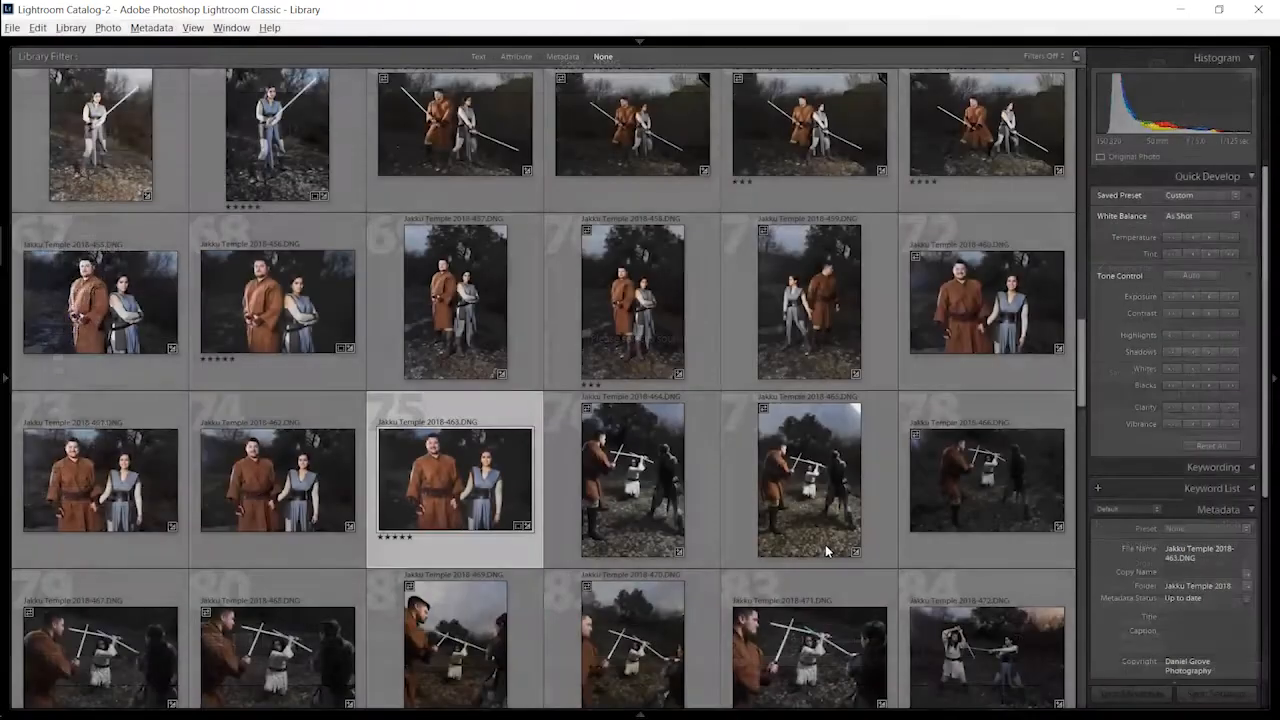
# Step: Open Jakku Temple 2018-462.DNG for developing and set its luminance noise reduction to 24
pyautogui.click(318, 468)
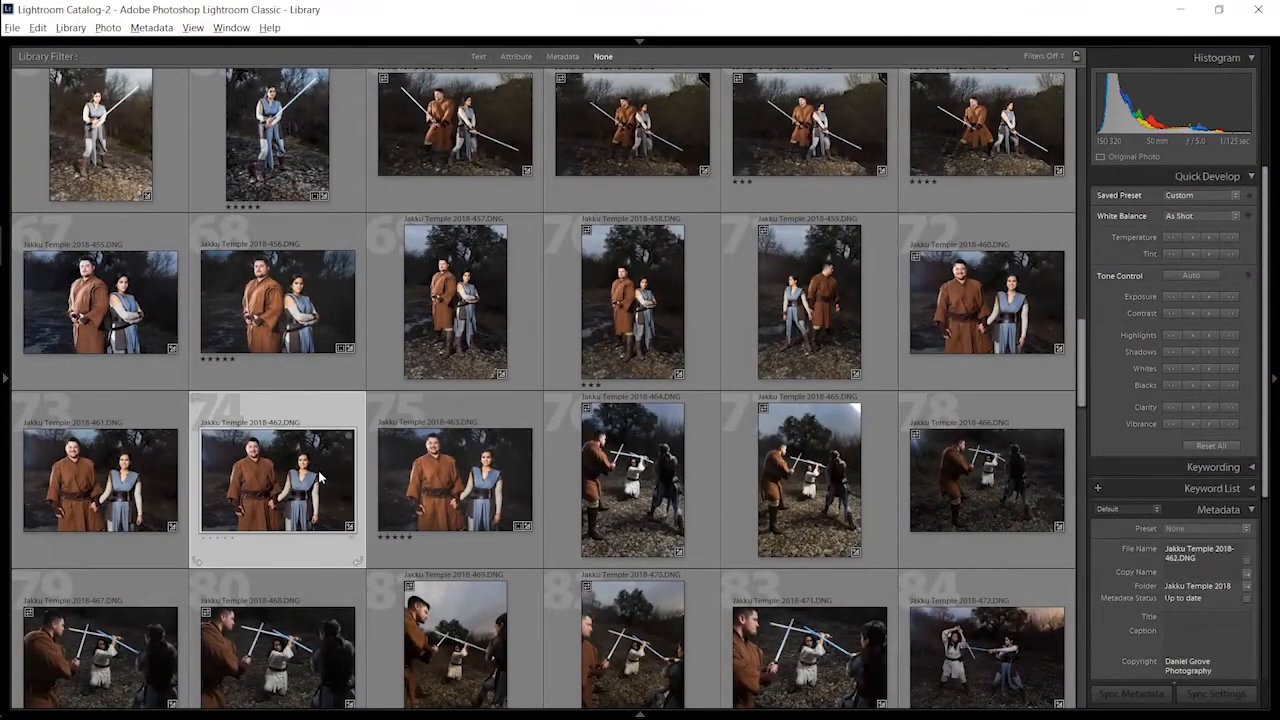
pyautogui.press('d')
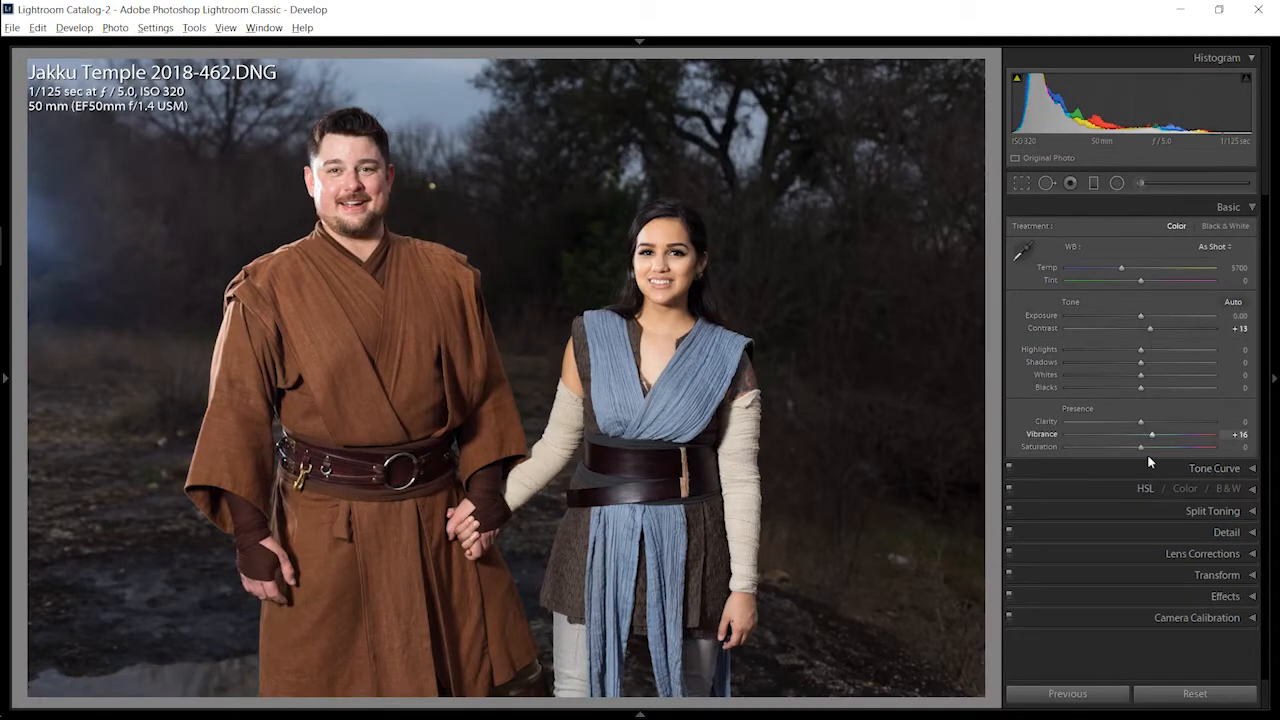
pyautogui.click(1175, 531)
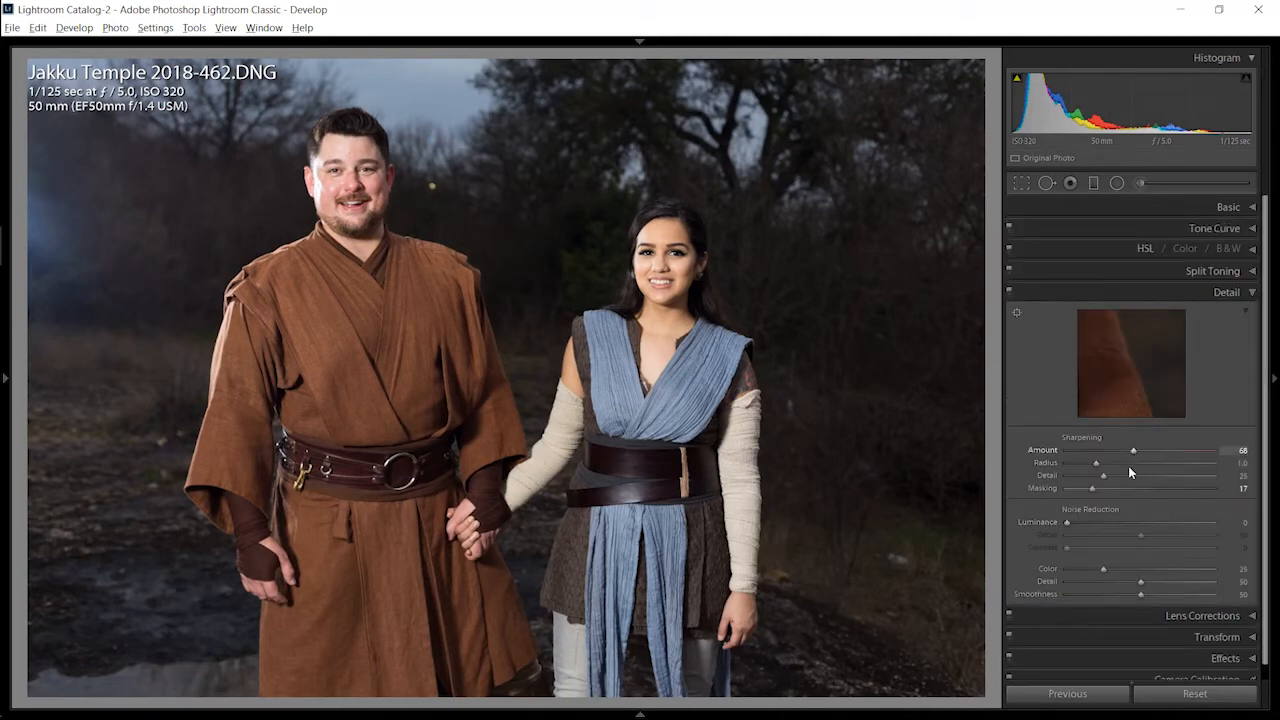
pyautogui.moveTo(1110, 522); pyautogui.dragTo(1103, 522)
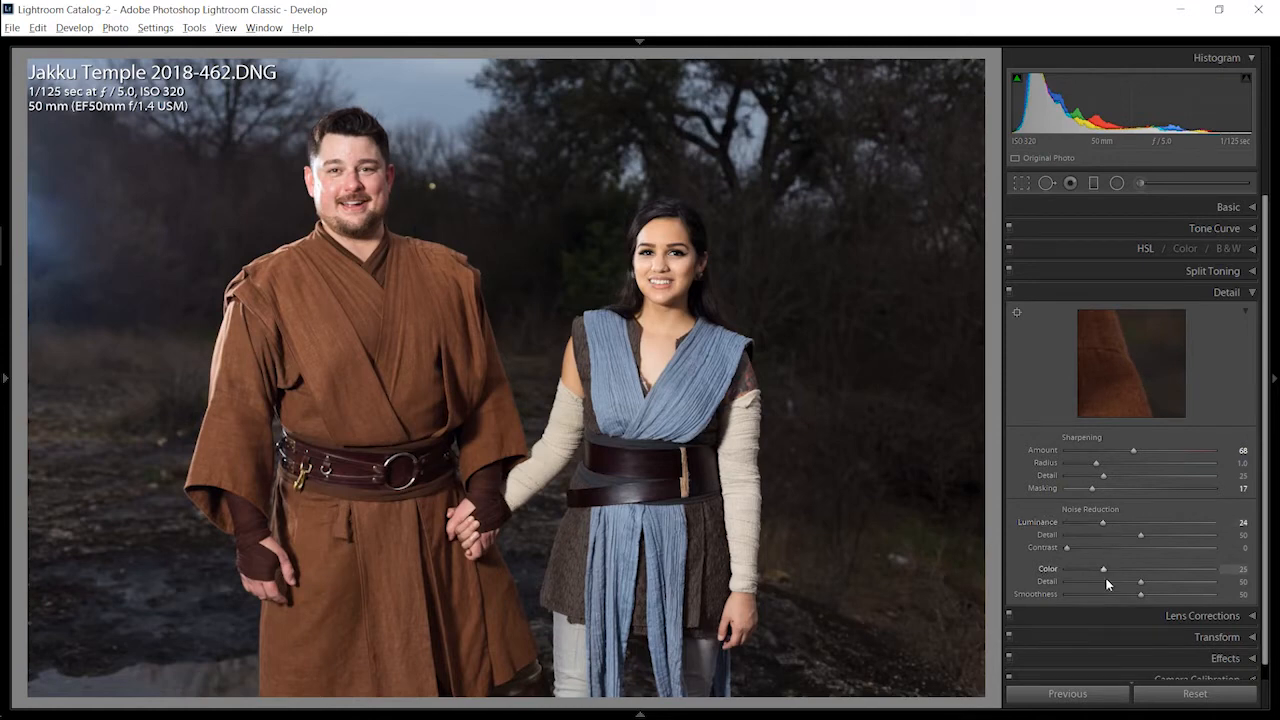
# Step: Examine the camera calibration and lens corrections of Jakku Temple 2018-462.DNG, switching its profile corrections off and back on
pyautogui.scroll(-1, 1215, 645)
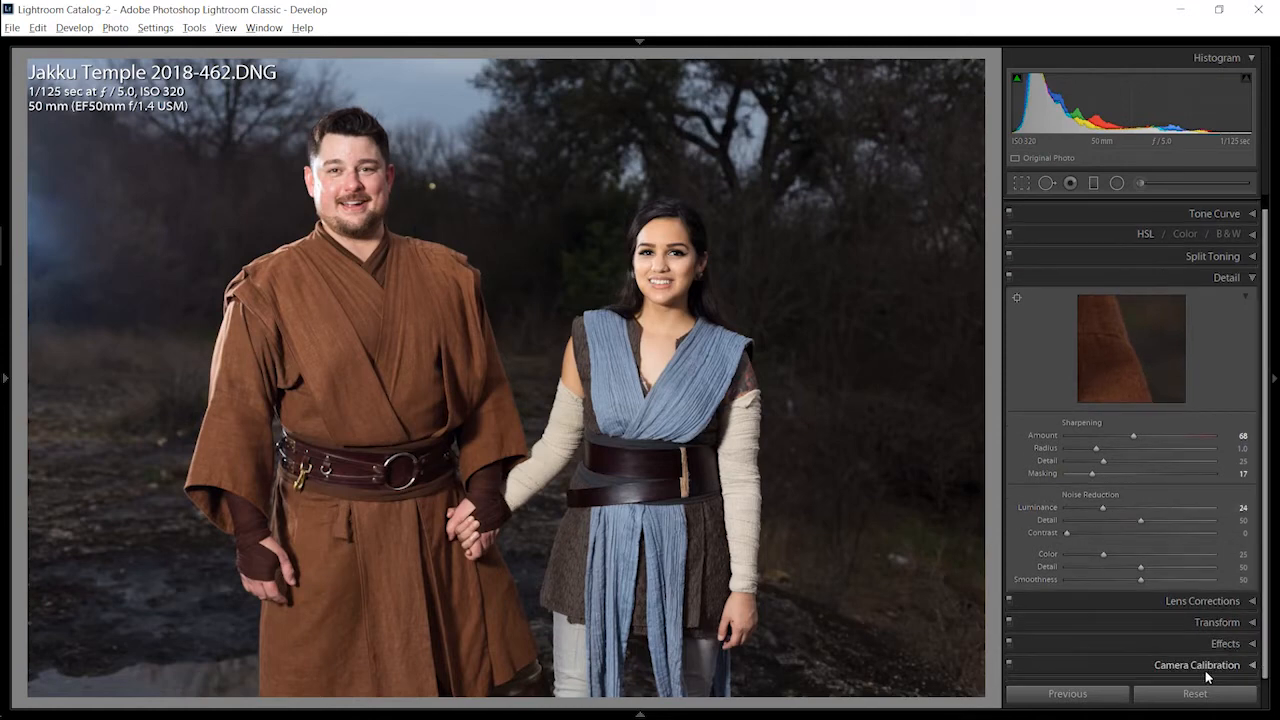
pyautogui.click(1205, 670)
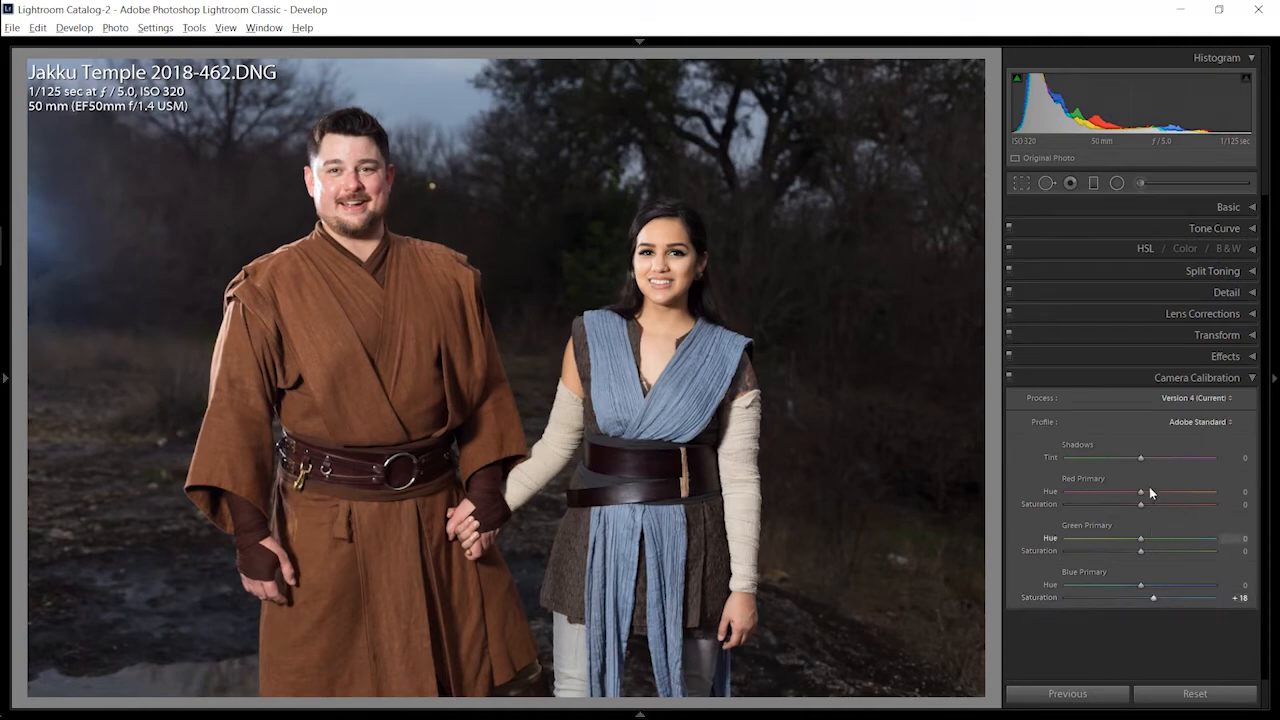
pyautogui.click(1145, 316)
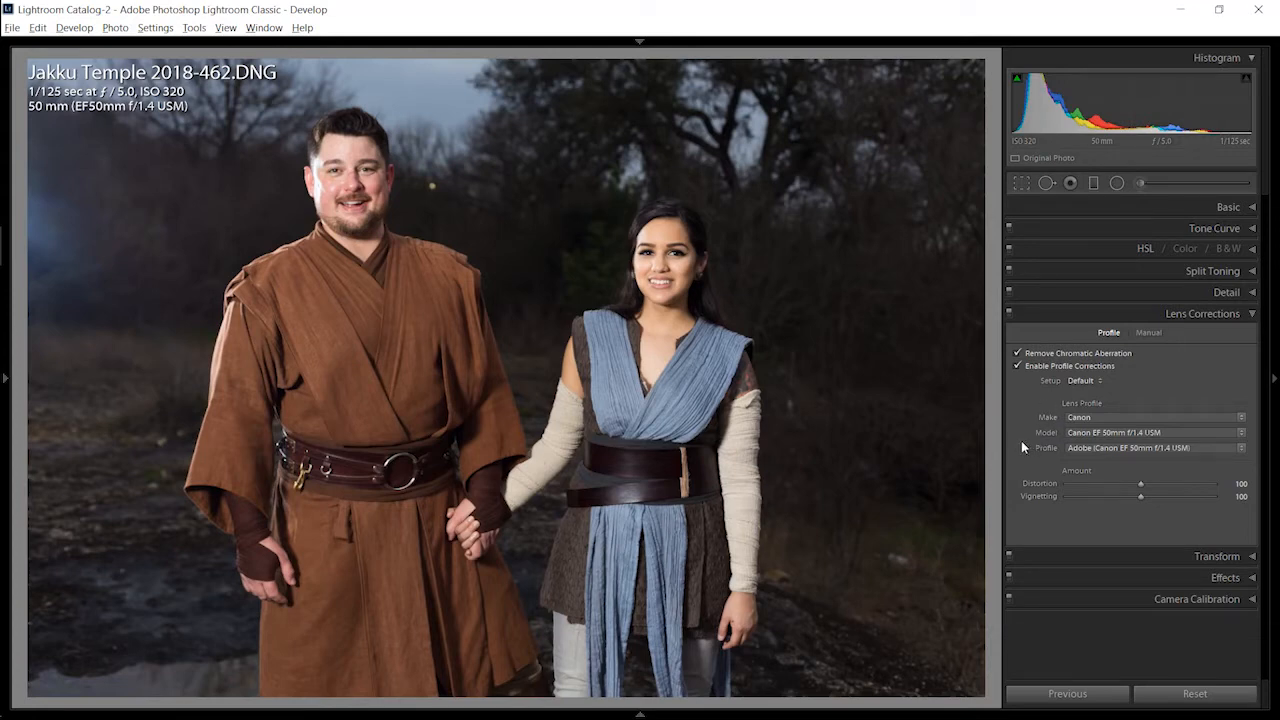
pyautogui.click(1018, 366)
pyautogui.click(1018, 366)
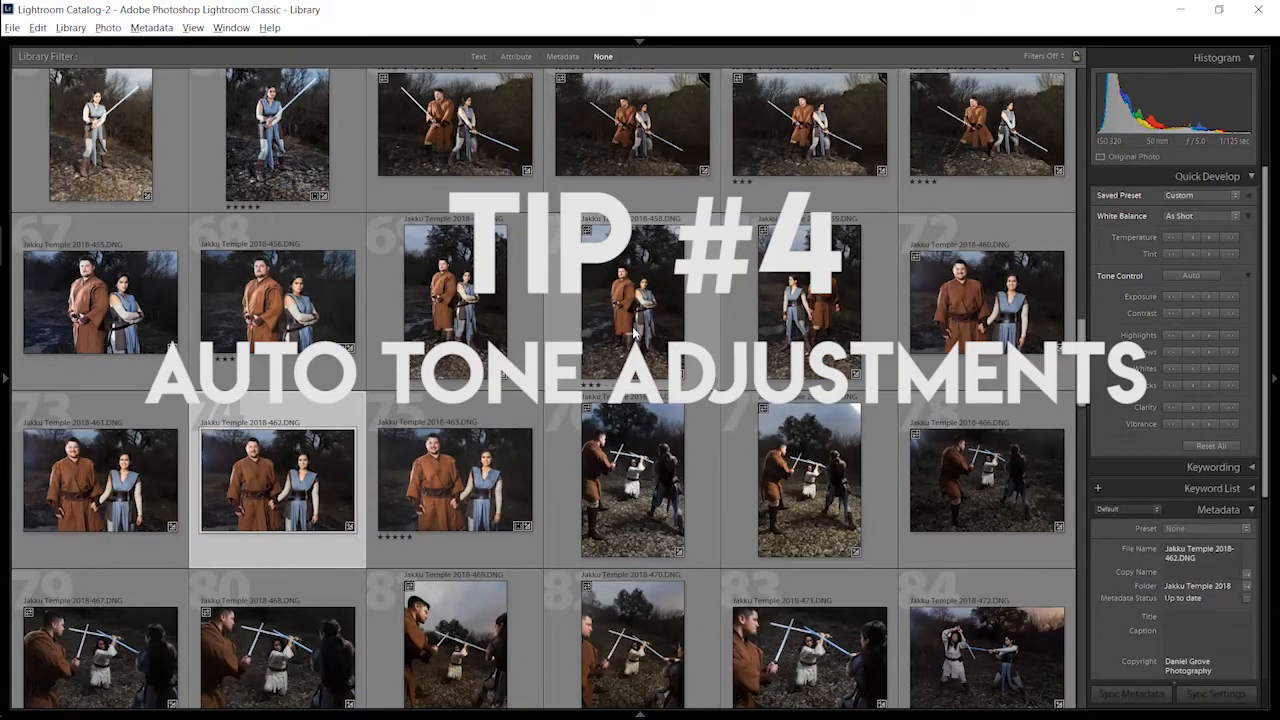
# Step: Apply automatic tone control to Jakku Temple 2018-457.DNG in an enlarged single view and return to the grid
pyautogui.click(449, 327)
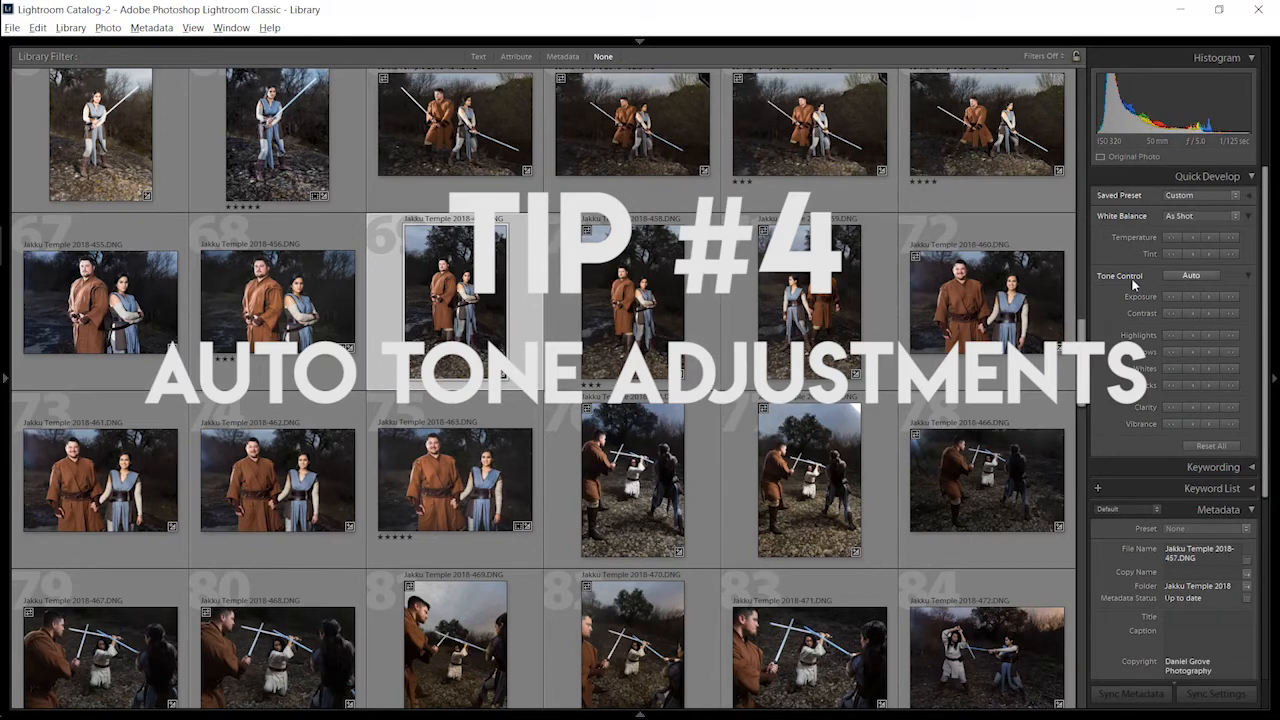
pyautogui.click(1207, 274)
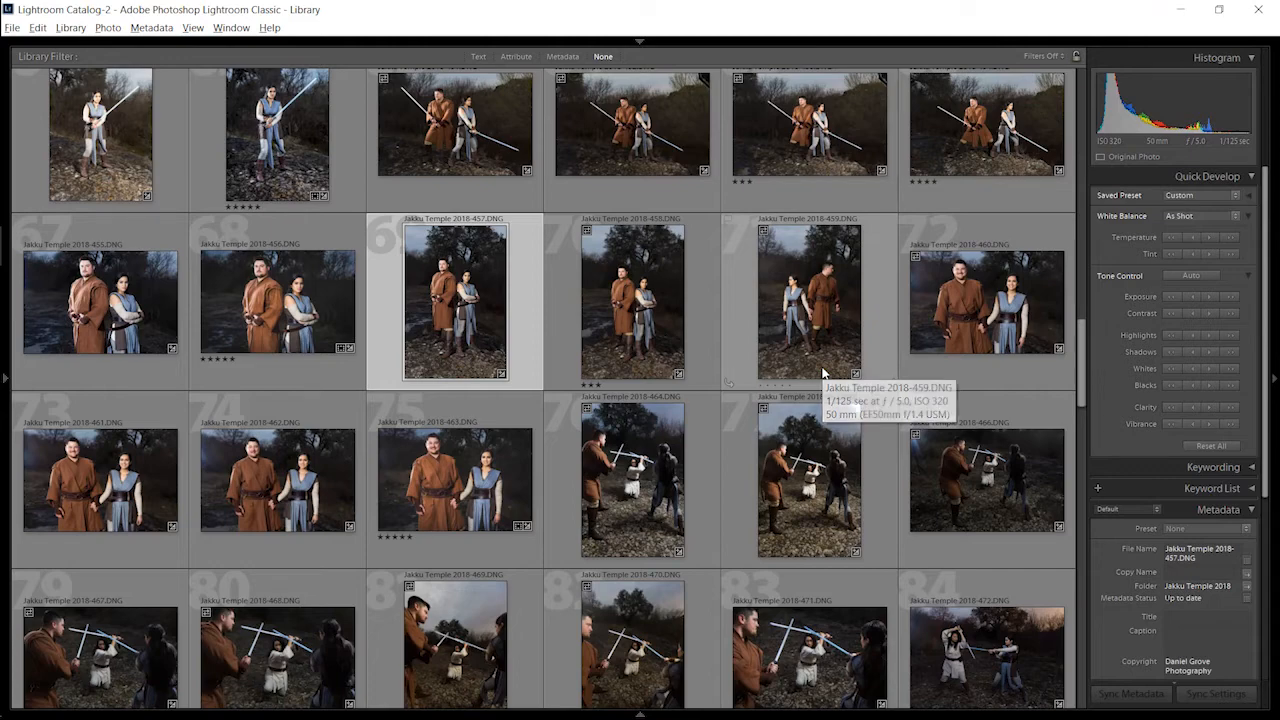
pyautogui.press('e')
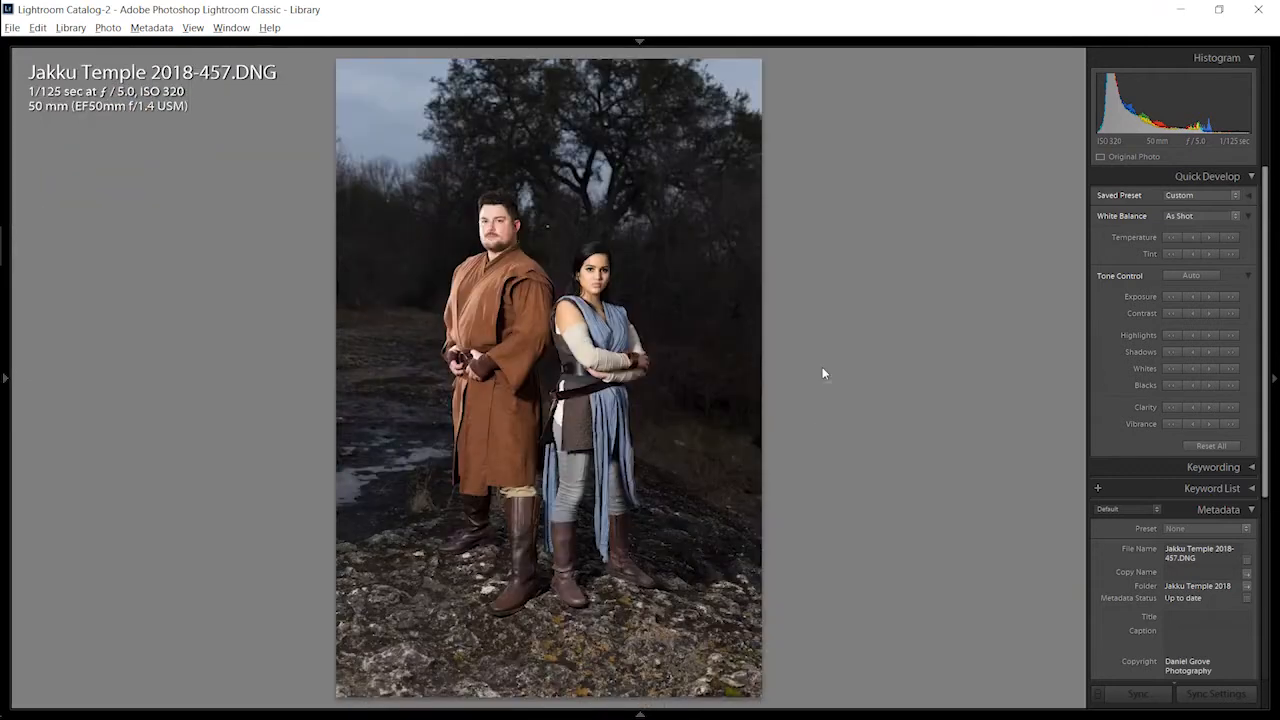
pyautogui.click(1193, 277)
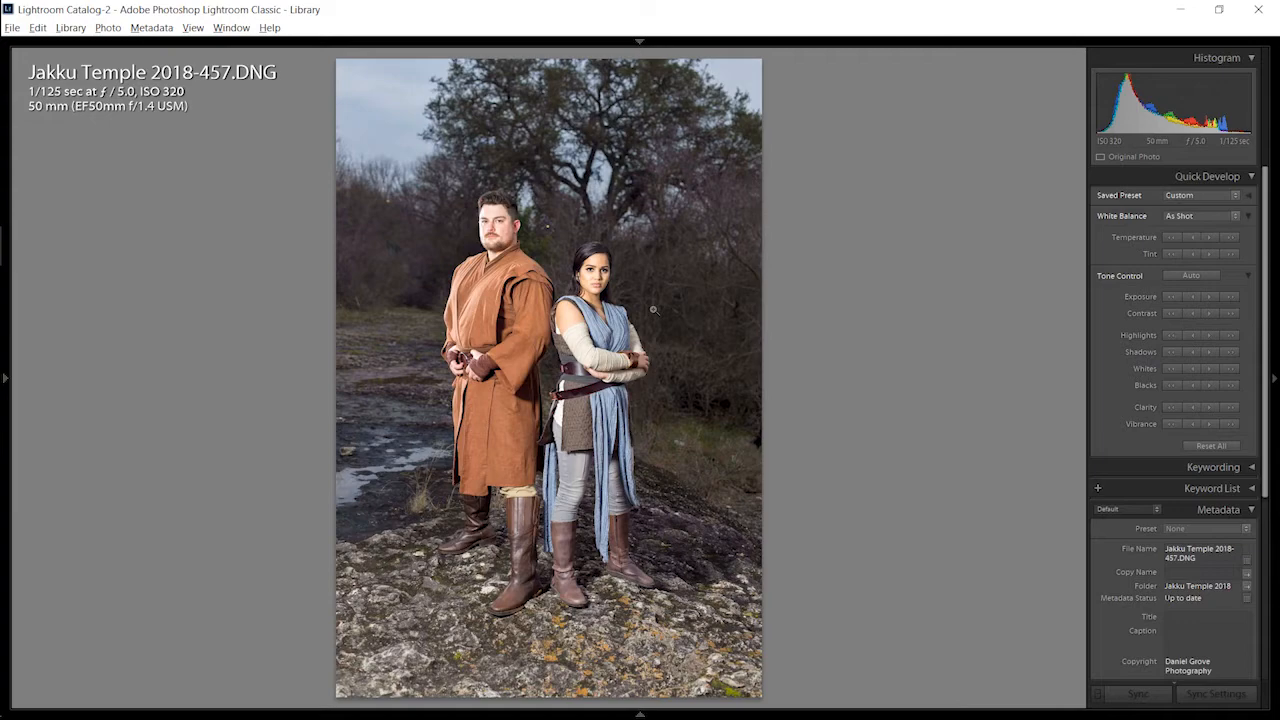
pyautogui.press('g')
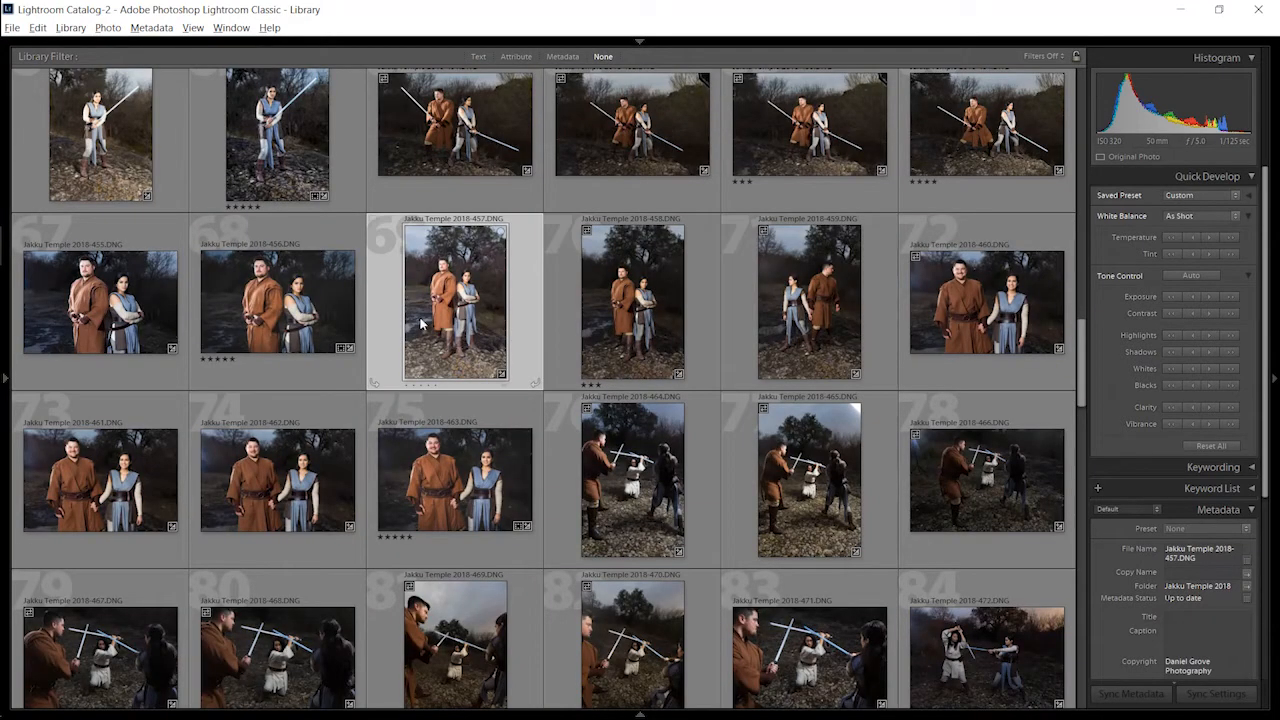
# Step: Select all the photos in the library grid and clear the selection again
pyautogui.click(662, 256)
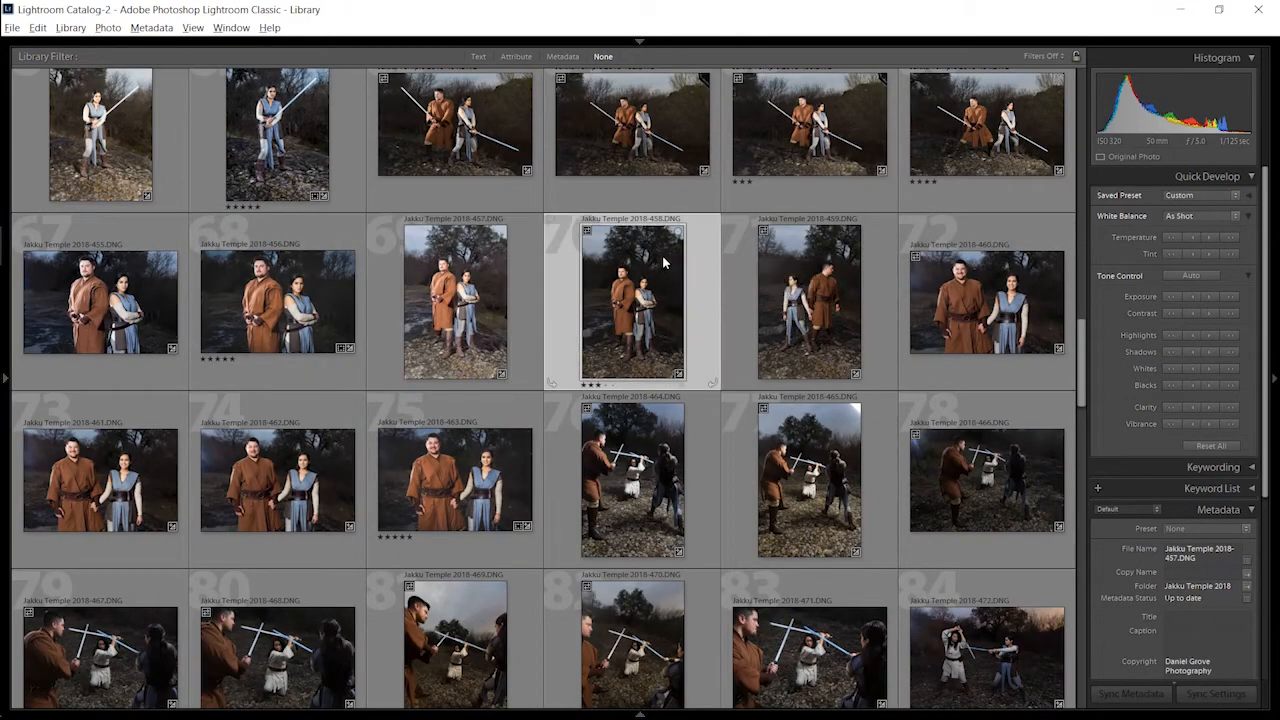
pyautogui.scroll(4, 662, 256)
pyautogui.scroll(1, 662, 256)
pyautogui.hotkey('ctrl', 'a')
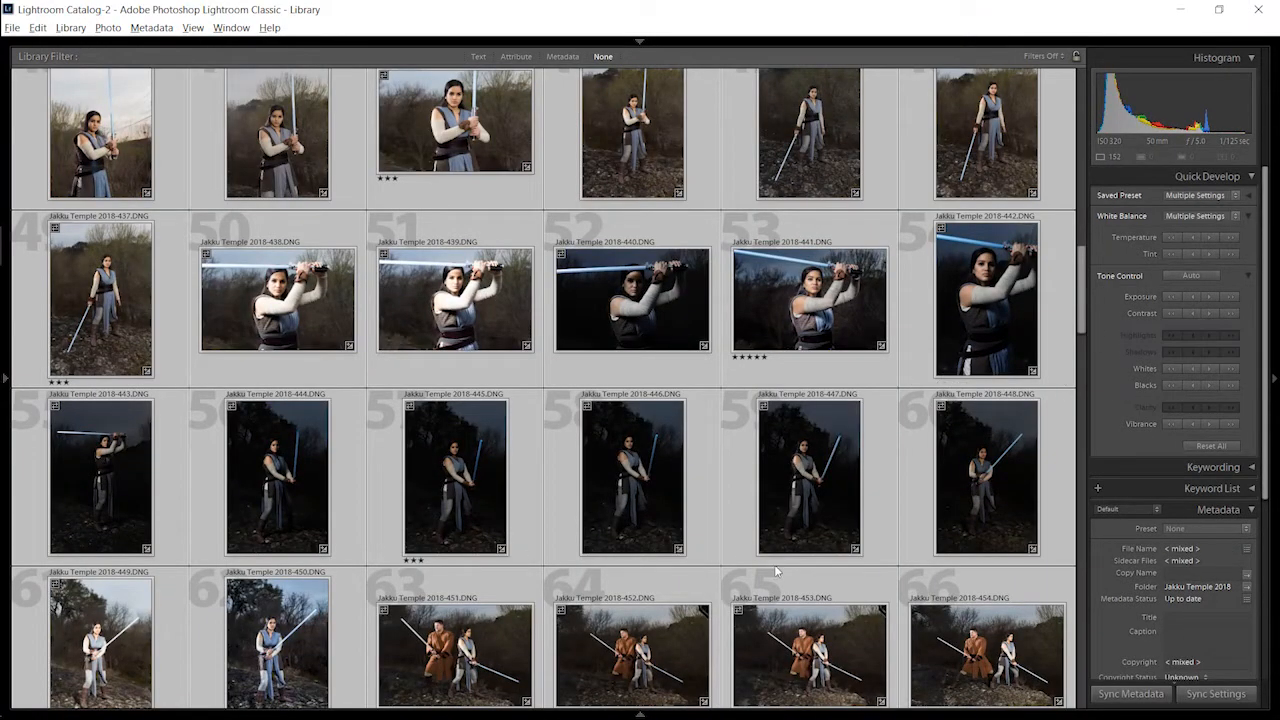
pyautogui.scroll(-1, 628, 515)
pyautogui.scroll(-1, 628, 515)
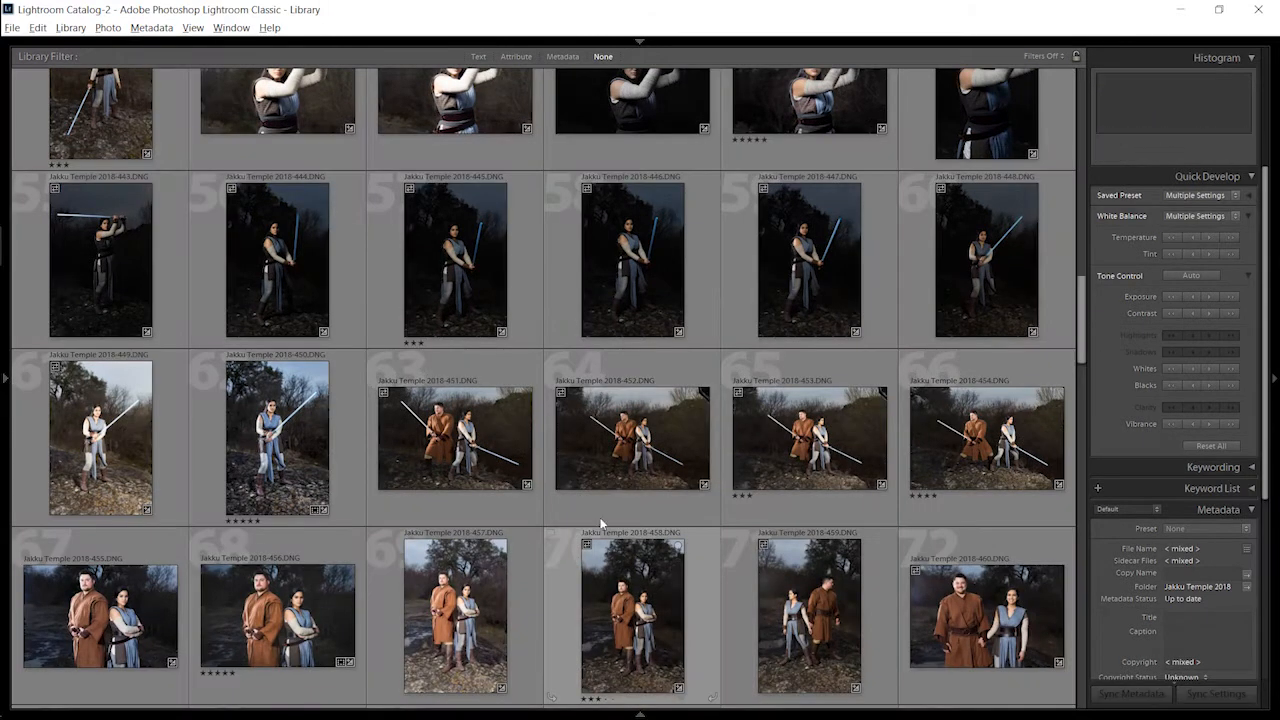
# Step: With temporary auto advance, rate Jakku Temple 2018-451.DNG four stars, 452 three and 453 four, and flag 454 as a pick
pyautogui.click(472, 457)
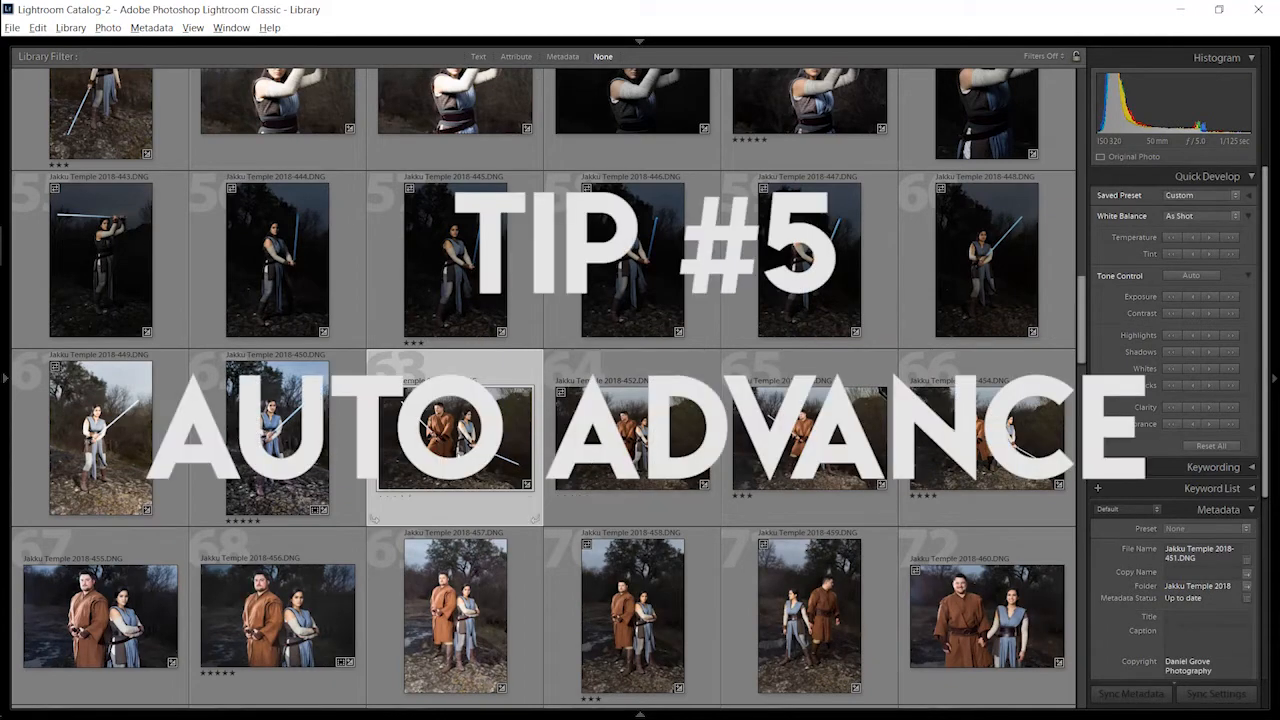
pyautogui.doubleClick(474, 448)
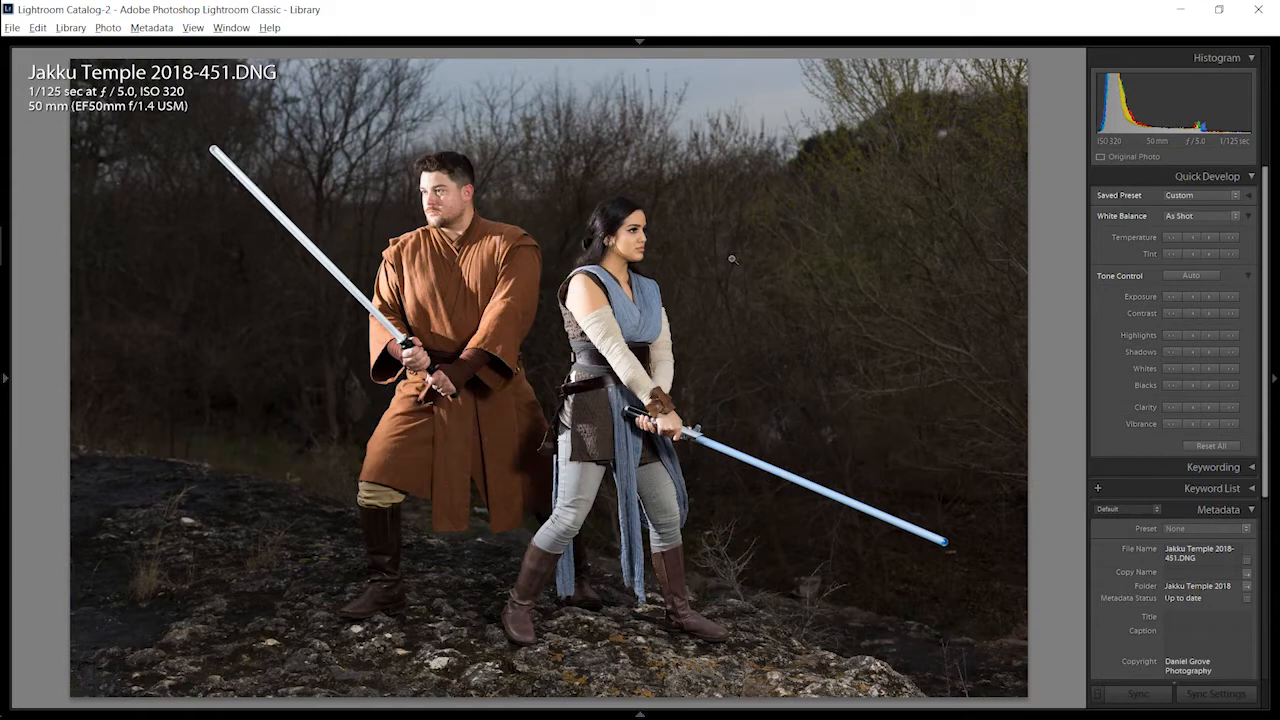
pyautogui.press('capslock')
pyautogui.press('4')
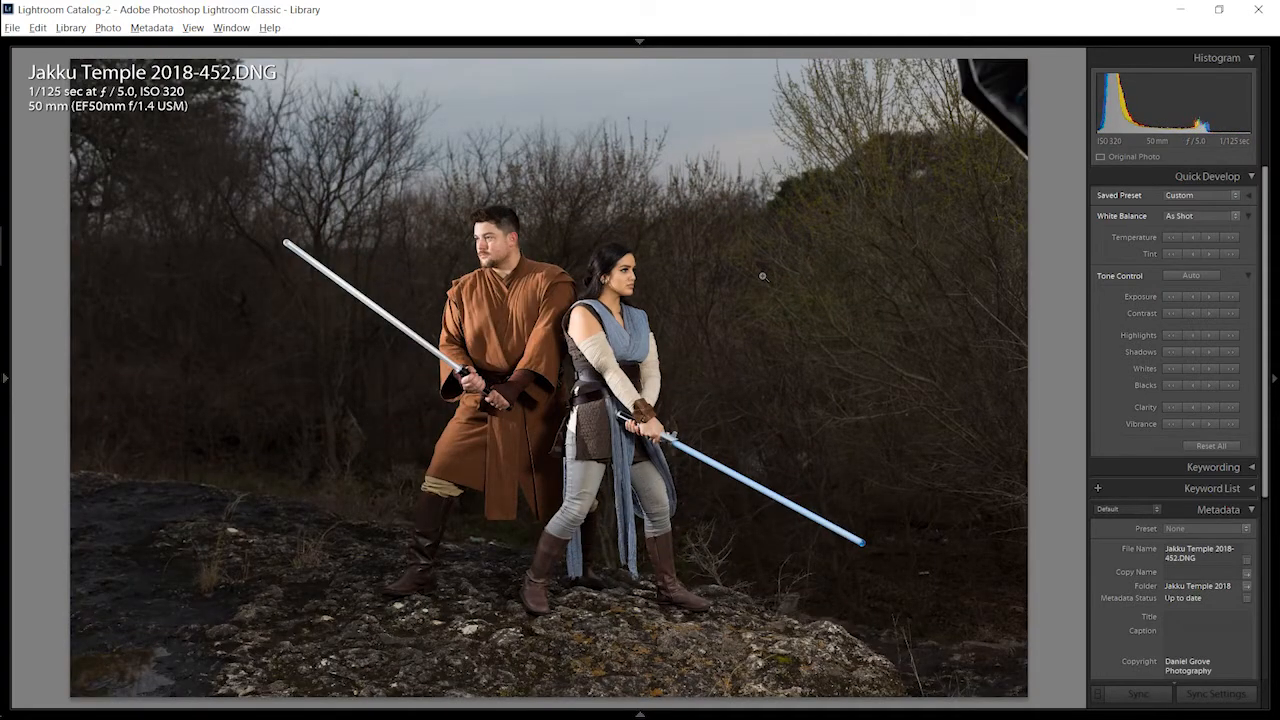
pyautogui.press('3')
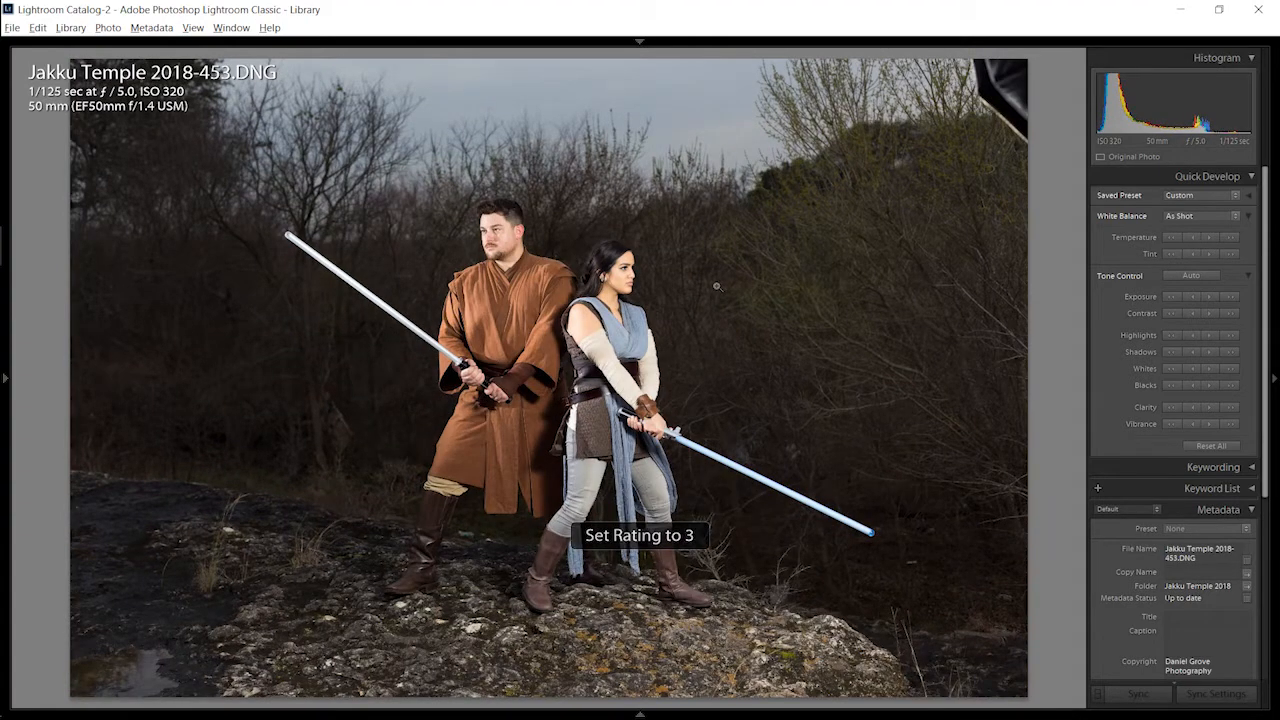
pyautogui.press('4')
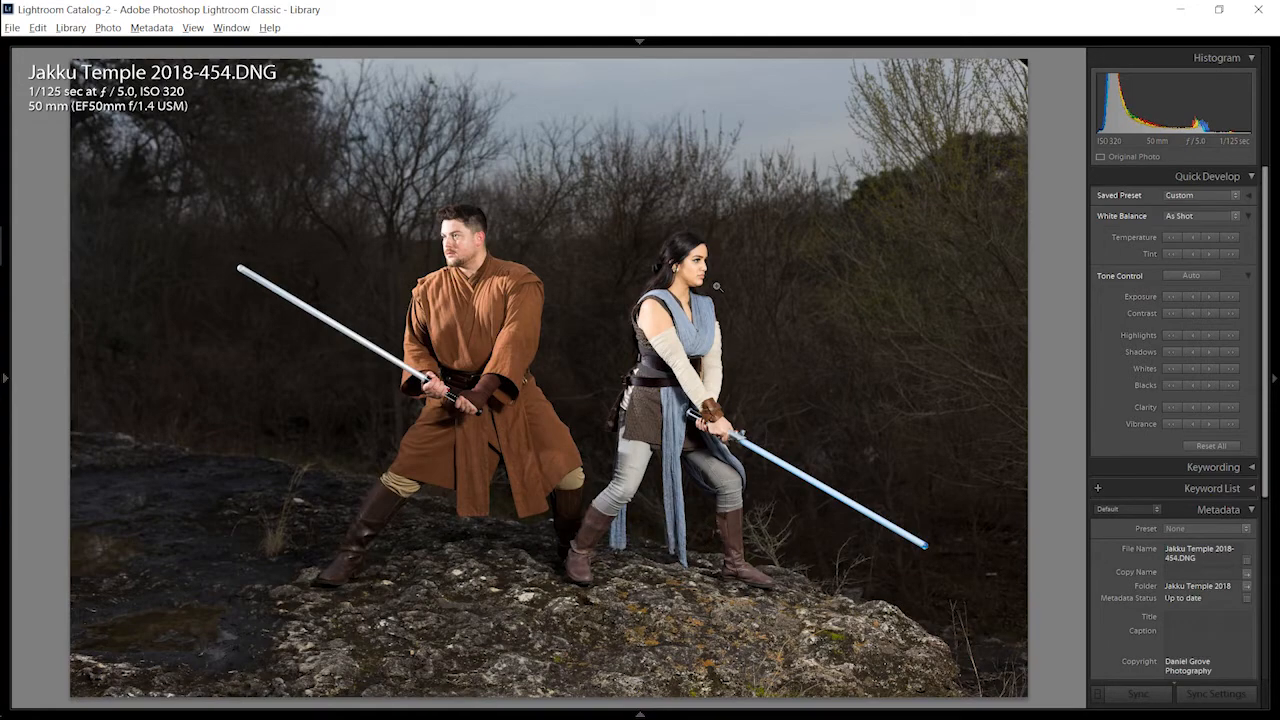
pyautogui.press('p')
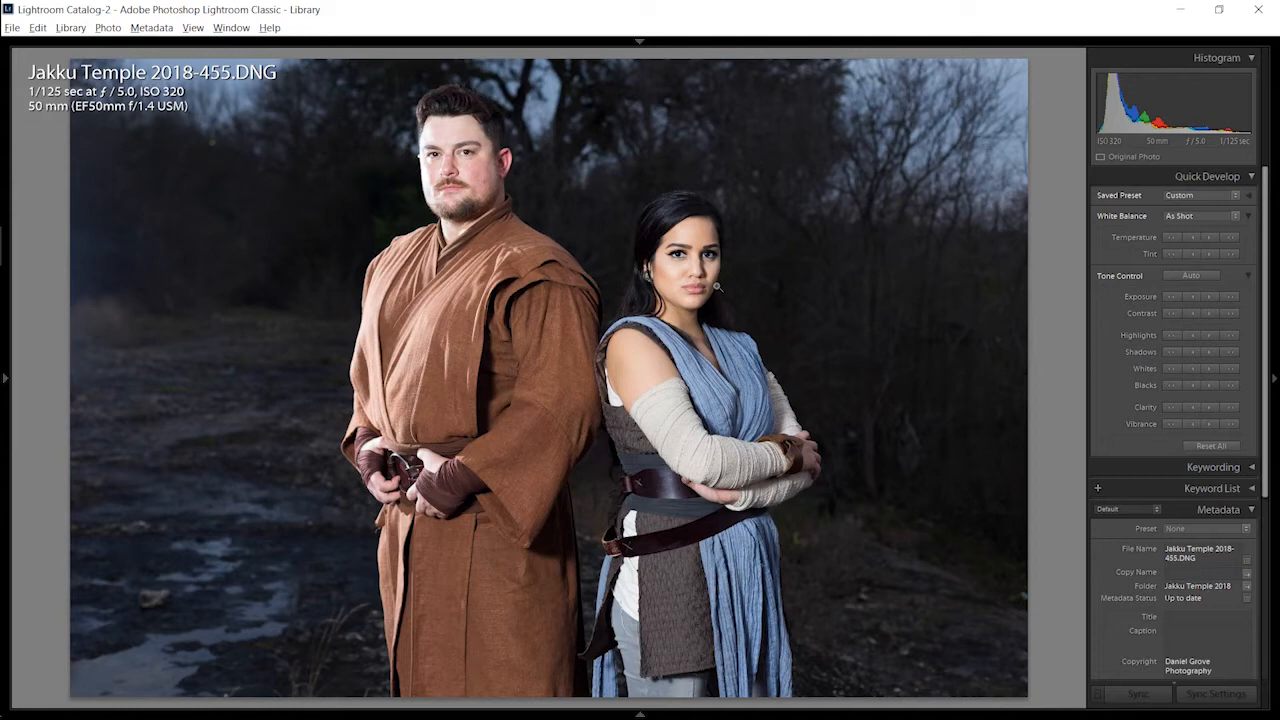
pyautogui.press('capslock')
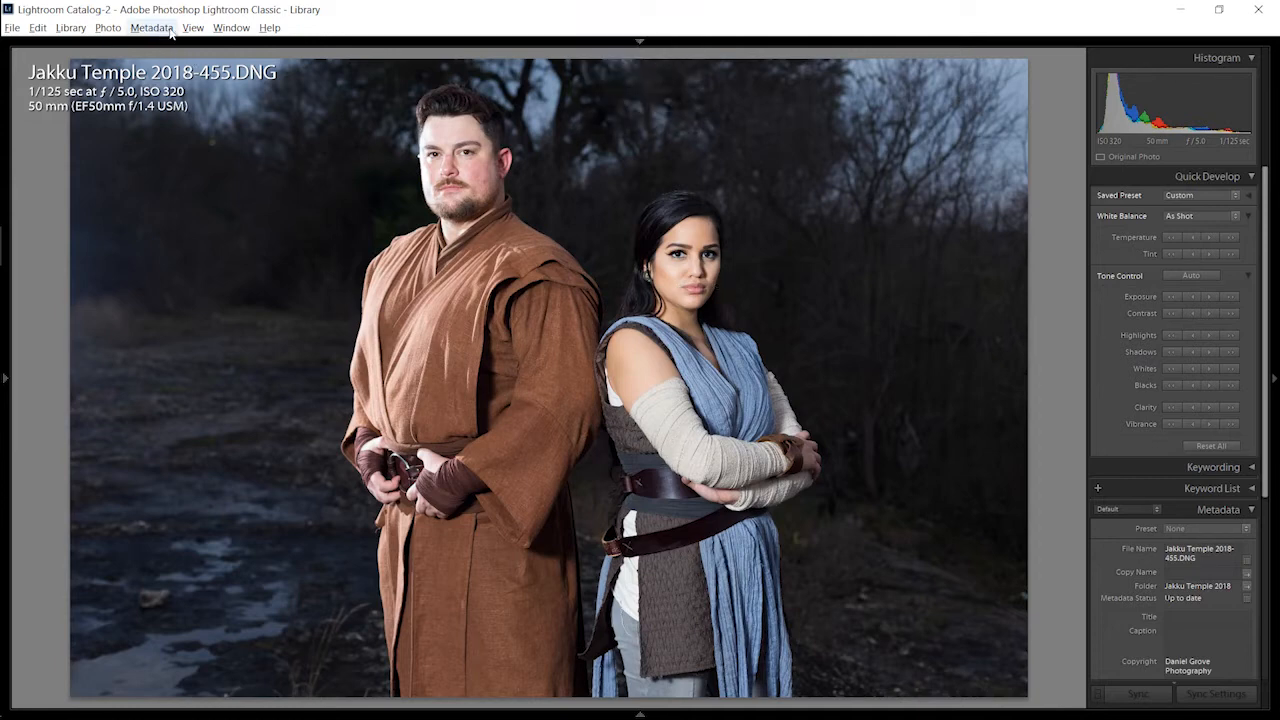
# Step: Enable the Auto Advance option permanently and rate Jakku Temple 2018-455.DNG three stars
pyautogui.click(108, 28)
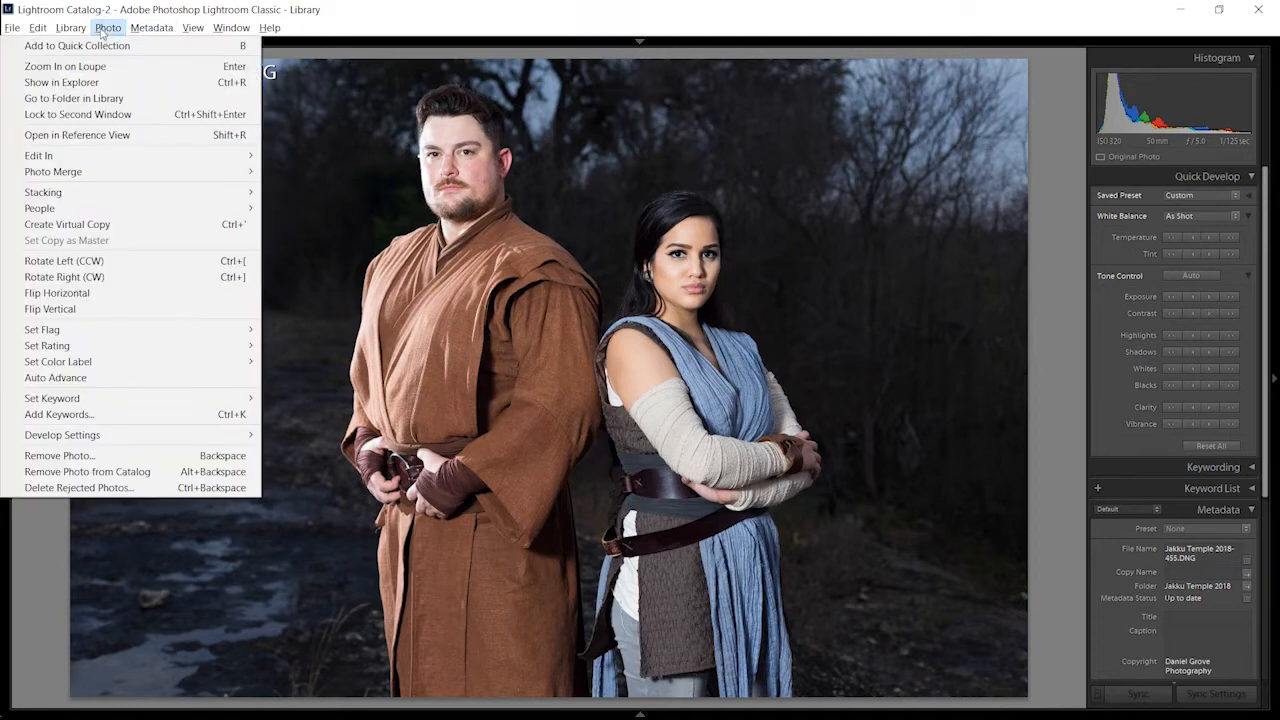
pyautogui.click(114, 377)
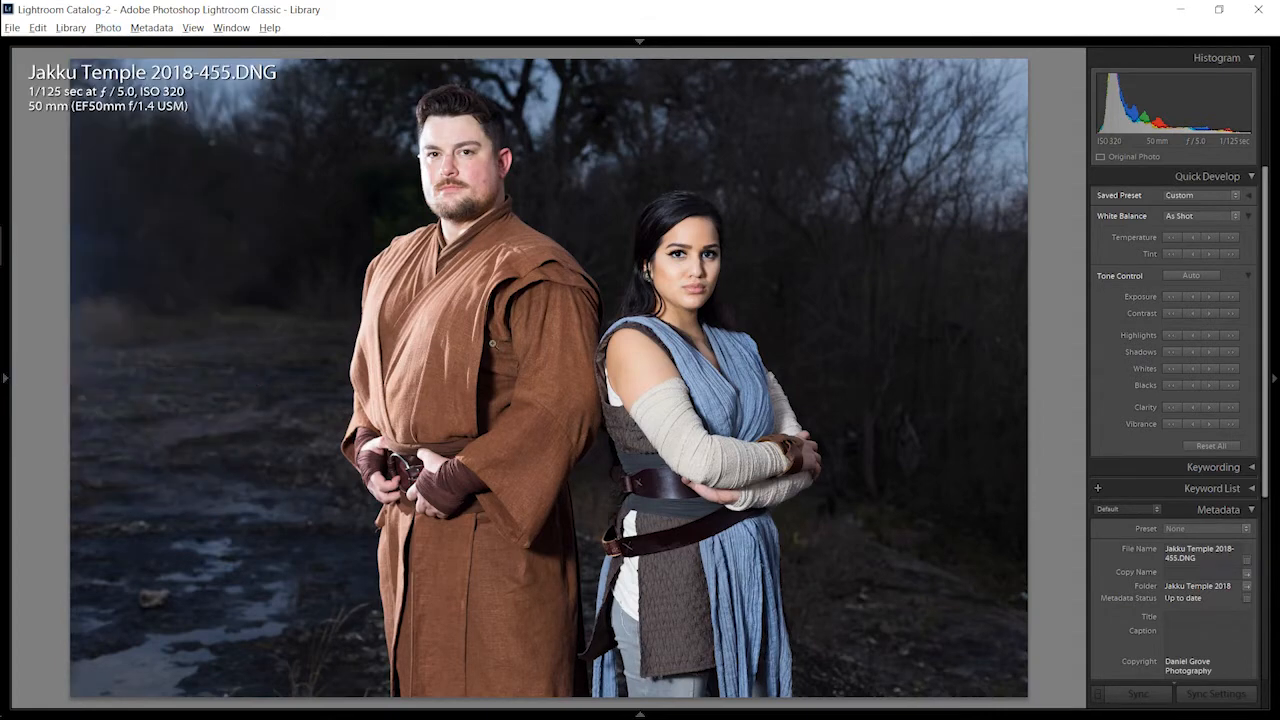
pyautogui.press('3')
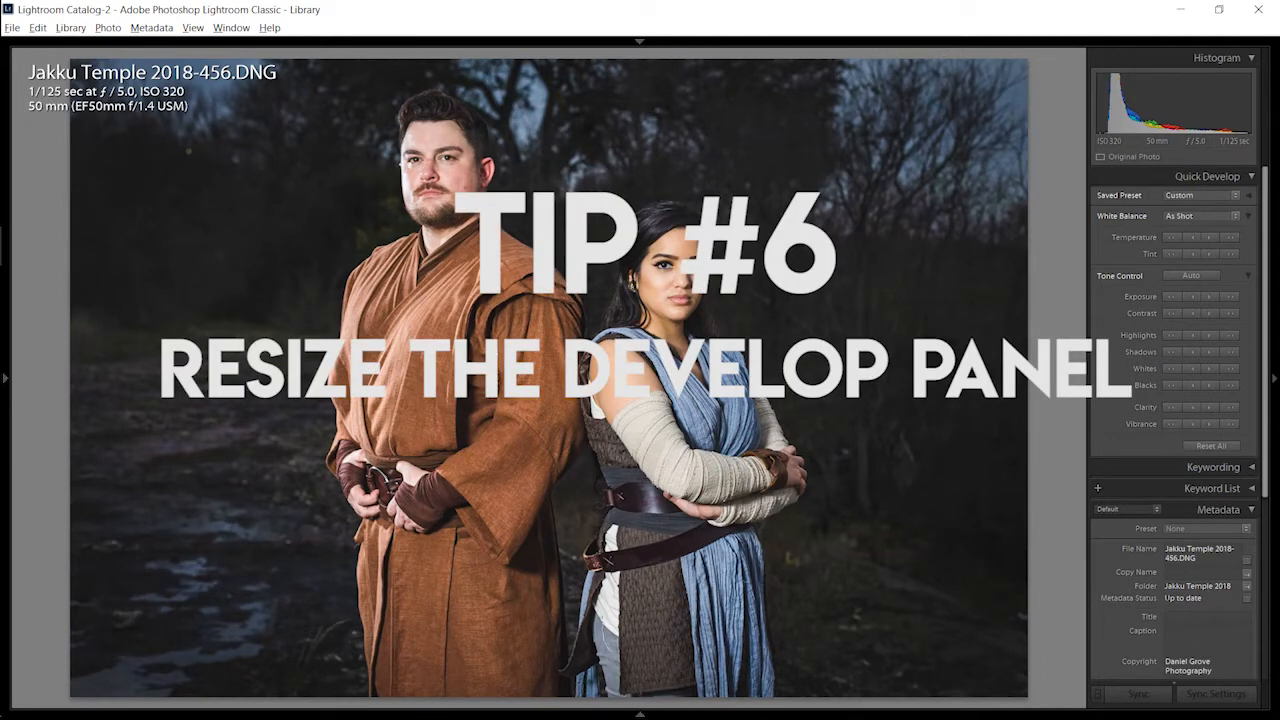
# Step: Open the basic adjustments of Jakku Temple 2018-456.DNG for developing, set Highlights to −48, and try narrow and wide develop panel sizes
pyautogui.press('d')
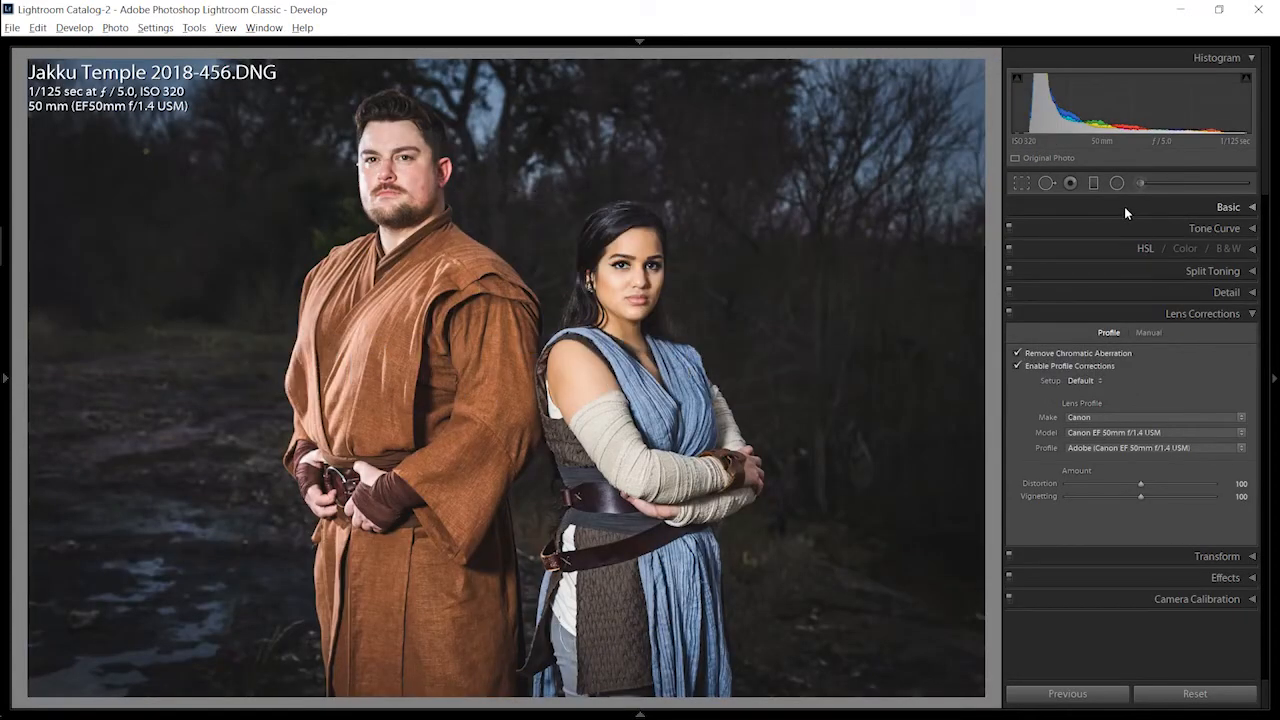
pyautogui.click(1124, 206)
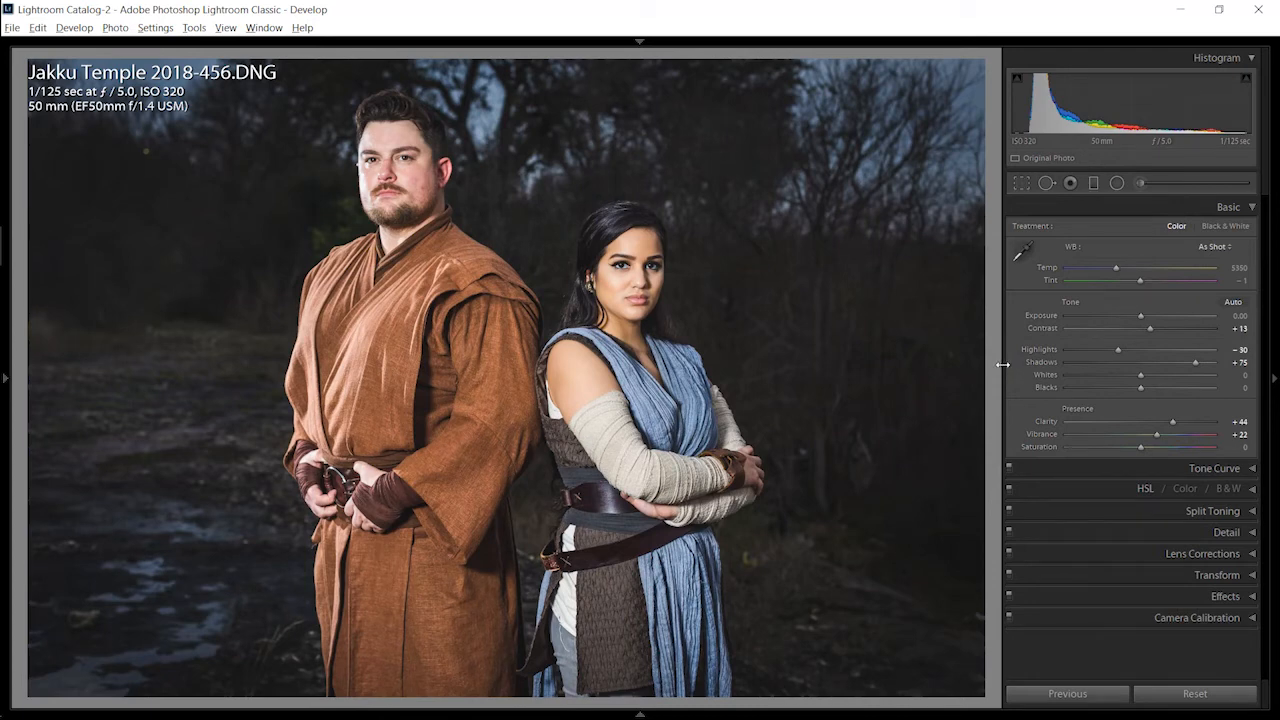
pyautogui.moveTo(988, 371); pyautogui.dragTo(903, 400)
pyautogui.moveTo(1104, 346); pyautogui.dragTo(1100, 349)
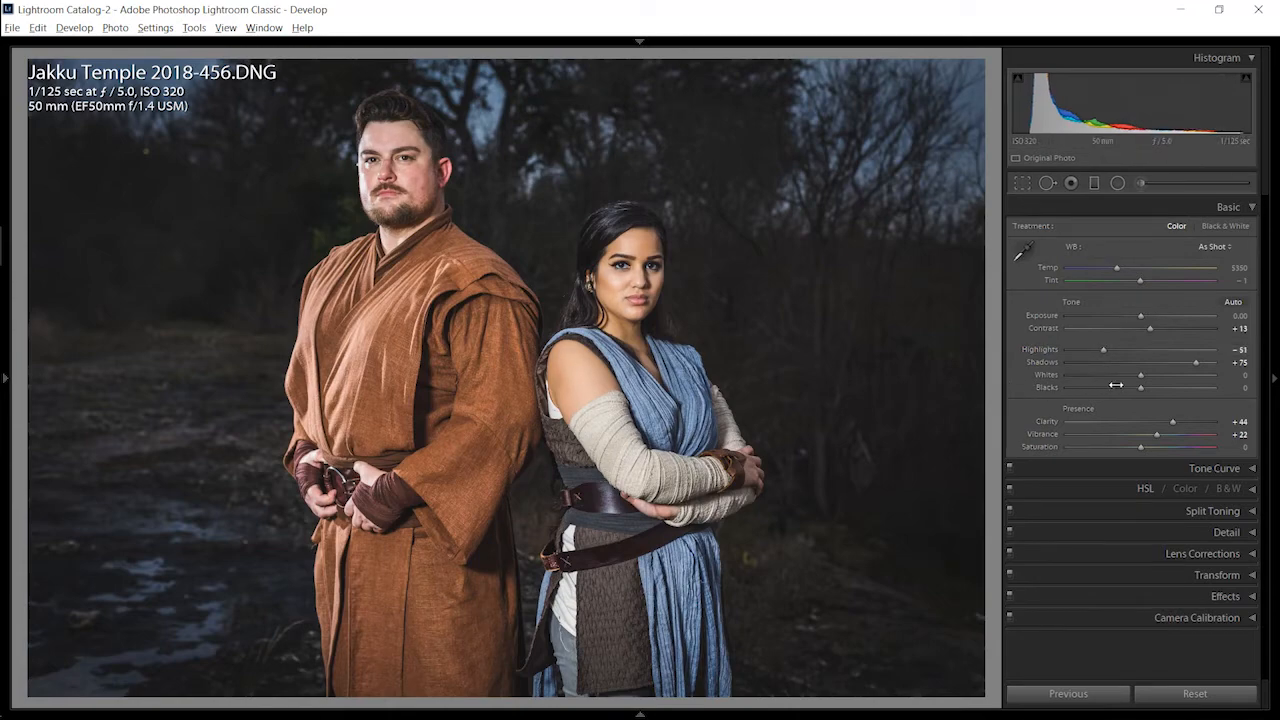
pyautogui.moveTo(1116, 385); pyautogui.dragTo(1176, 358)
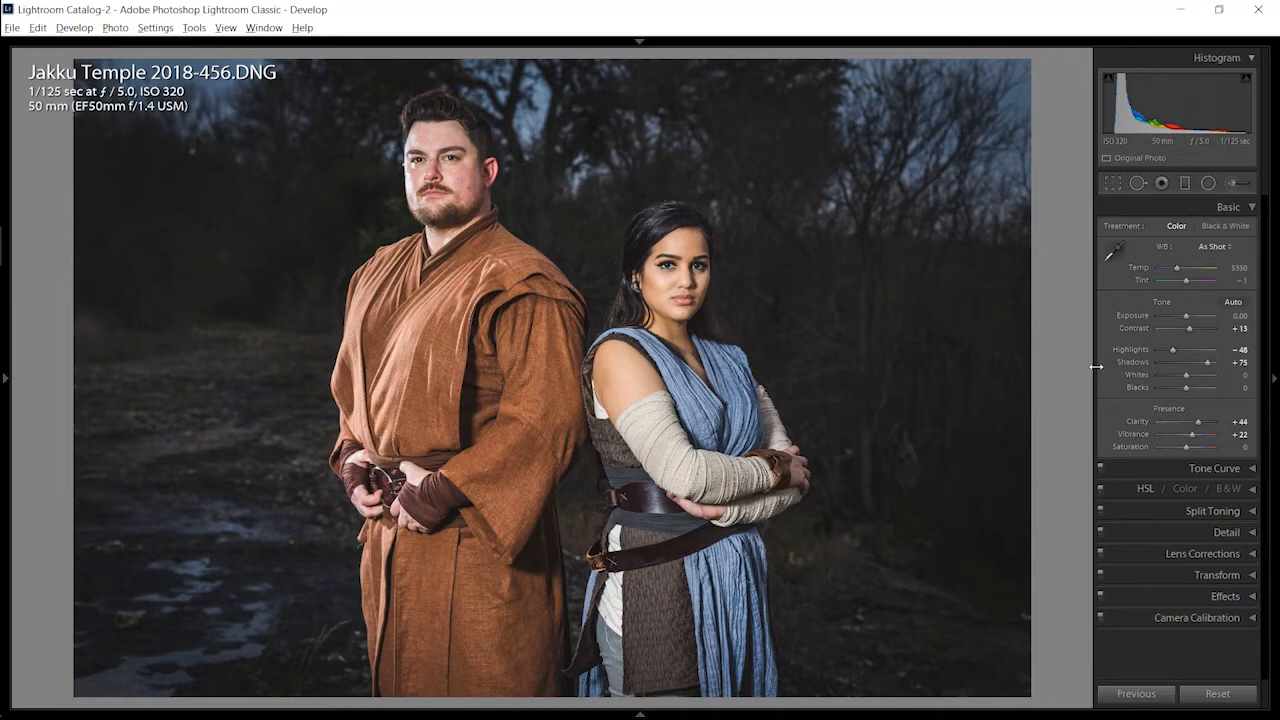
pyautogui.moveTo(1095, 367); pyautogui.dragTo(923, 391)
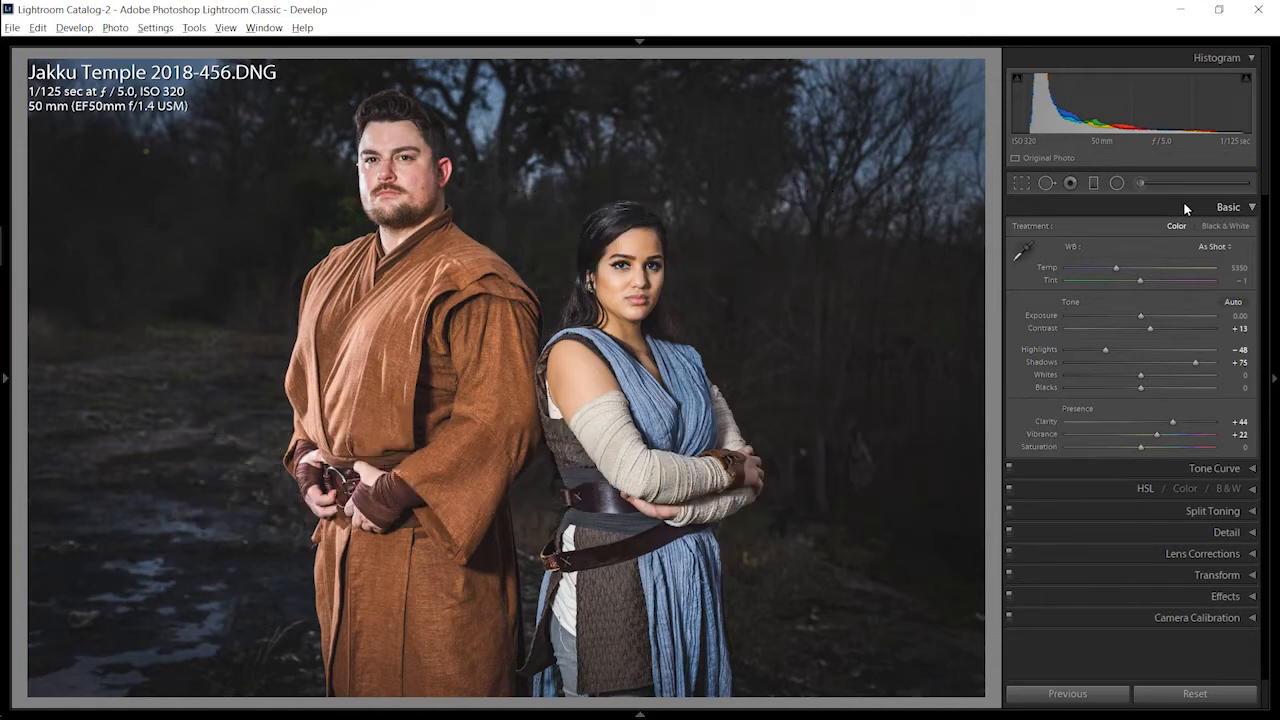
# Step: Review the Solo Mode option of the develop sections and open several sections one after another to see its behavior
pyautogui.rightClick(1183, 201)
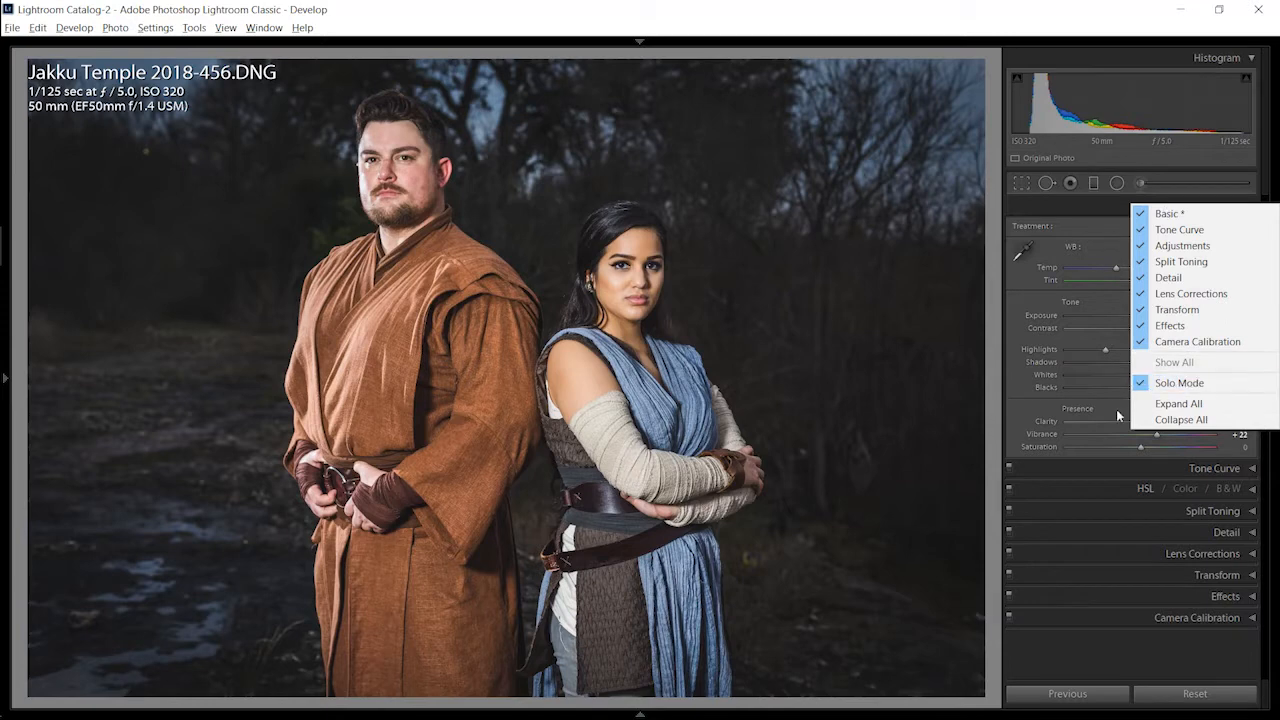
pyautogui.click(1082, 205)
pyautogui.click(1082, 205)
pyautogui.click(1112, 230)
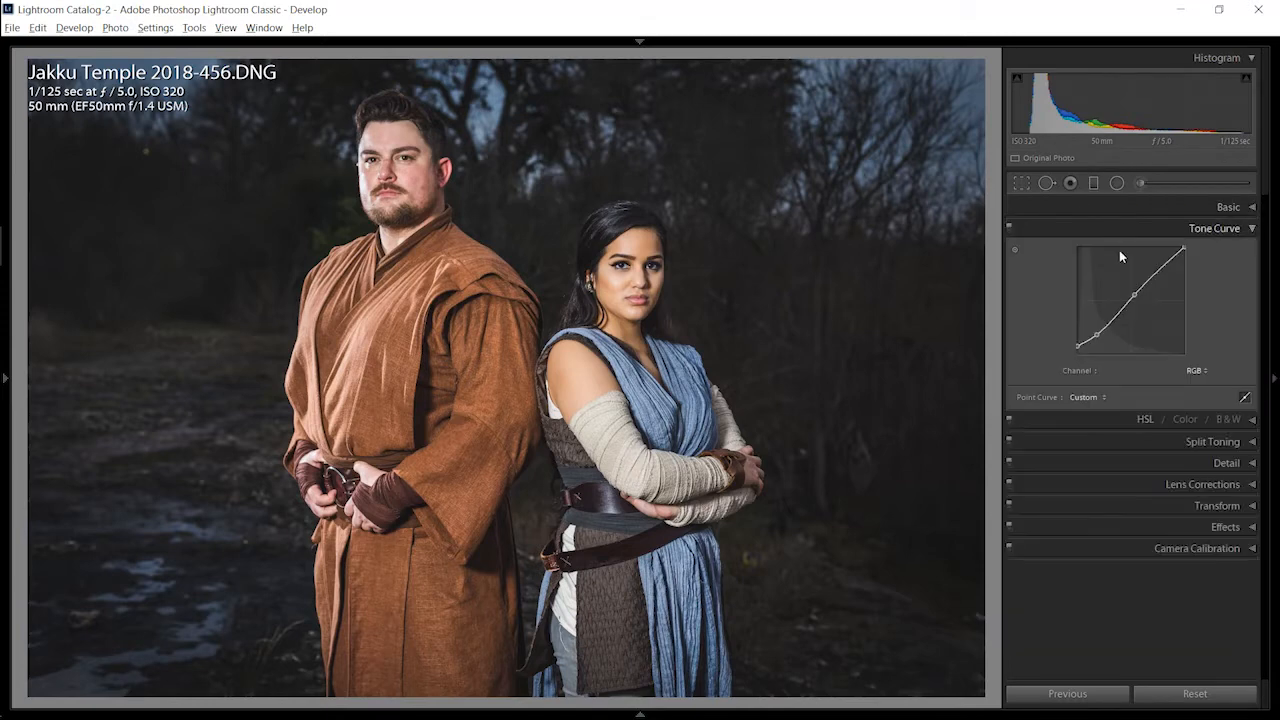
pyautogui.click(1125, 417)
pyautogui.click(1122, 424)
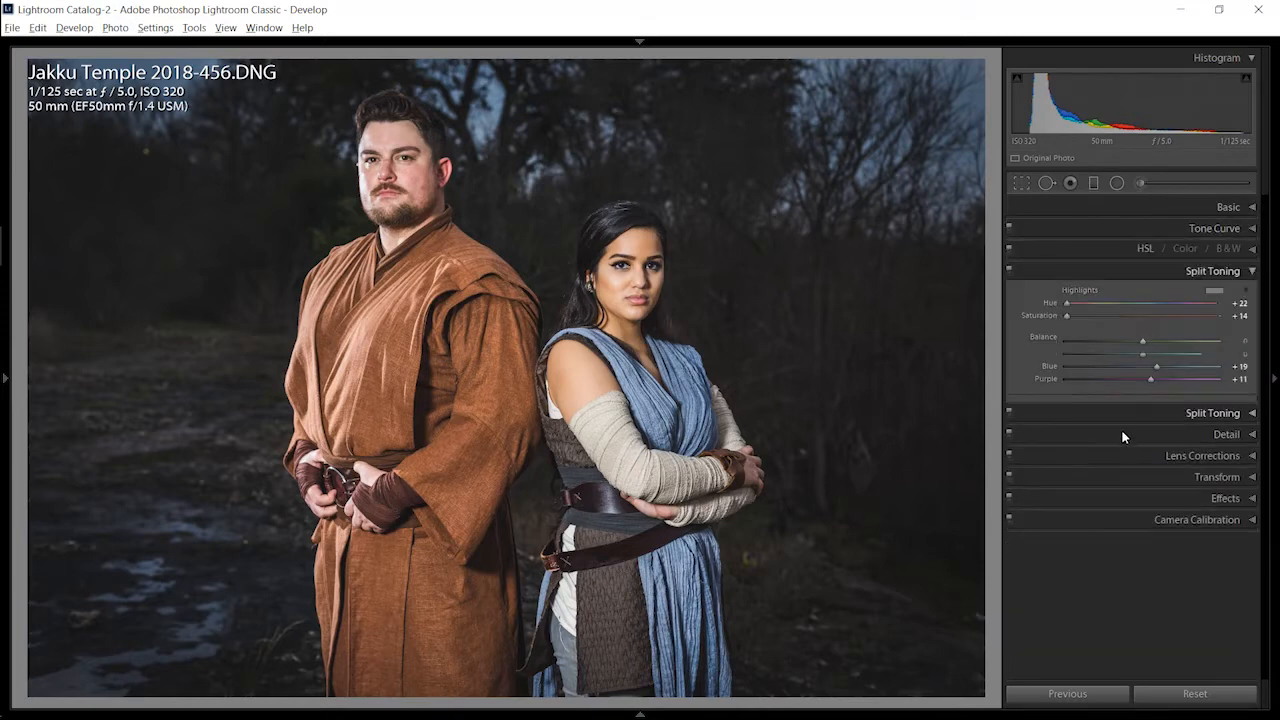
pyautogui.click(1135, 448)
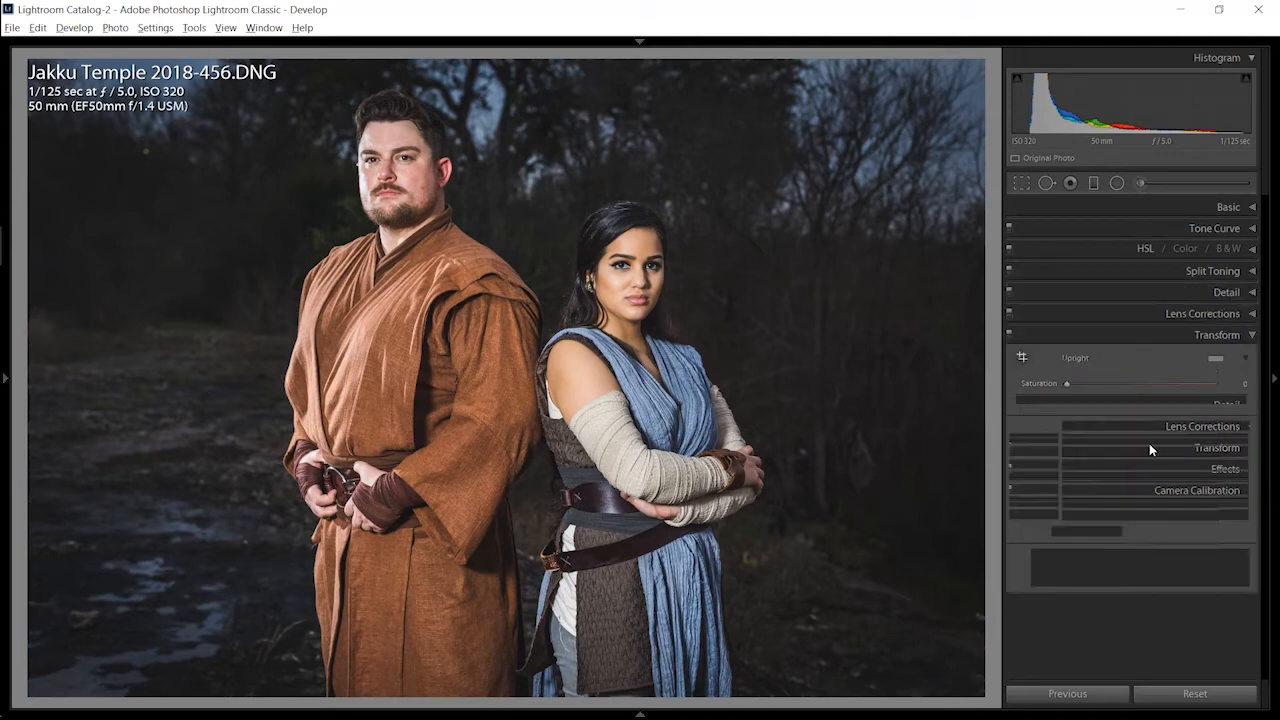
pyautogui.click(1126, 313)
# Step: Turn off Solo Mode from the Tone Curve section and expand the Basic and Split Toning sections alongside it
pyautogui.click(1101, 229)
pyautogui.rightClick(1101, 229)
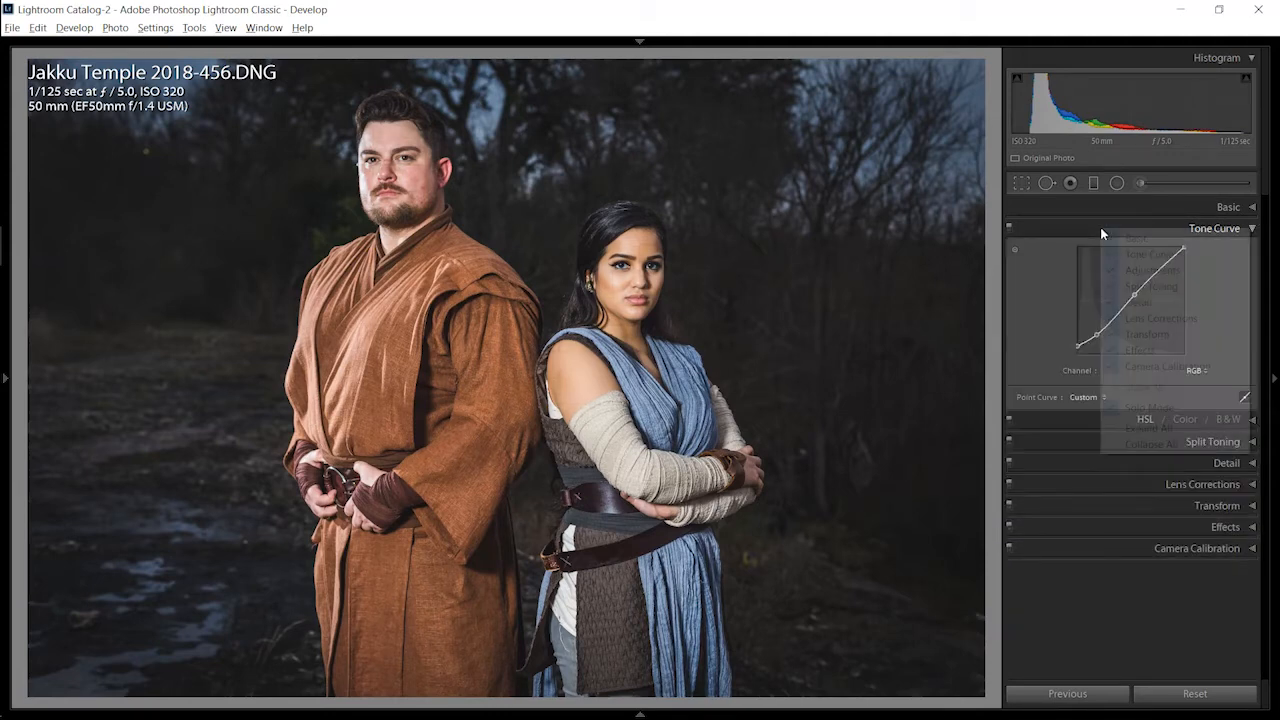
pyautogui.click(1145, 407)
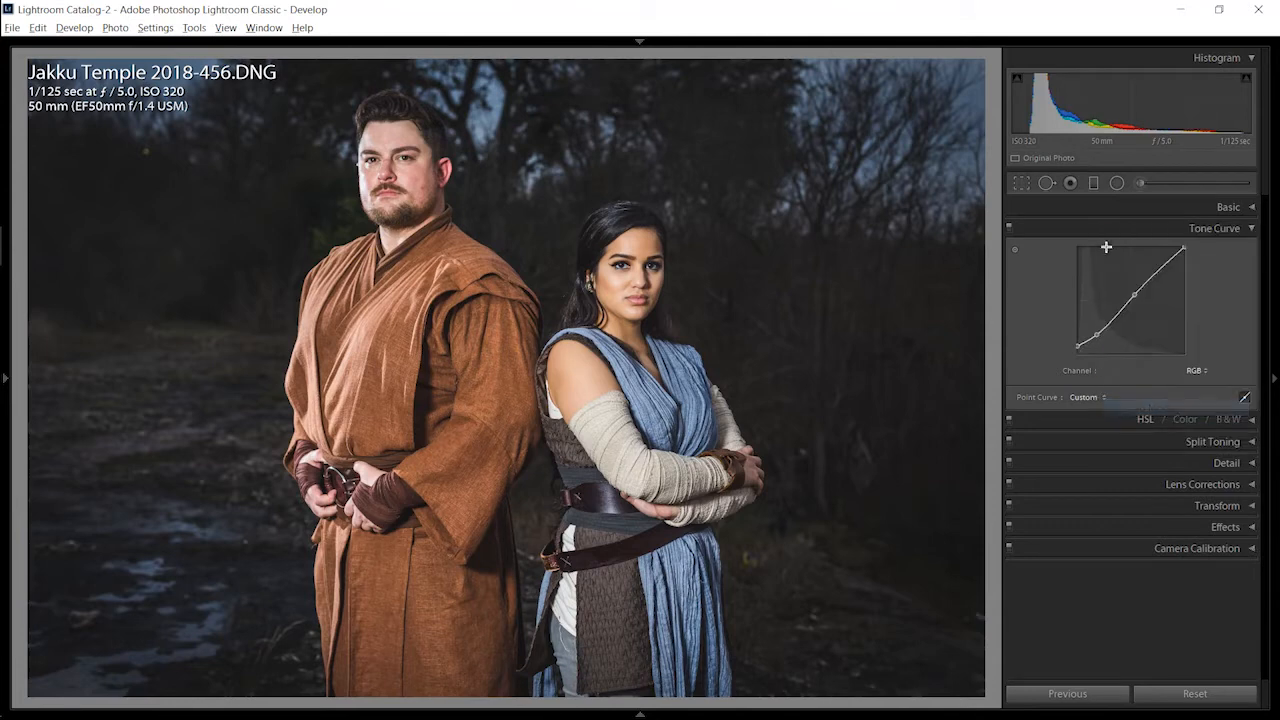
pyautogui.click(1107, 208)
pyautogui.scroll(-3, 1166, 534)
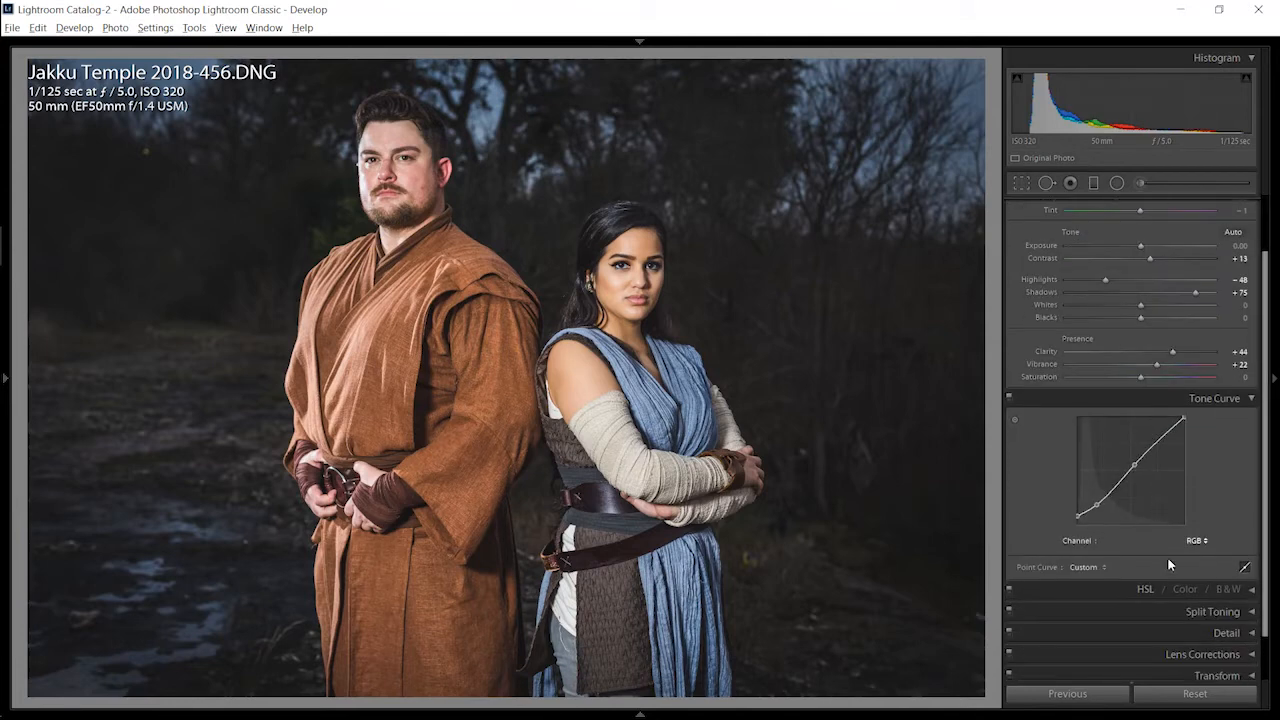
pyautogui.click(1159, 612)
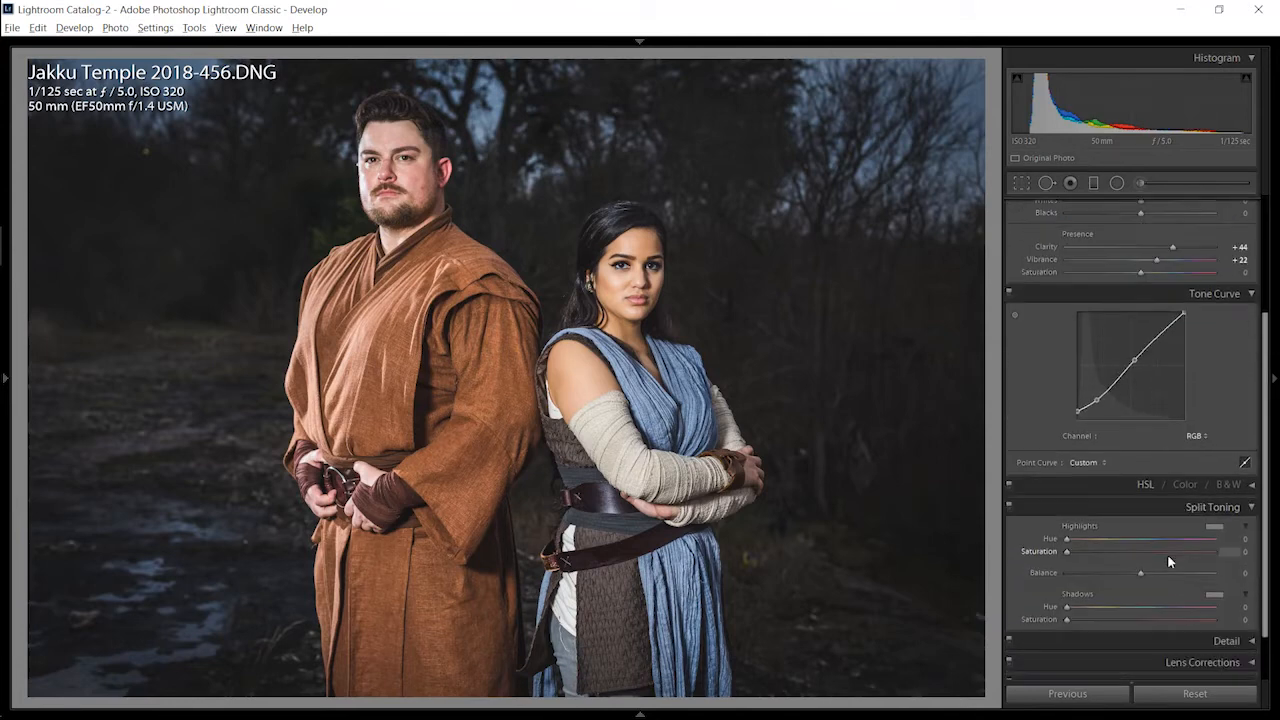
# Step: Expand the Detail and Transform sections together, and turn Solo Mode back on for the develop sections
pyautogui.click(1163, 646)
pyautogui.scroll(-2, 1184, 456)
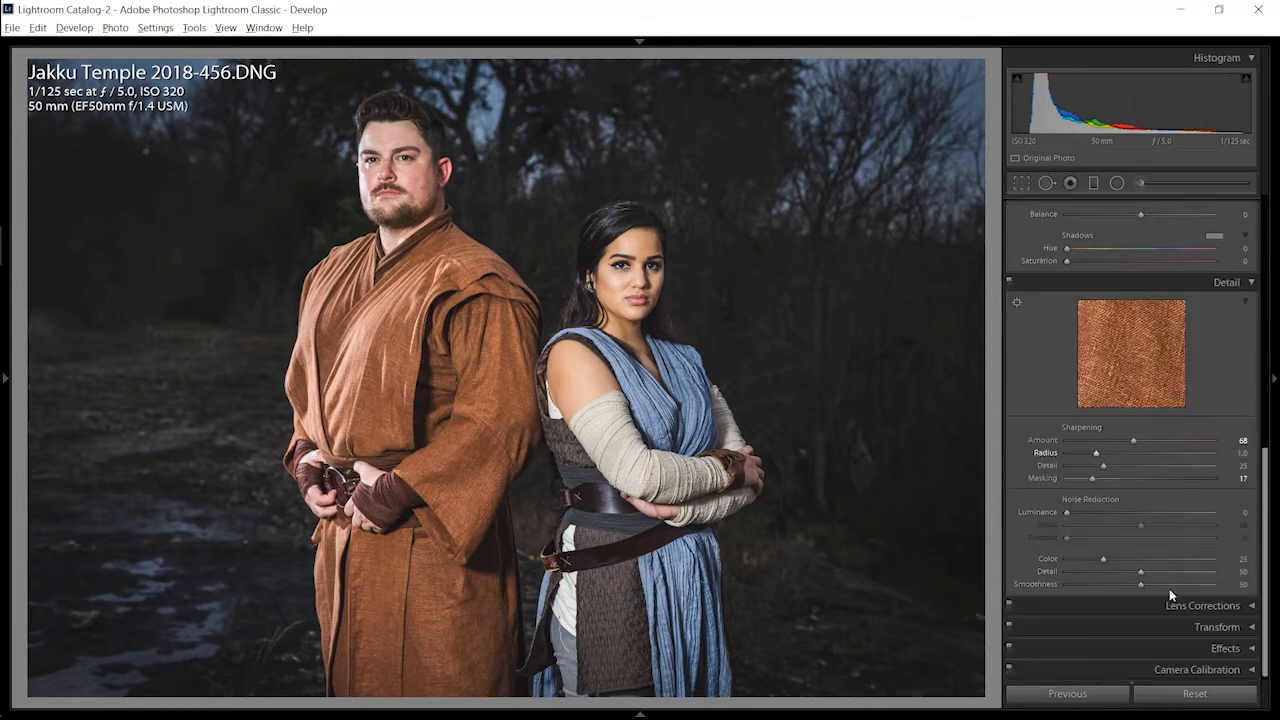
pyautogui.click(1167, 625)
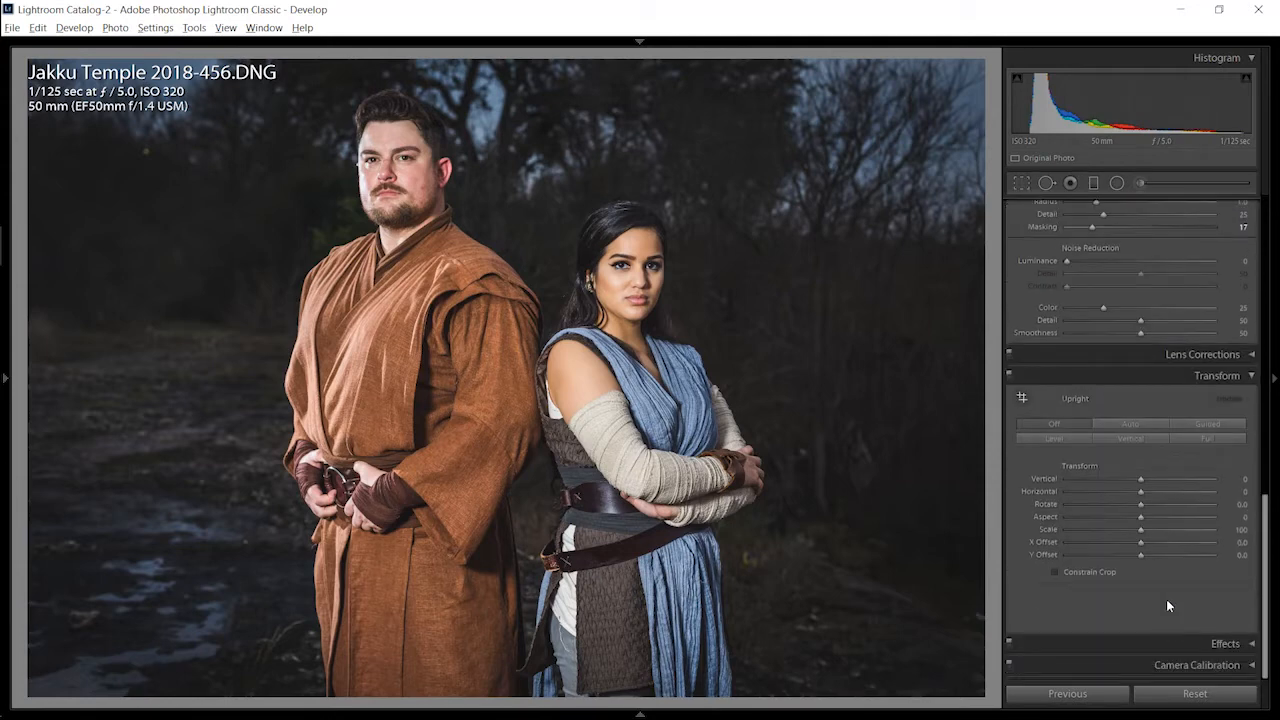
pyautogui.rightClick(1163, 355)
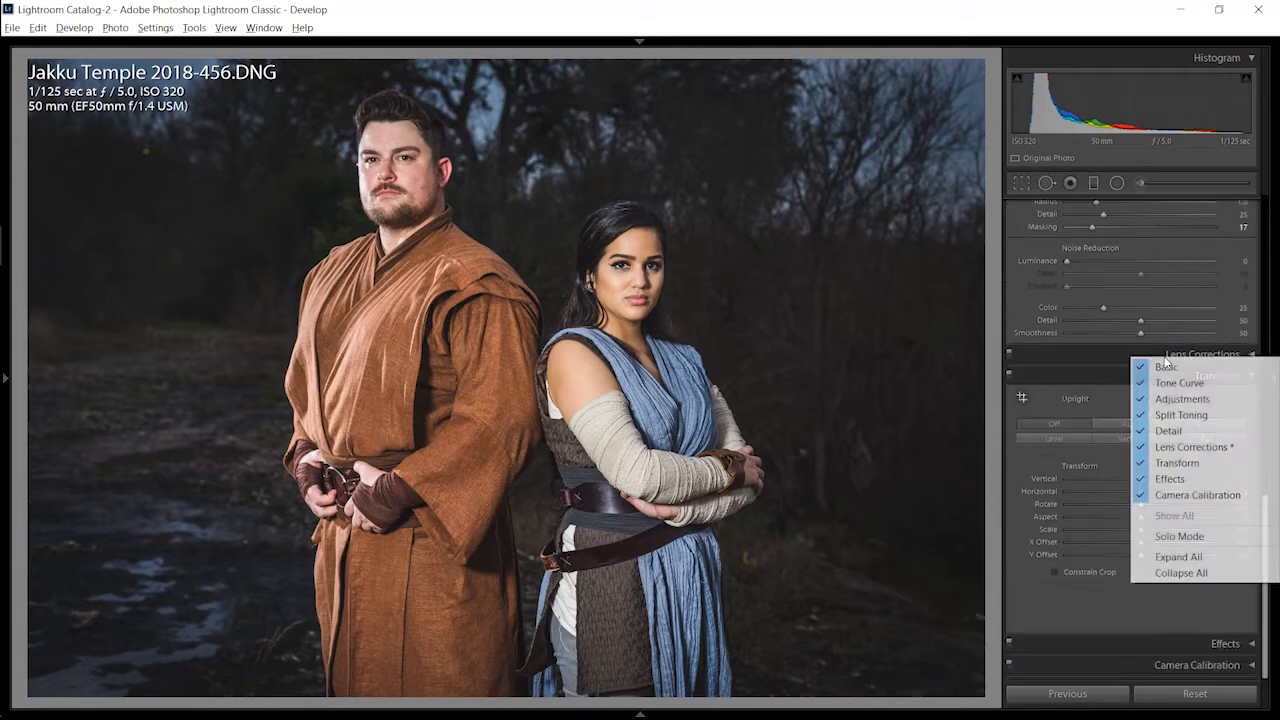
pyautogui.click(1163, 536)
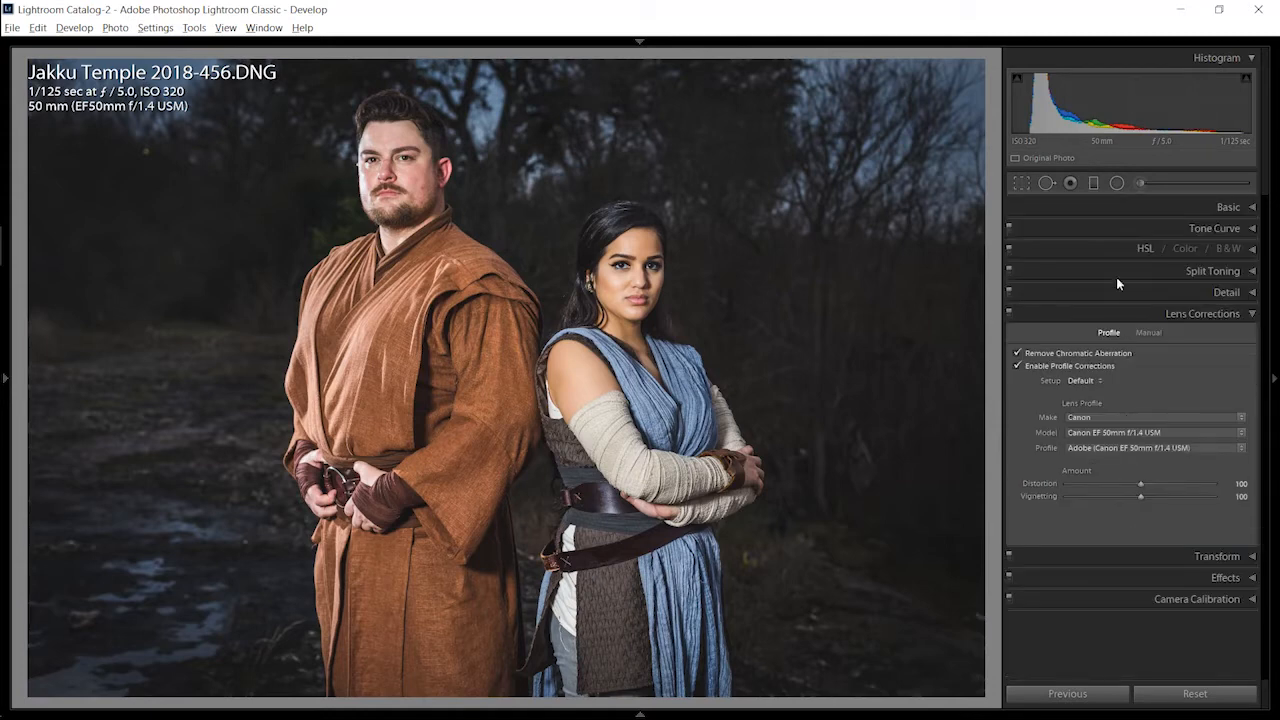
# Step: Step through the Tone Curve, Basic, HSL and Split Toning sections in Solo Mode, finishing with Basic open
pyautogui.click(1101, 247)
pyautogui.click(1103, 229)
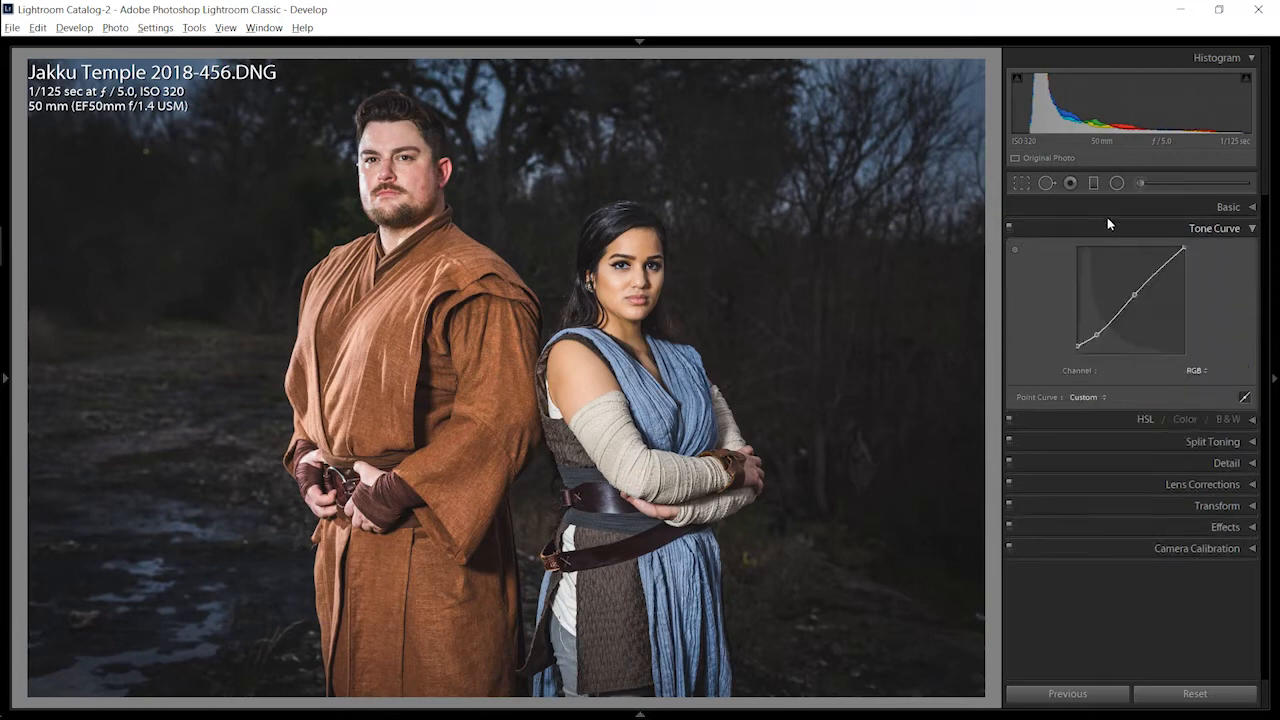
pyautogui.click(1114, 206)
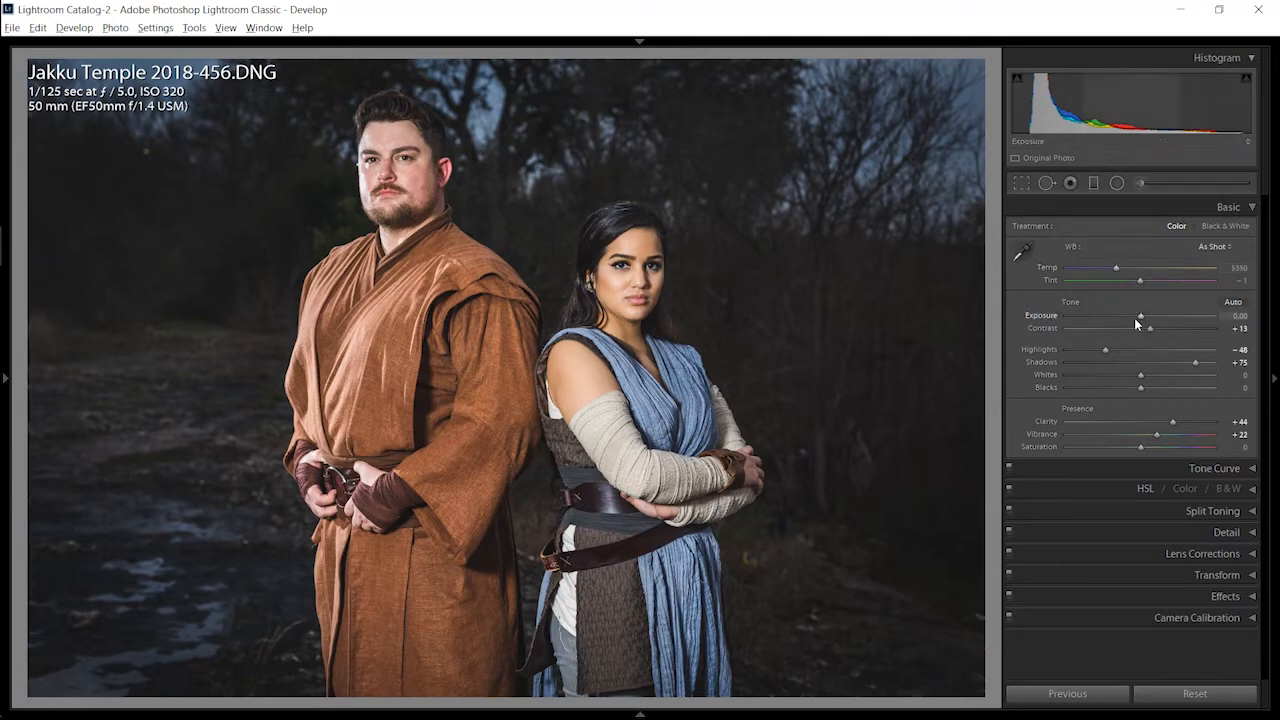
pyautogui.click(1136, 469)
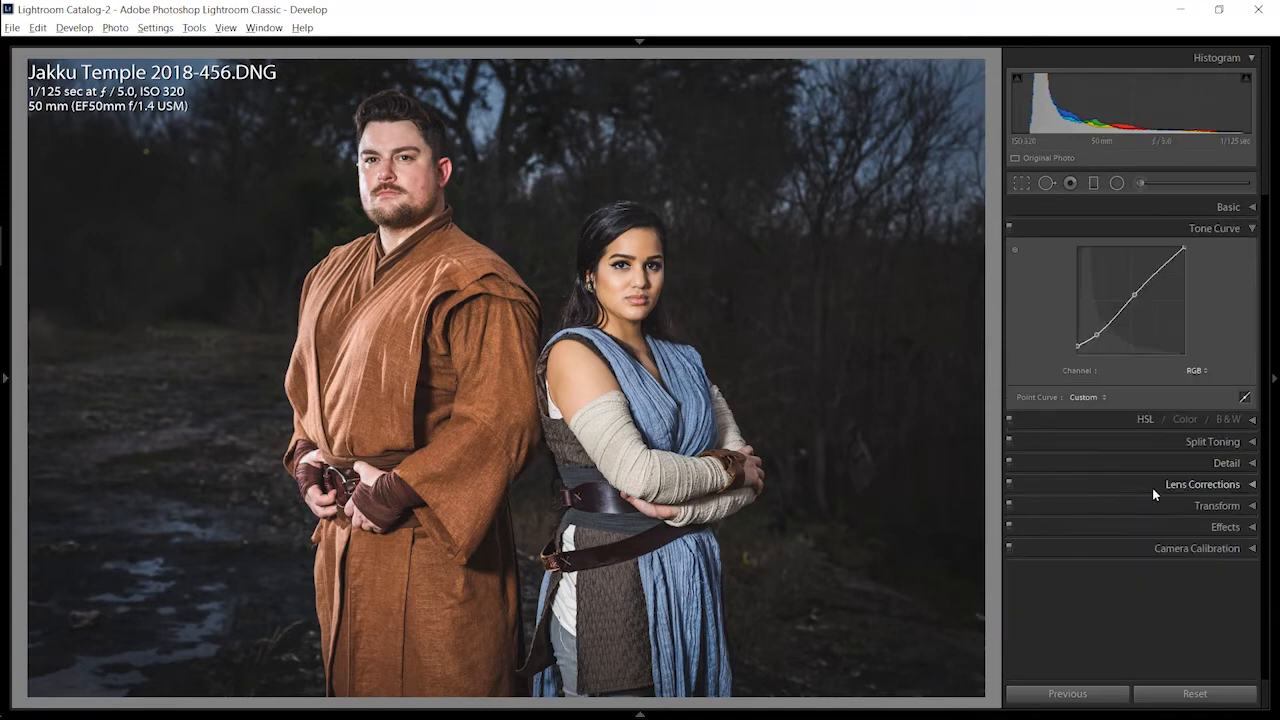
pyautogui.click(1127, 424)
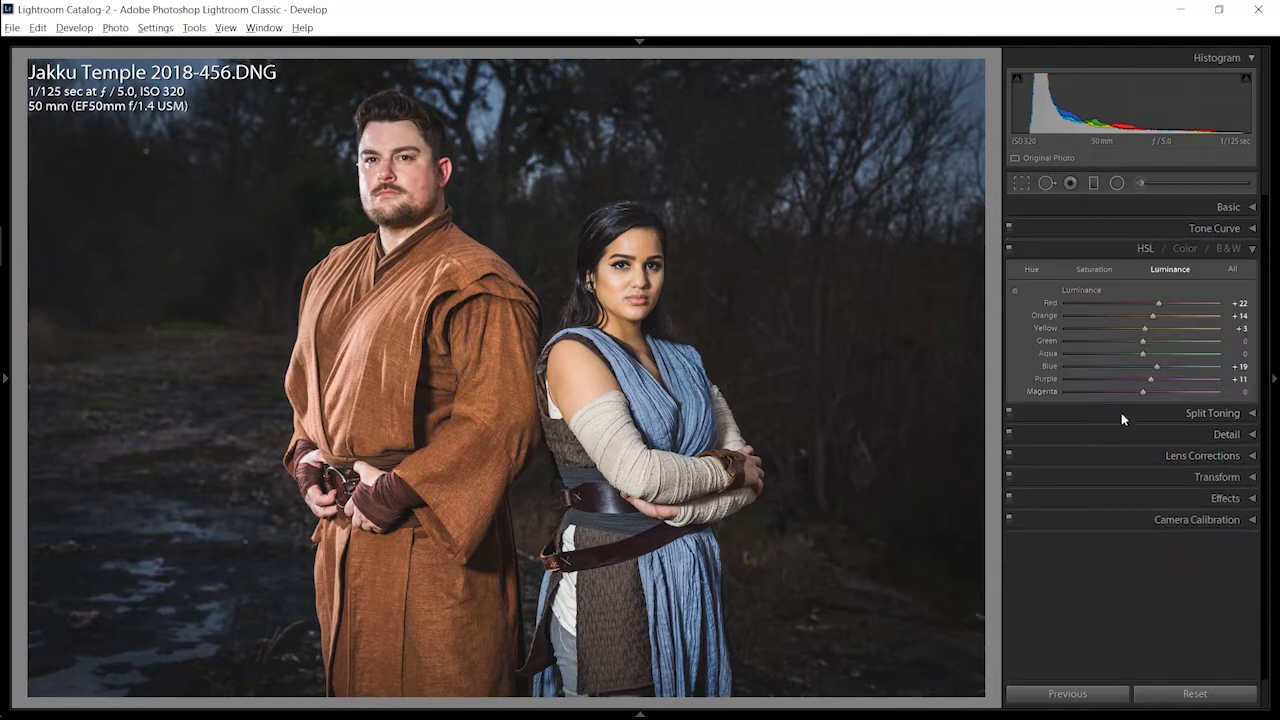
pyautogui.click(1121, 412)
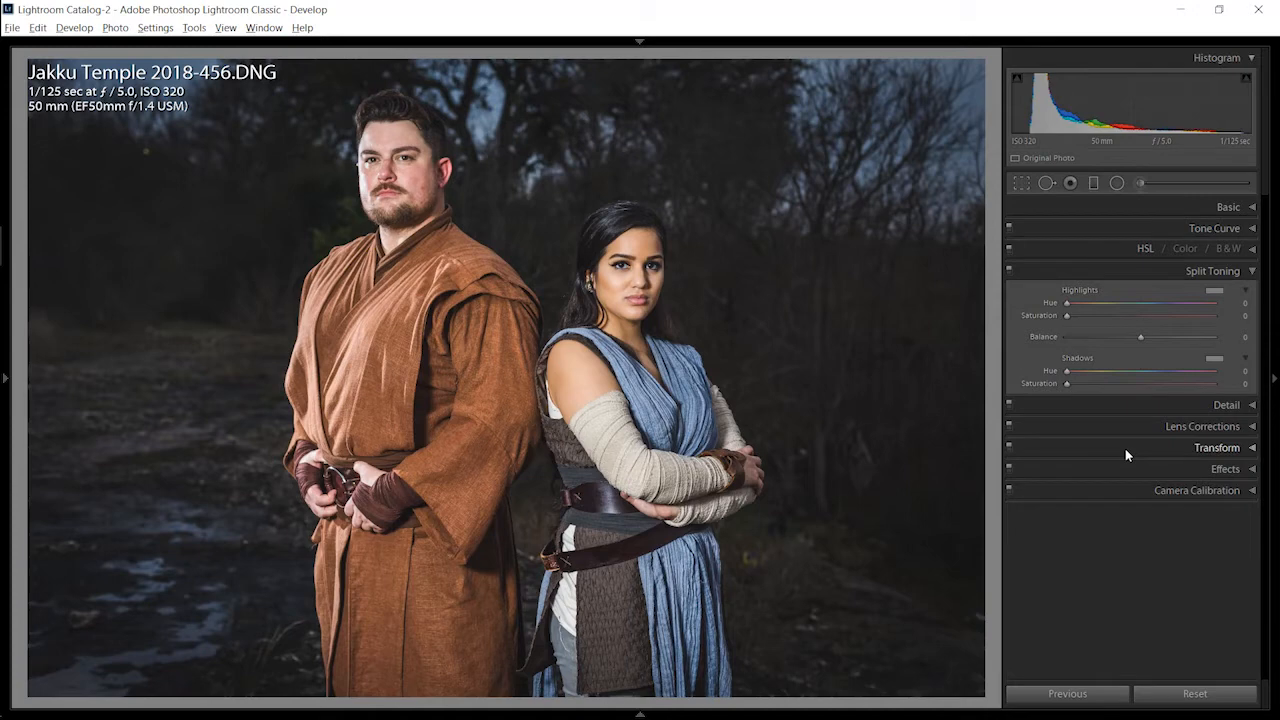
pyautogui.click(1139, 209)
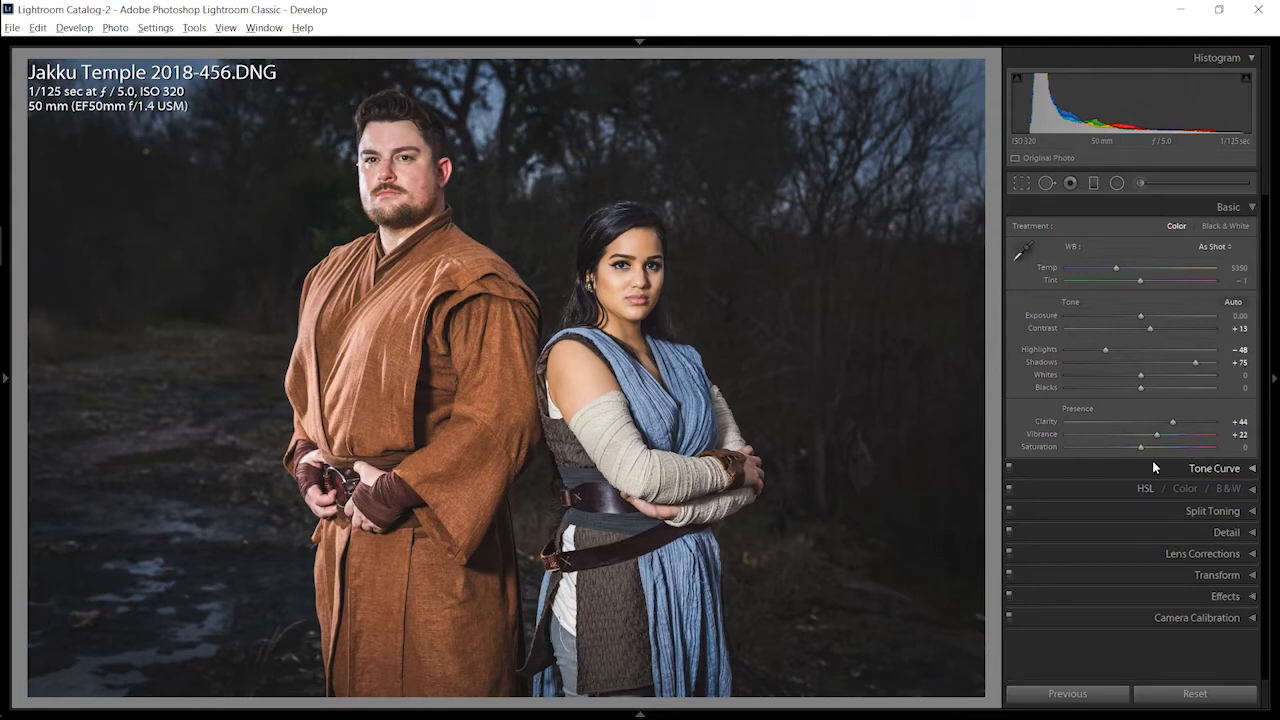
# Step: Nudge Exposure up and down in 0.10 increments from the keyboard and return it to 0.00
pyautogui.press('alt')
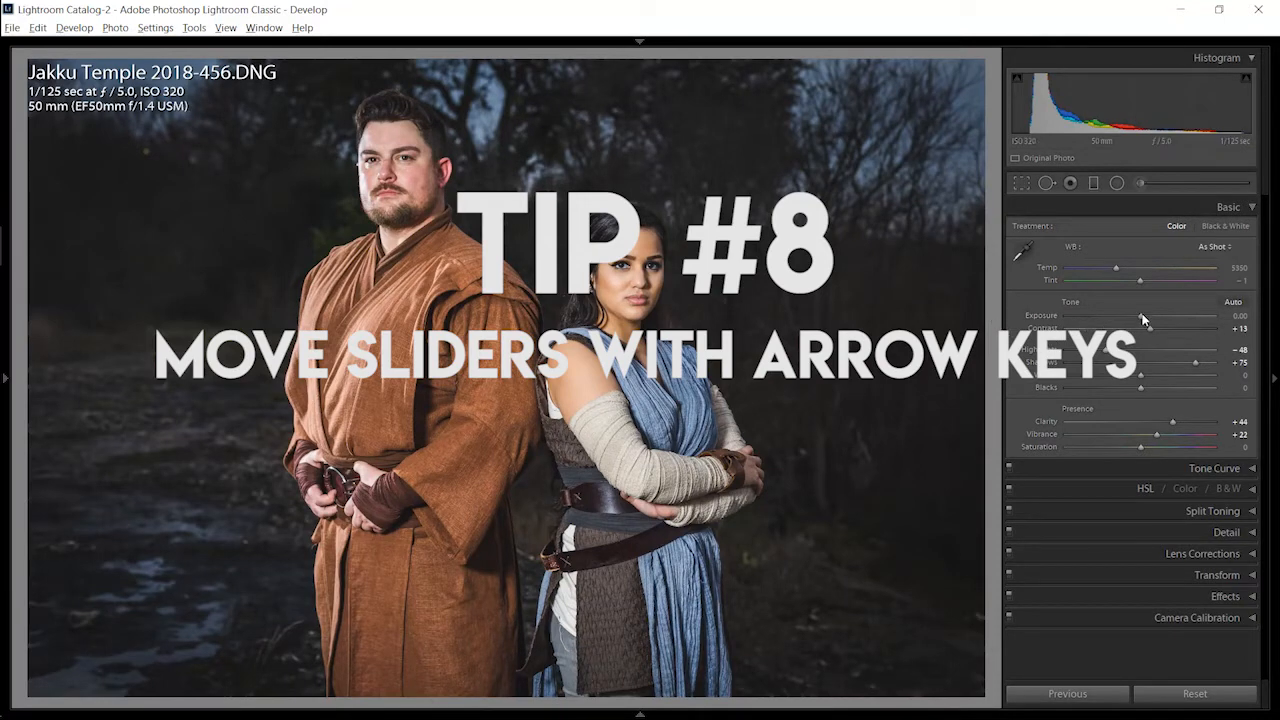
pyautogui.press('Up')
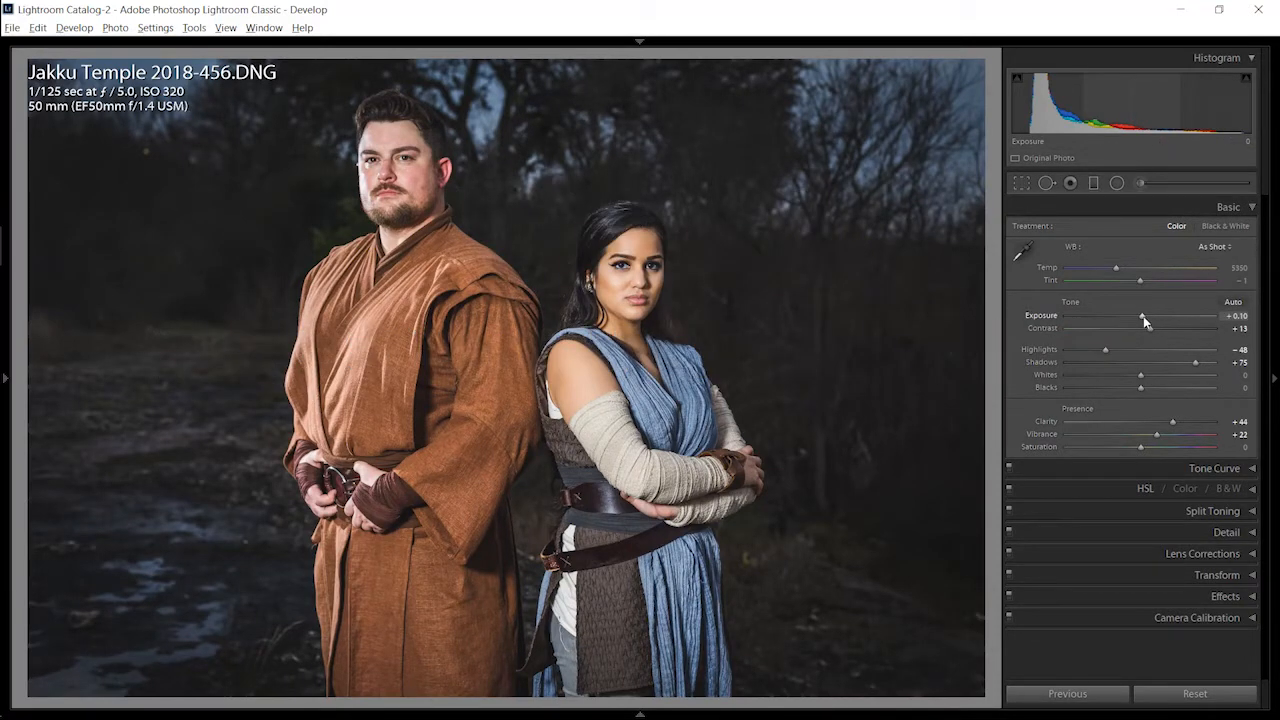
pyautogui.press('Down')
pyautogui.press('Down')
pyautogui.press('Down')
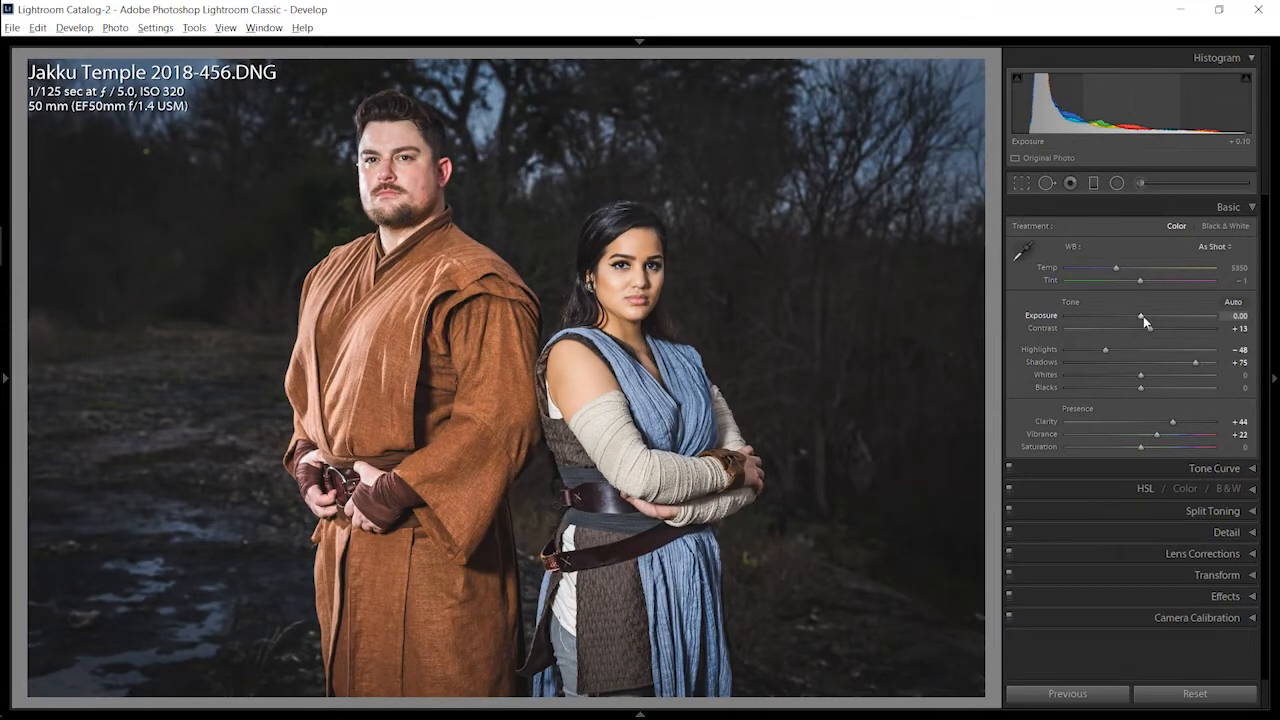
pyautogui.press('Up')
pyautogui.press('Up')
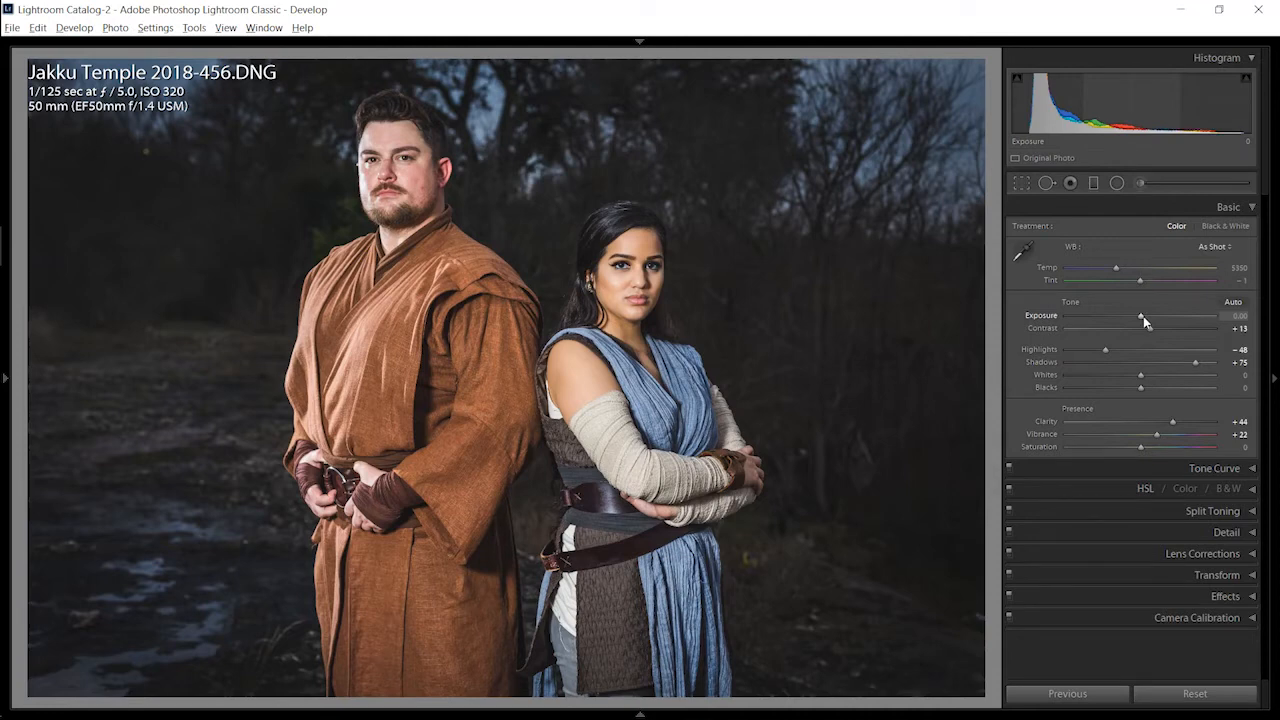
pyautogui.hotkey('alt', 'Down')
pyautogui.hotkey('alt', 'Up')
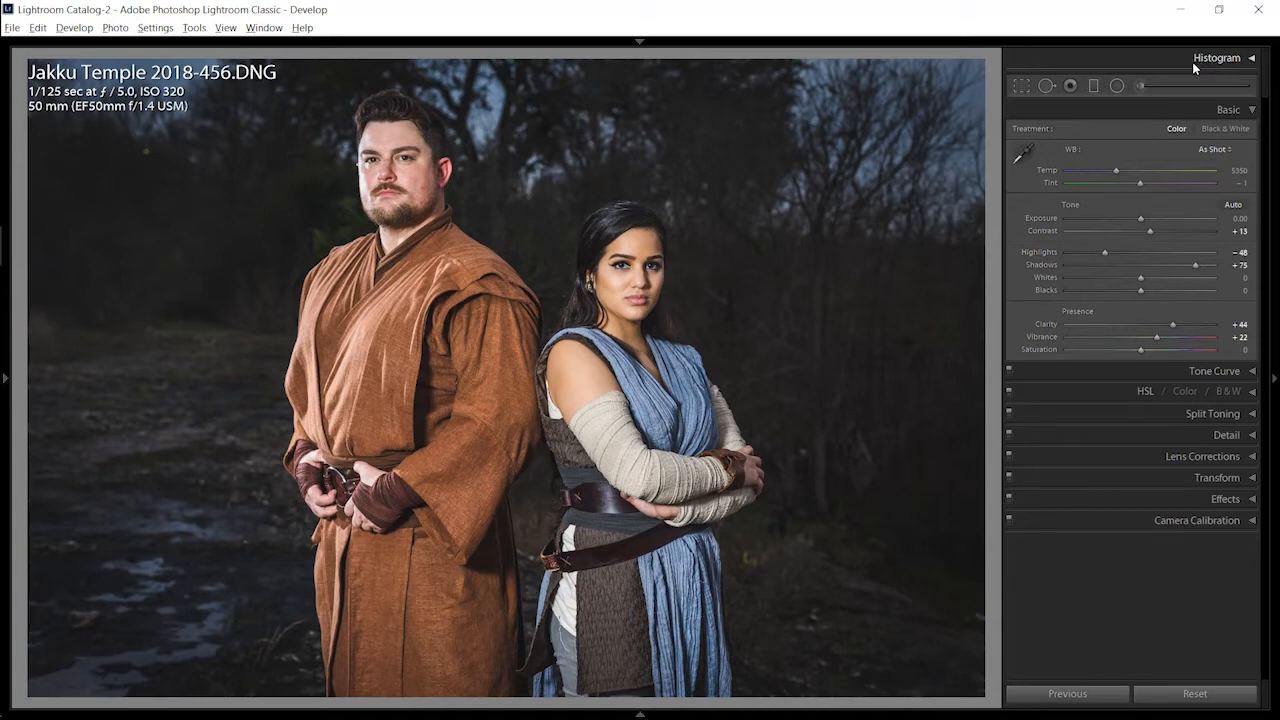
# Step: Expand the Histogram section again and keep the Basic section open beneath it
pyautogui.click(1252, 61)
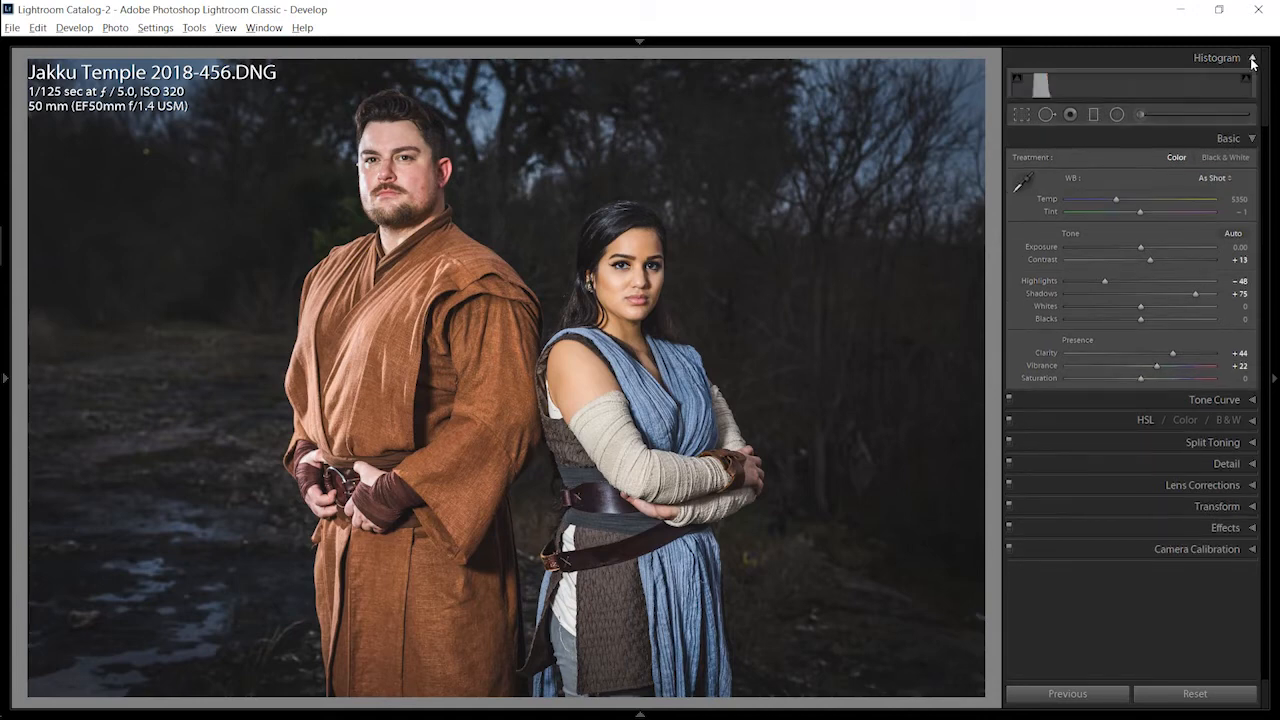
pyautogui.click(1229, 211)
pyautogui.click(1229, 212)
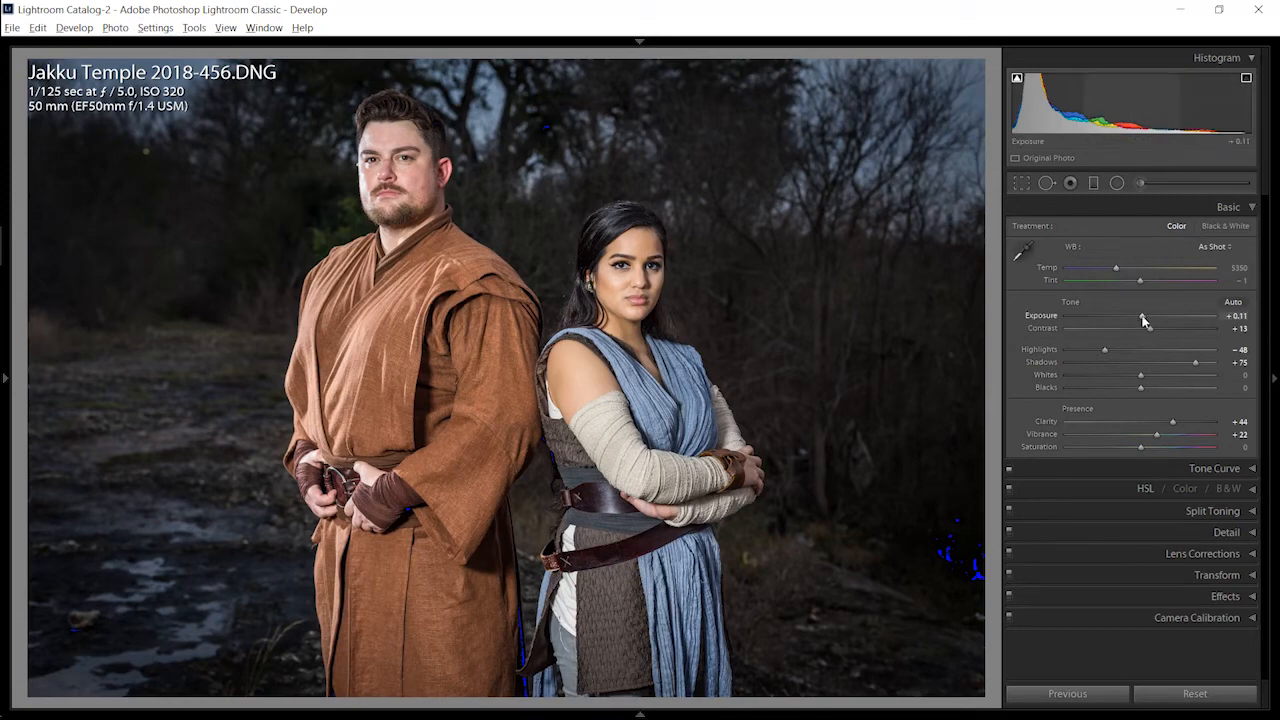
# Step: Test shadow clipping with Exposure at −5.00 and back at 0.00, and set Shadows to +16 and Blacks to −1
pyautogui.moveTo(1143, 320); pyautogui.dragTo(1055, 325)
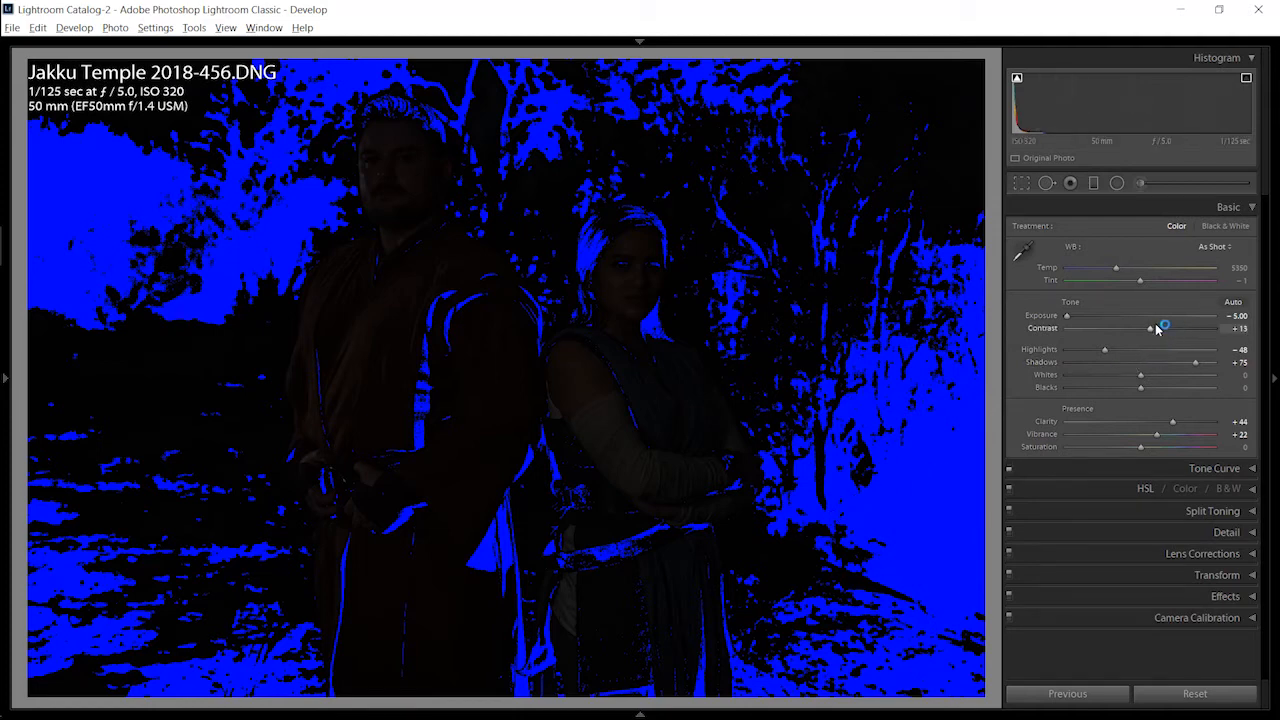
pyautogui.moveTo(1067, 317); pyautogui.dragTo(1141, 319)
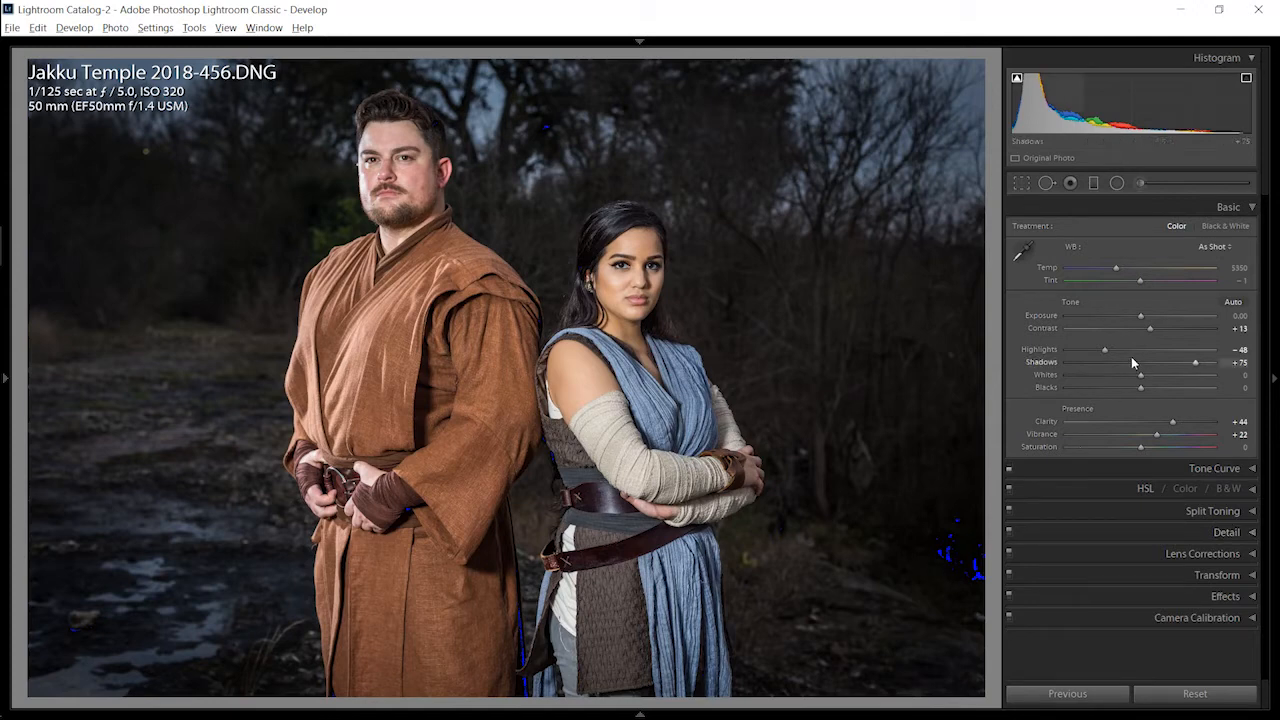
pyautogui.click(1157, 388)
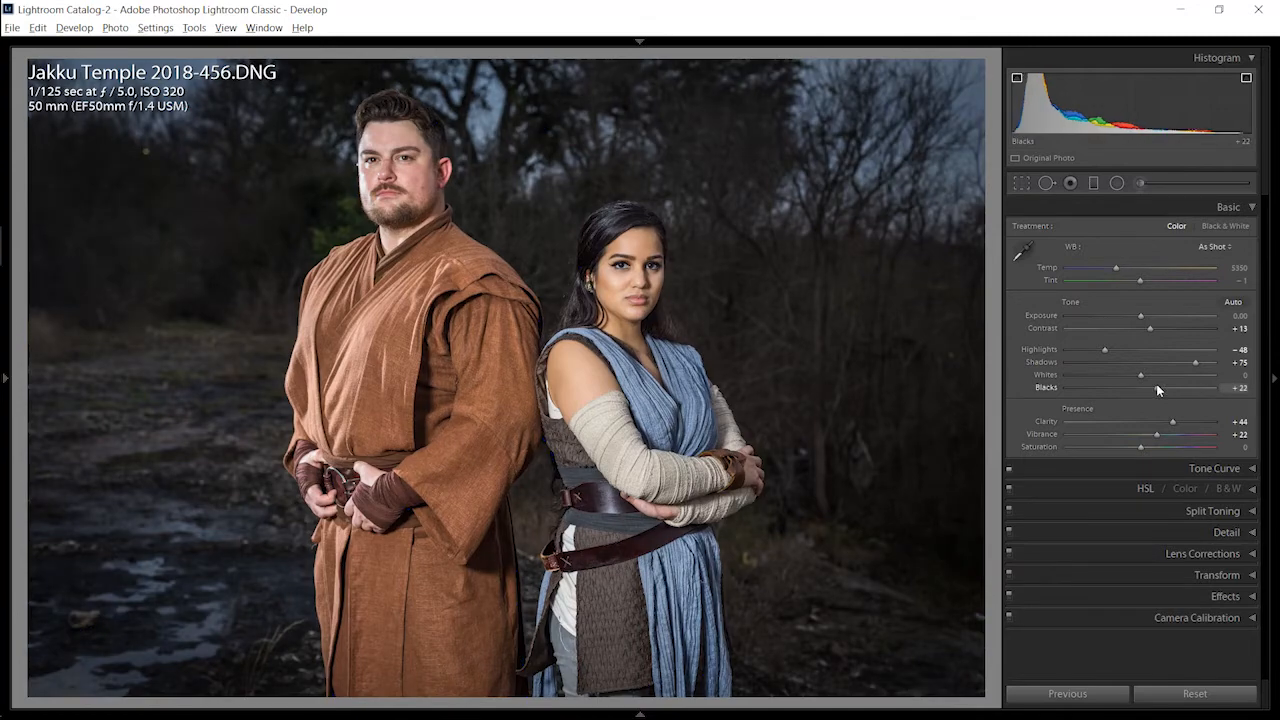
pyautogui.moveTo(1157, 388)
pyautogui.mouseDown()
pyautogui.moveTo(1140, 388)
pyautogui.moveTo(1151, 366)
pyautogui.moveTo(1103, 366)
pyautogui.moveTo(1066, 371)
pyautogui.moveTo(1152, 369)
pyautogui.moveTo(1060, 393)
pyautogui.moveTo(1143, 390)
pyautogui.mouseUp()
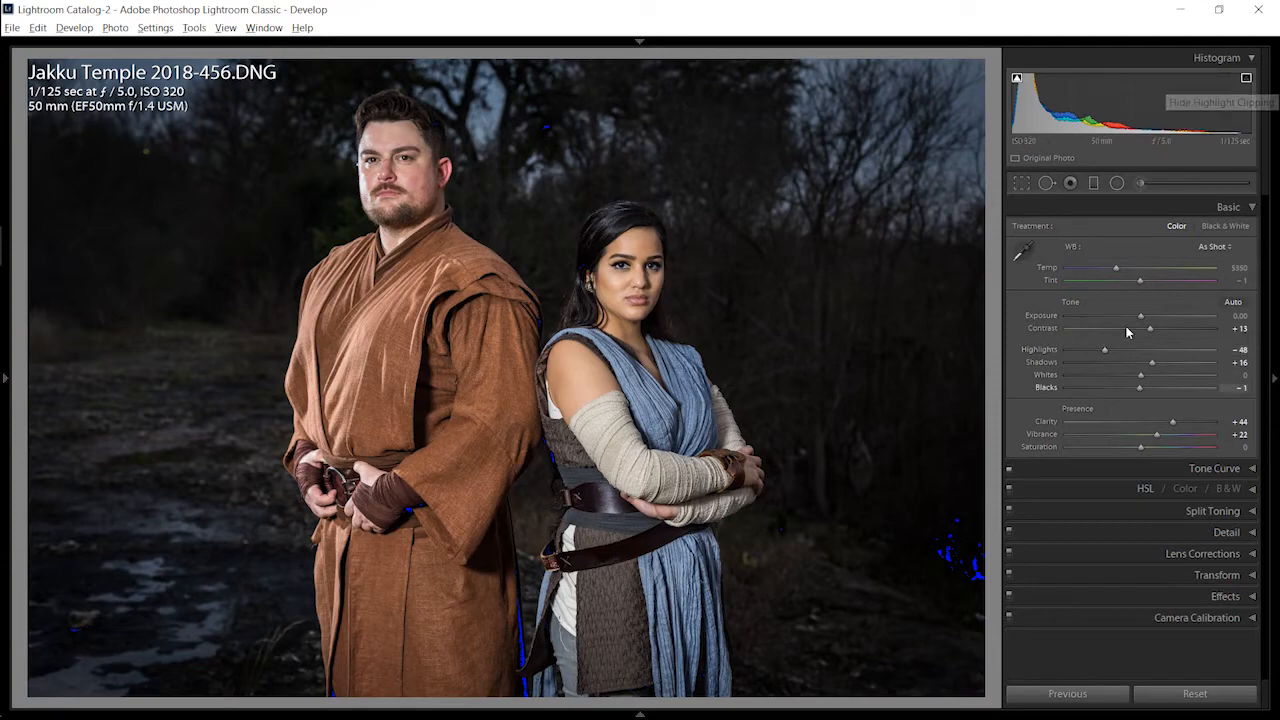
# Step: Test highlight clipping with Exposure at +3.82, set Highlights to −100 and Whites to +10, and bring Exposure down to +0.61
pyautogui.moveTo(1143, 318); pyautogui.dragTo(1212, 321)
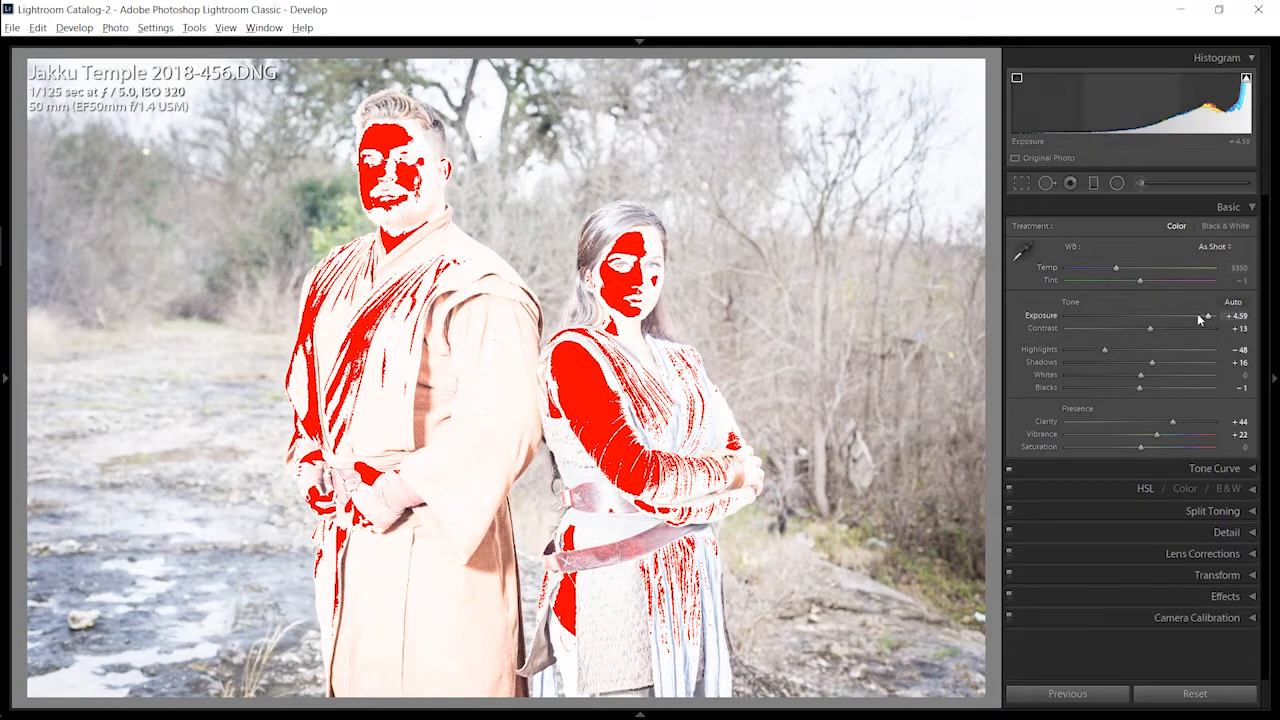
pyautogui.moveTo(1199, 318); pyautogui.dragTo(1198, 318)
pyautogui.moveTo(1104, 349); pyautogui.dragTo(1057, 356)
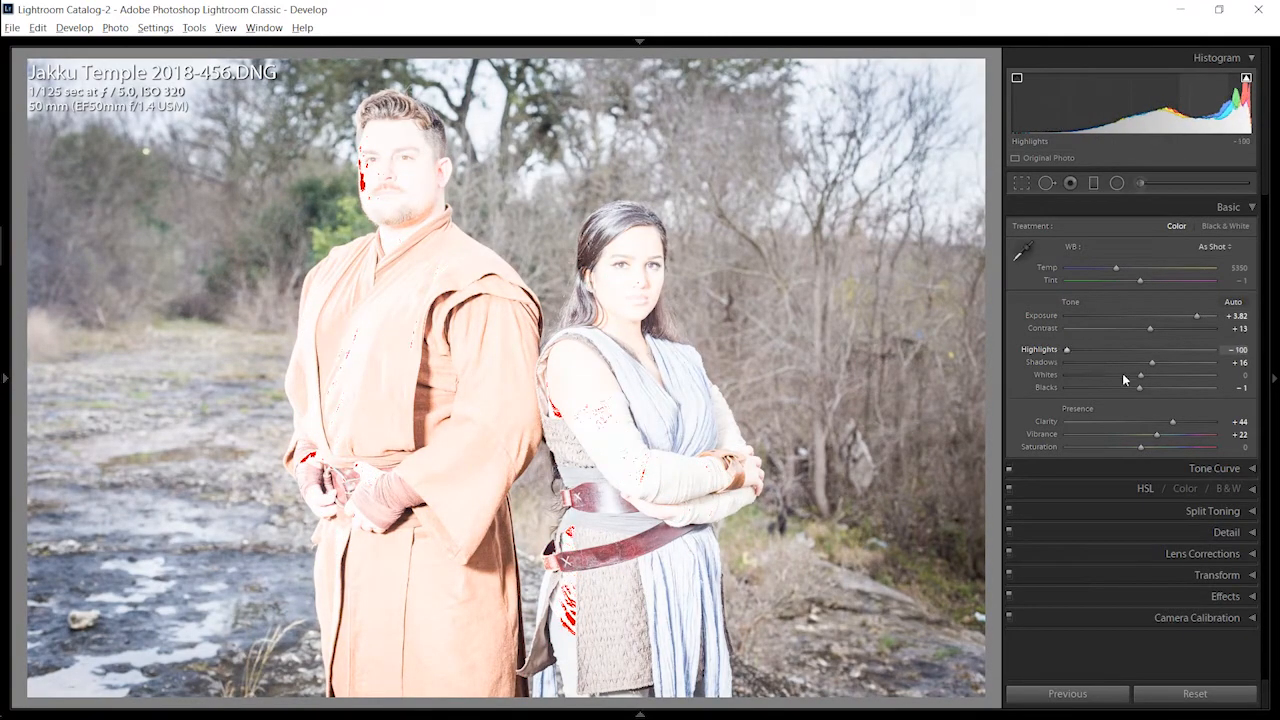
pyautogui.moveTo(1138, 374)
pyautogui.mouseDown()
pyautogui.moveTo(1075, 377)
pyautogui.moveTo(1151, 374)
pyautogui.mouseUp()
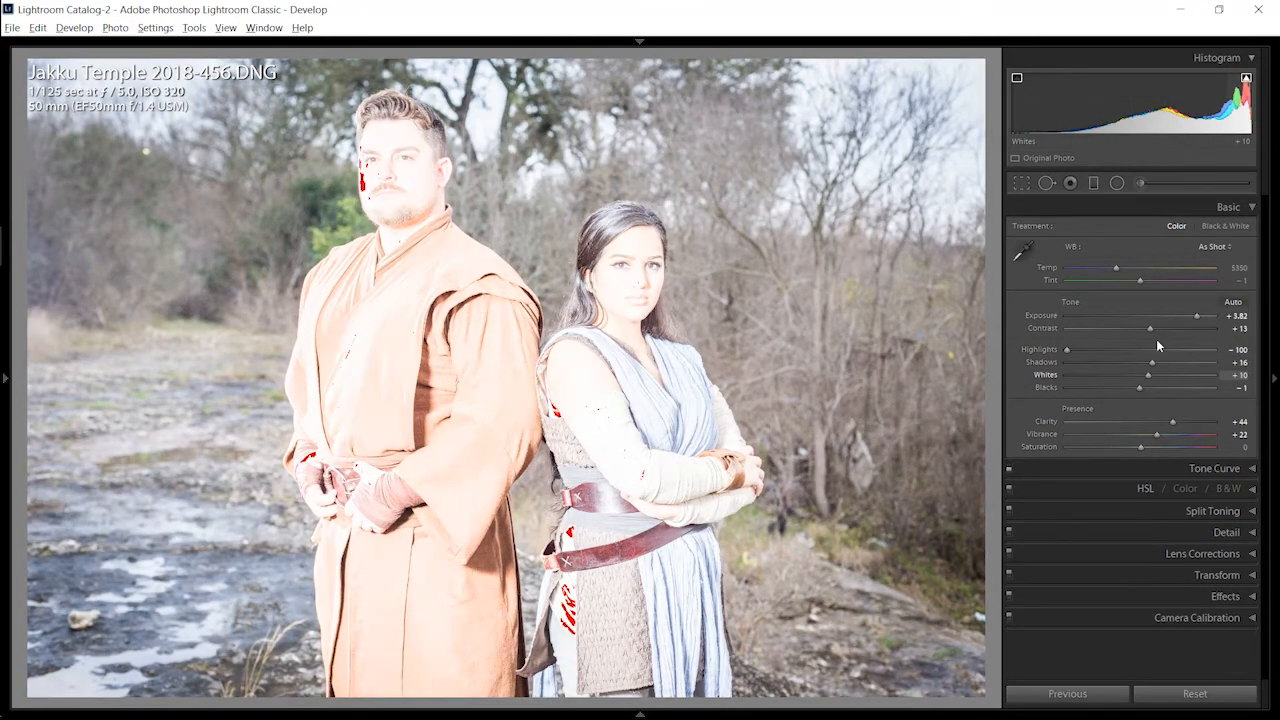
pyautogui.click(1150, 316)
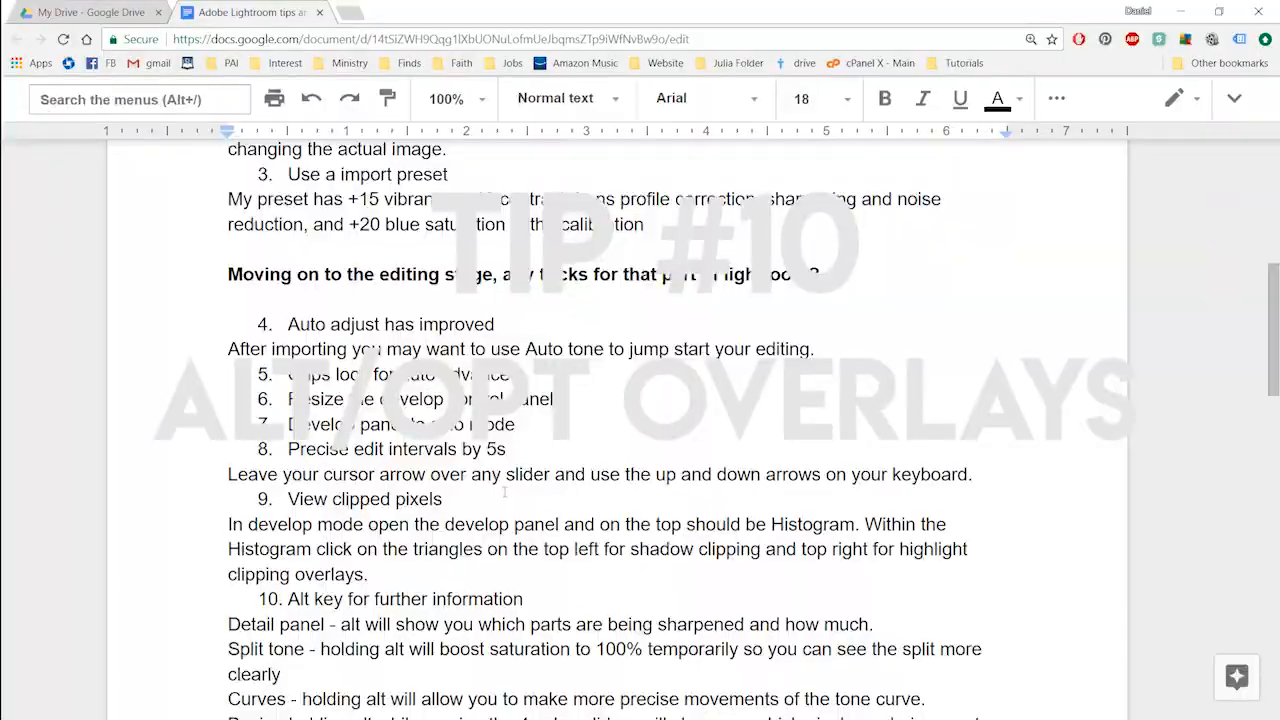
# Step: Read further in the tips document, switch back to Lightroom Classic and open the Detail section
pyautogui.scroll(-1, 654, 429)
pyautogui.hotkey('alt', 'Tab')
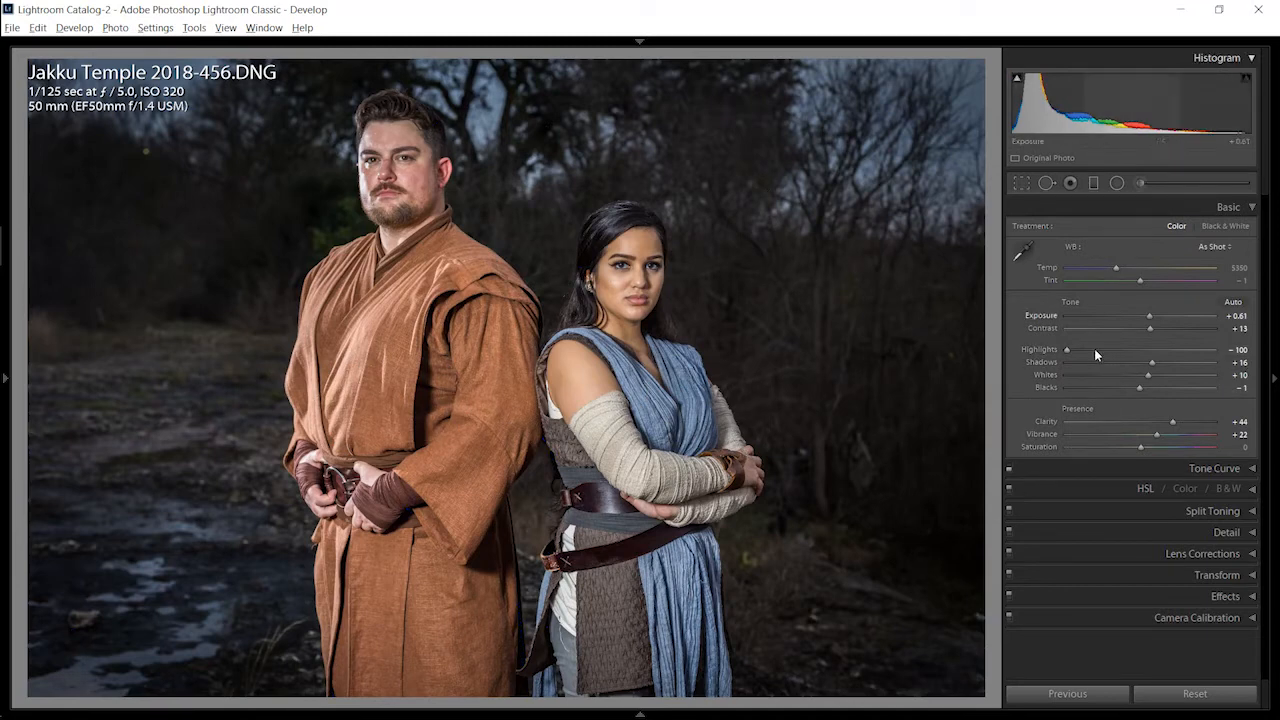
pyautogui.click(1131, 534)
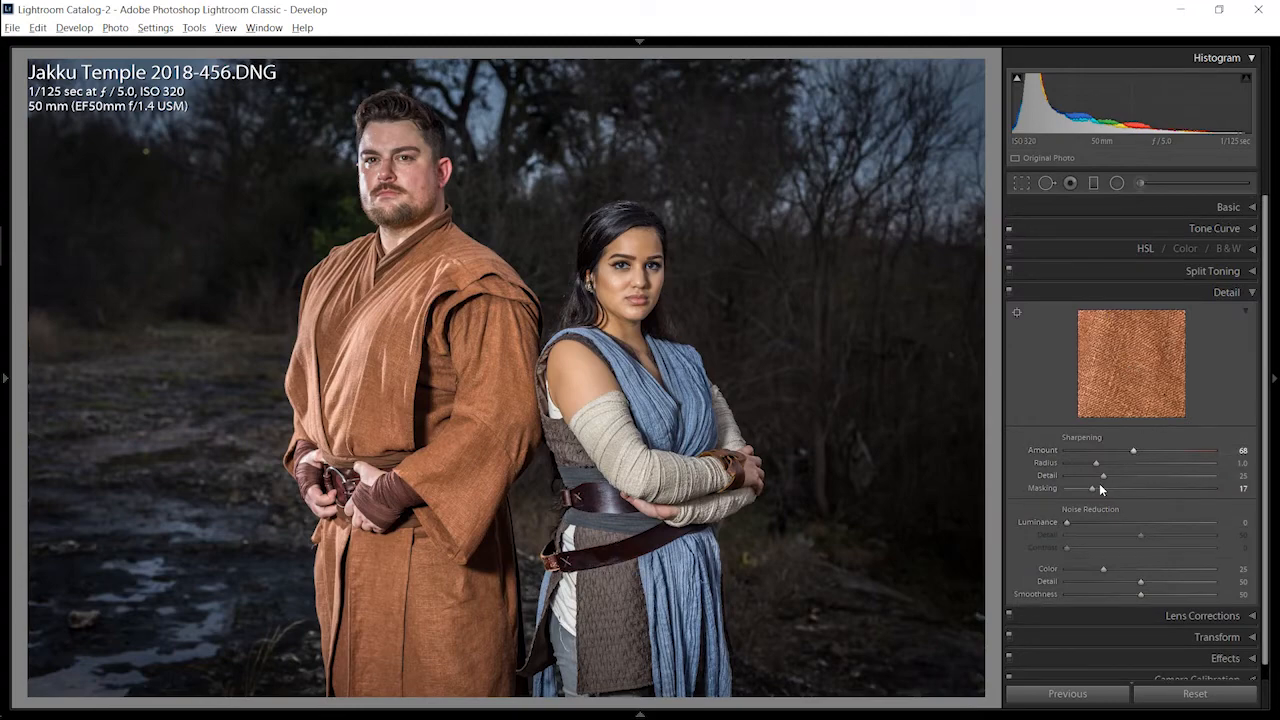
# Step: Preview the sharpening mask with Masking raised to 88, and set Masking to 35 and the sharpening Amount to 67
pyautogui.keyDown('alt'); pyautogui.moveTo(1089, 487); pyautogui.dragTo(1193, 490); pyautogui.keyUp('alt')
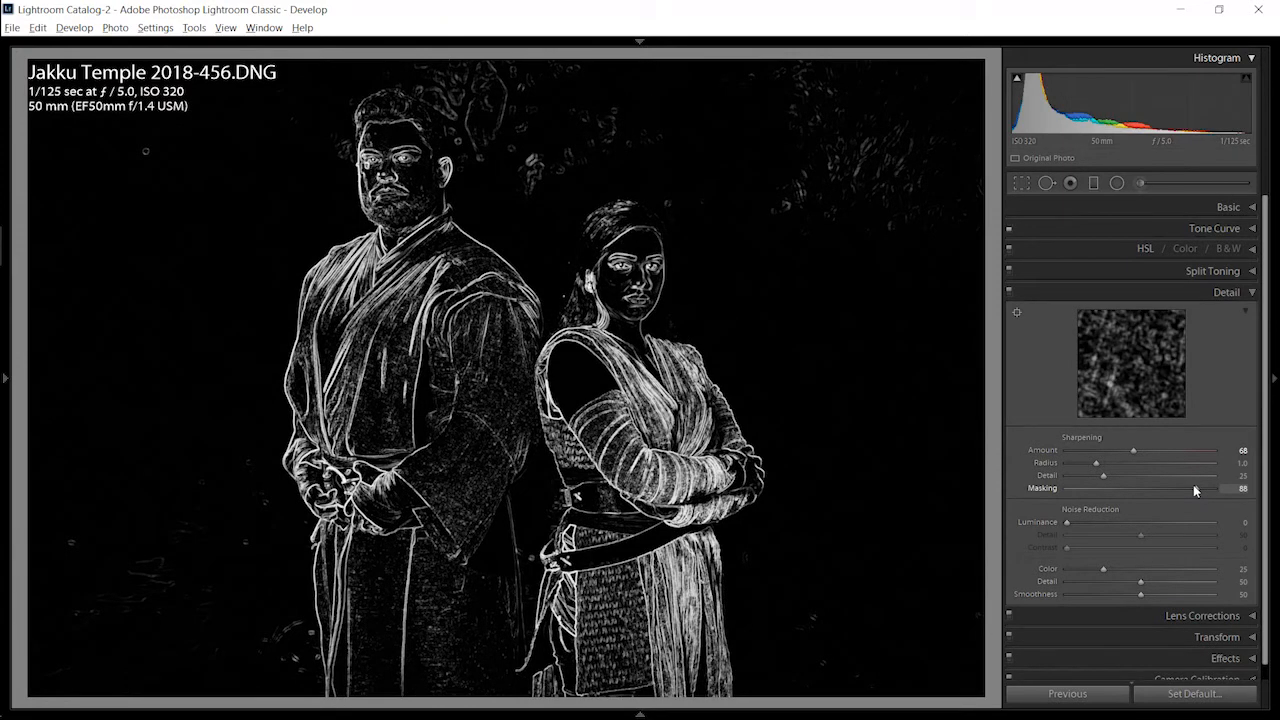
pyautogui.keyDown('alt'); pyautogui.moveTo(1193, 486); pyautogui.dragTo(1195, 488); pyautogui.keyUp('alt')
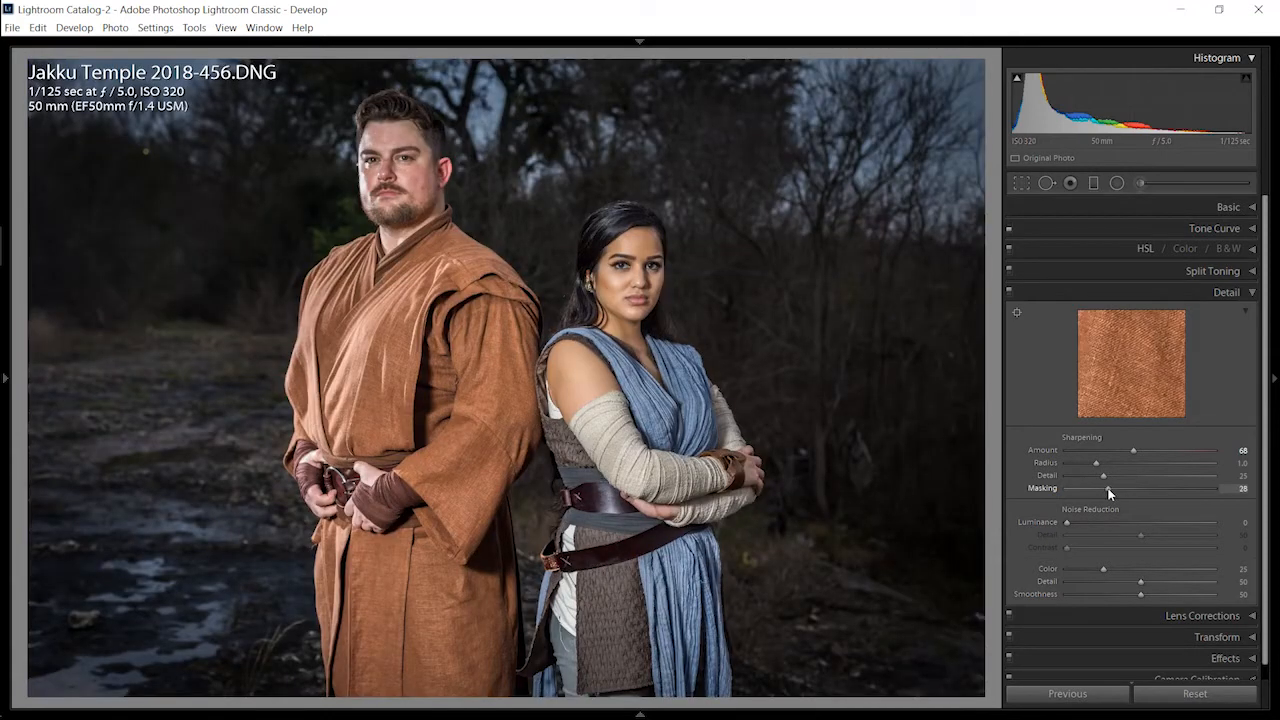
pyautogui.keyDown('alt'); pyautogui.moveTo(1148, 490); pyautogui.dragTo(1196, 489); pyautogui.keyUp('alt')
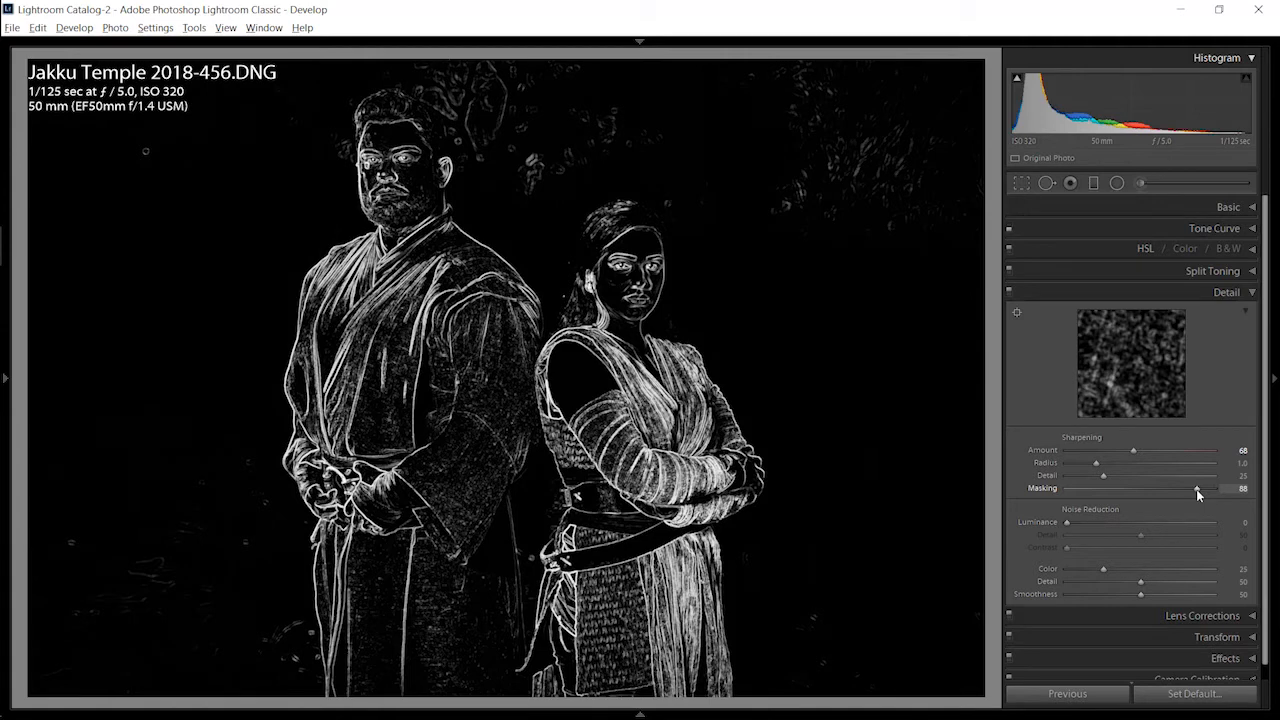
pyautogui.click(1117, 488)
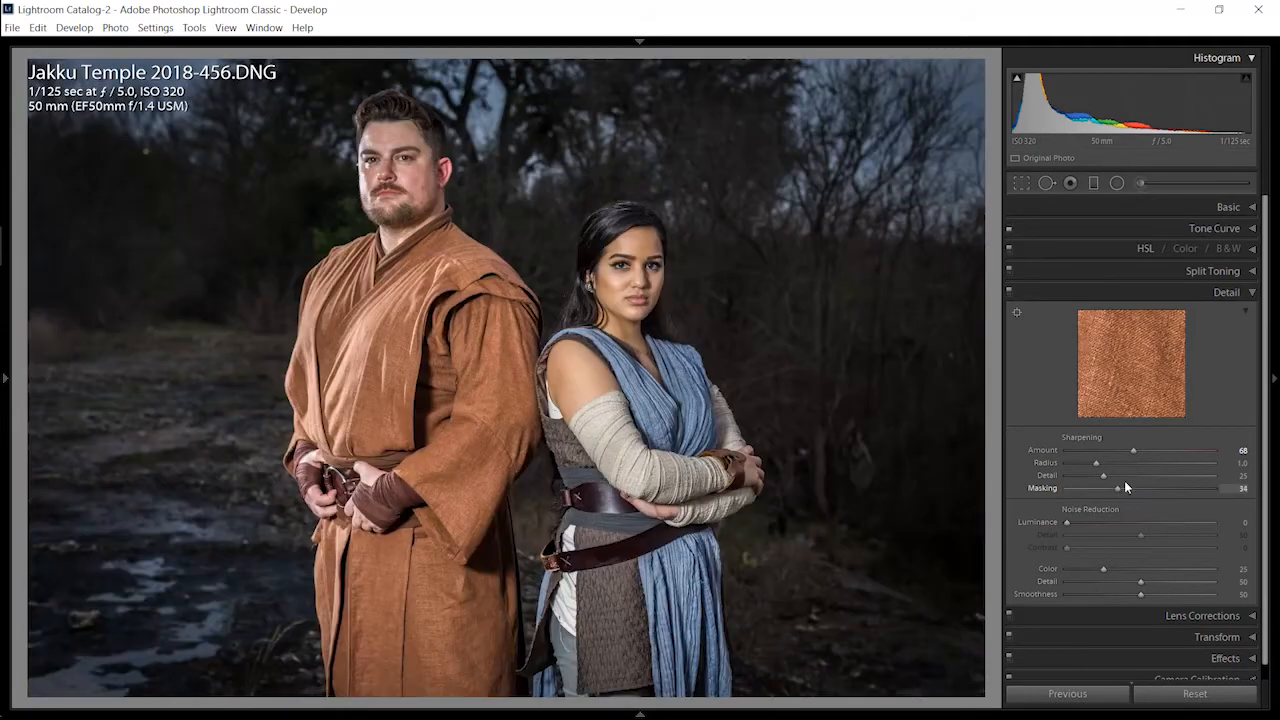
pyautogui.moveTo(1128, 450)
pyautogui.keyDown('alt'); pyautogui.mouseDown()
pyautogui.moveTo(1152, 451)
pyautogui.moveTo(1099, 452)
pyautogui.moveTo(1129, 456)
pyautogui.mouseUp(); pyautogui.keyUp('alt')
# Step: Inspect both subjects' faces up close and increase the sharpening Amount and Radius
pyautogui.click(628, 257)
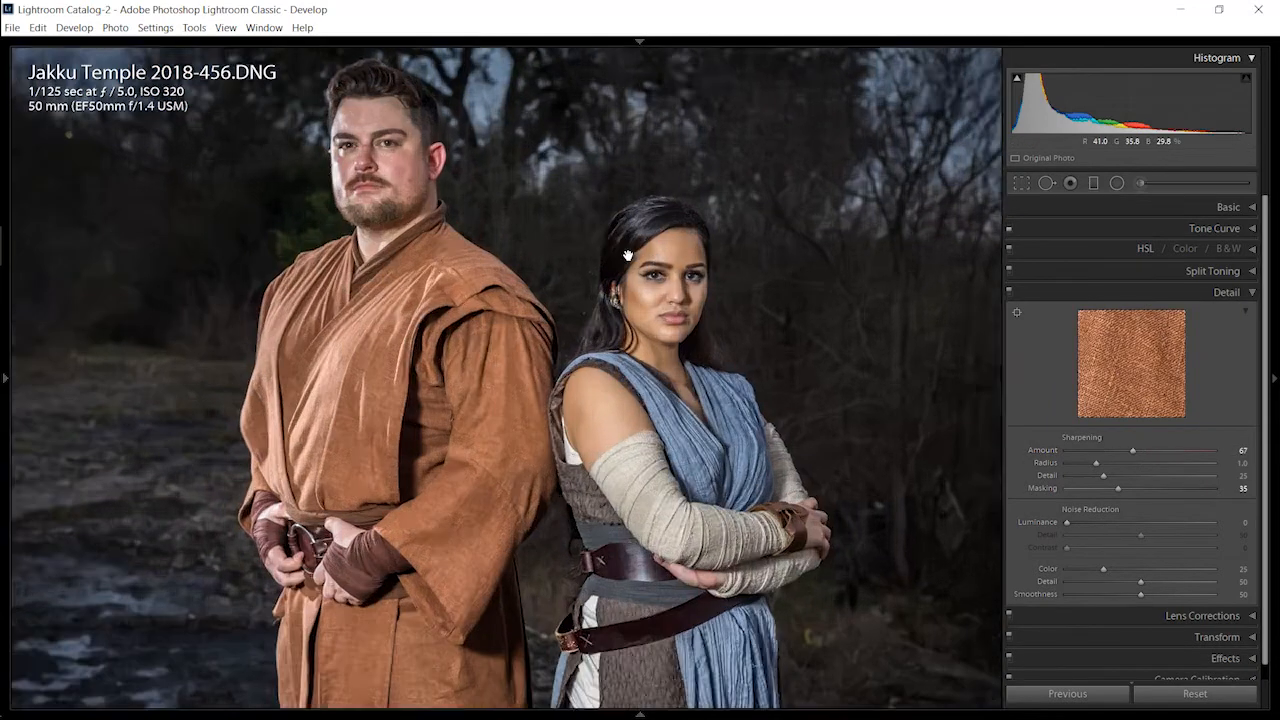
pyautogui.moveTo(627, 257); pyautogui.dragTo(540, 432)
pyautogui.click(540, 432)
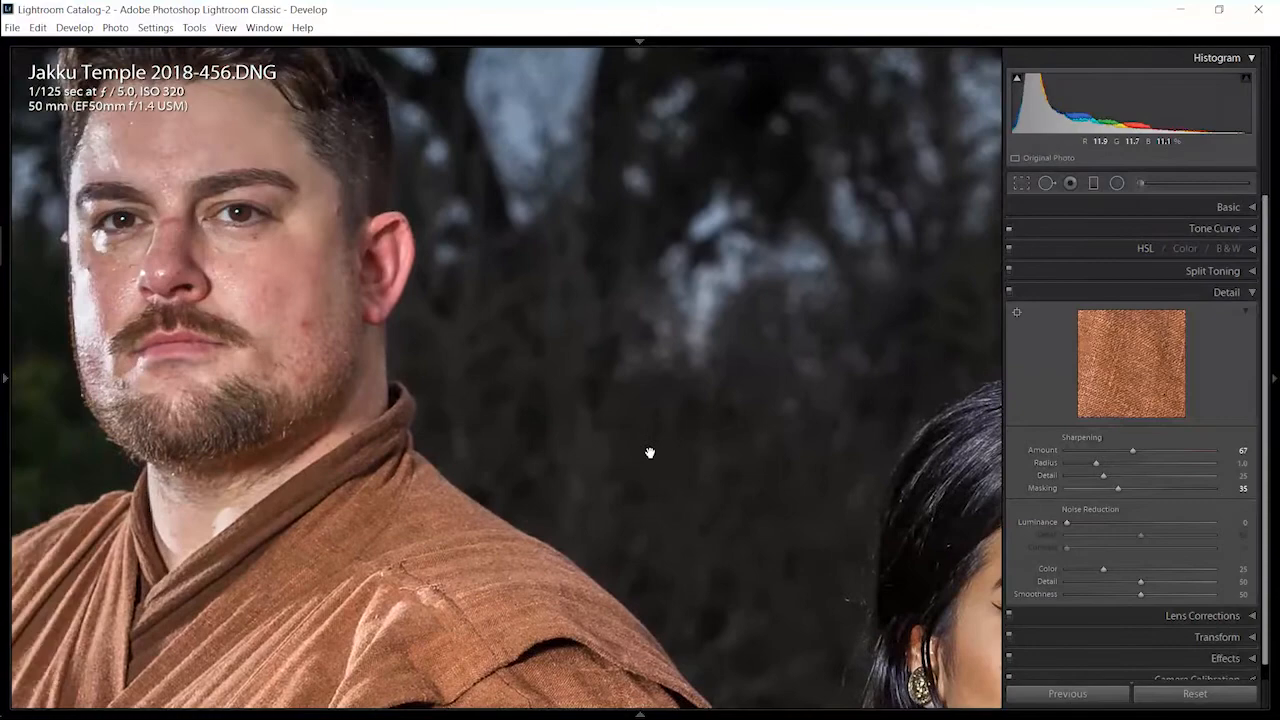
pyautogui.click(891, 410)
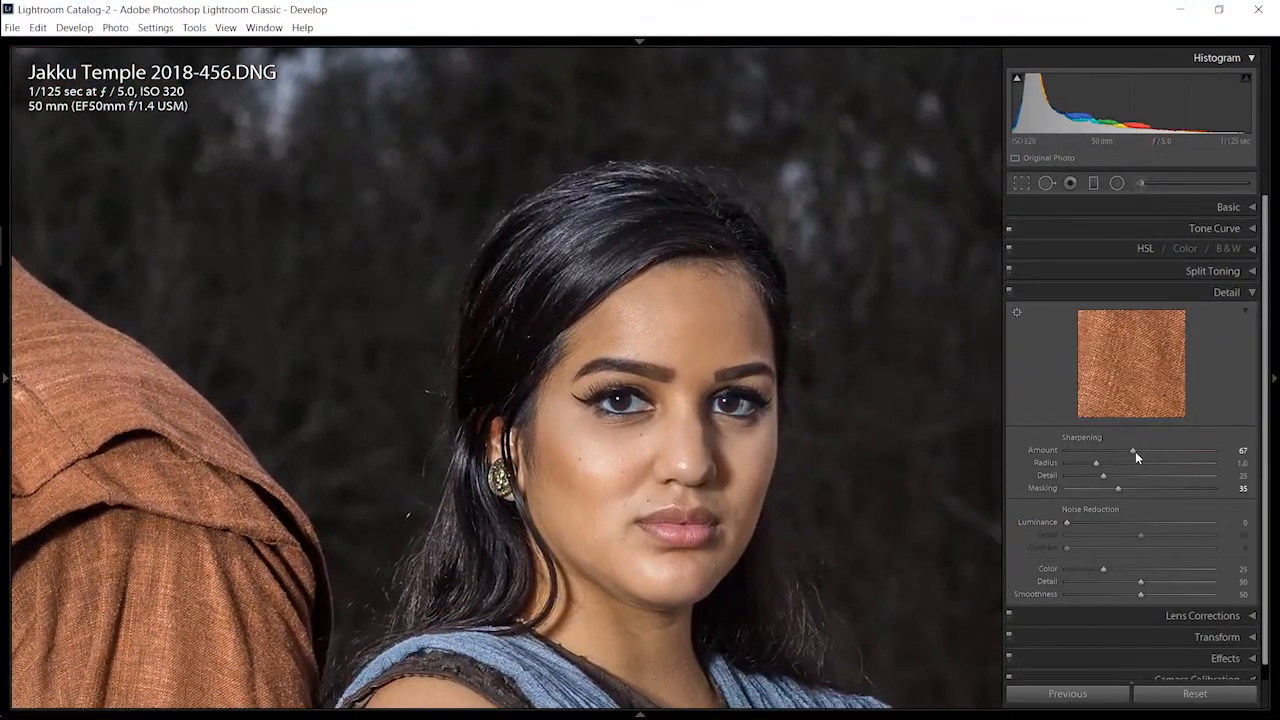
pyautogui.moveTo(1133, 450); pyautogui.dragTo(1208, 451)
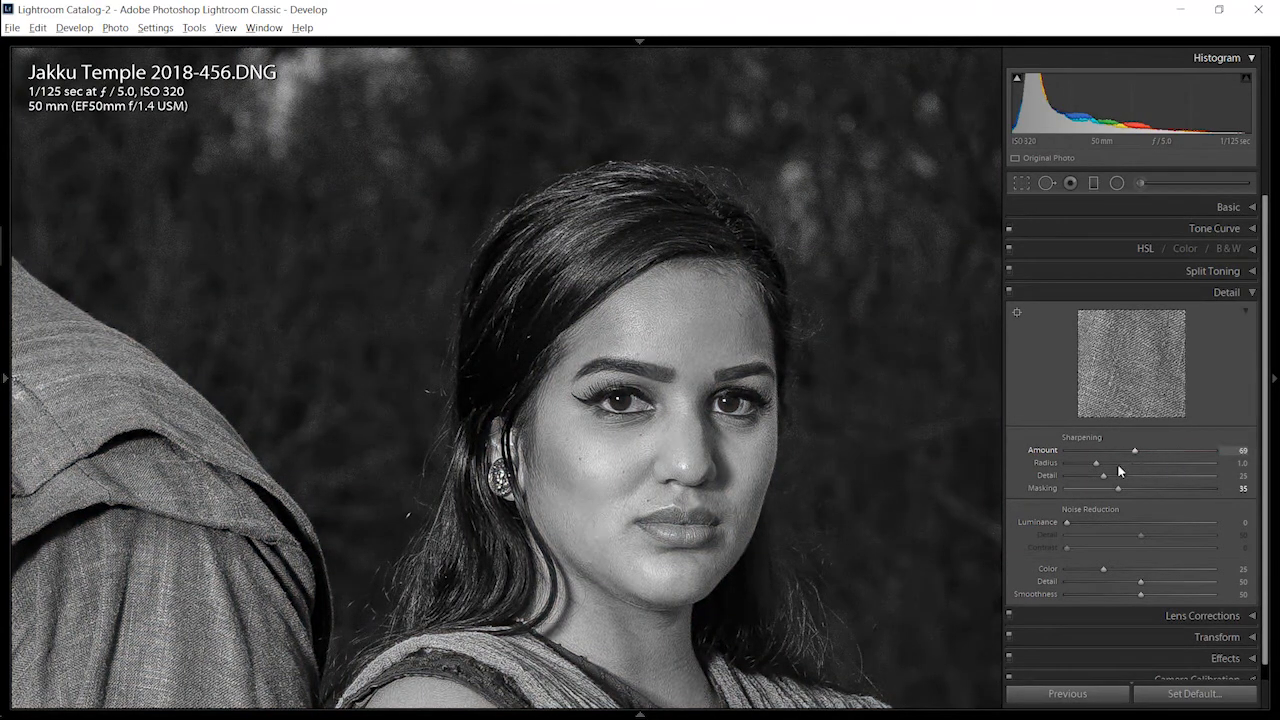
pyautogui.moveTo(1096, 465); pyautogui.dragTo(1123, 486)
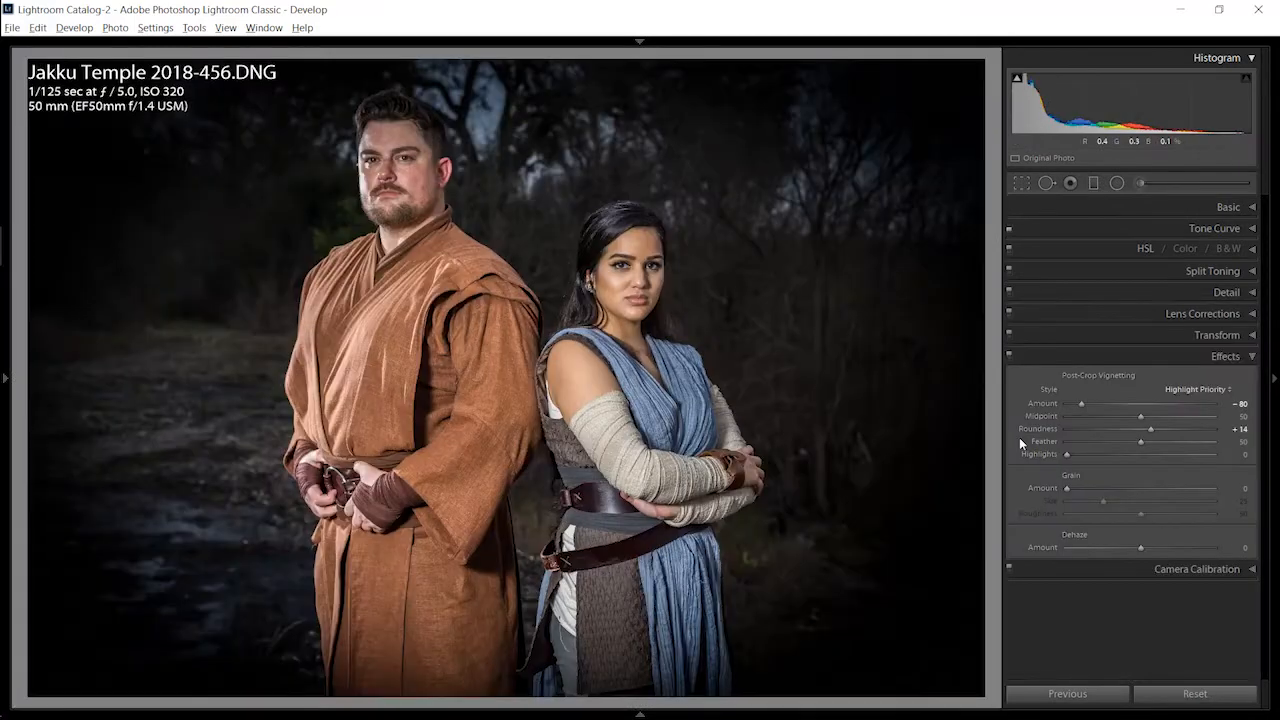
# Step: Set Split Toning to highlight saturation 40, shadow hue 228 and shadow saturation 43
pyautogui.click(1171, 288)
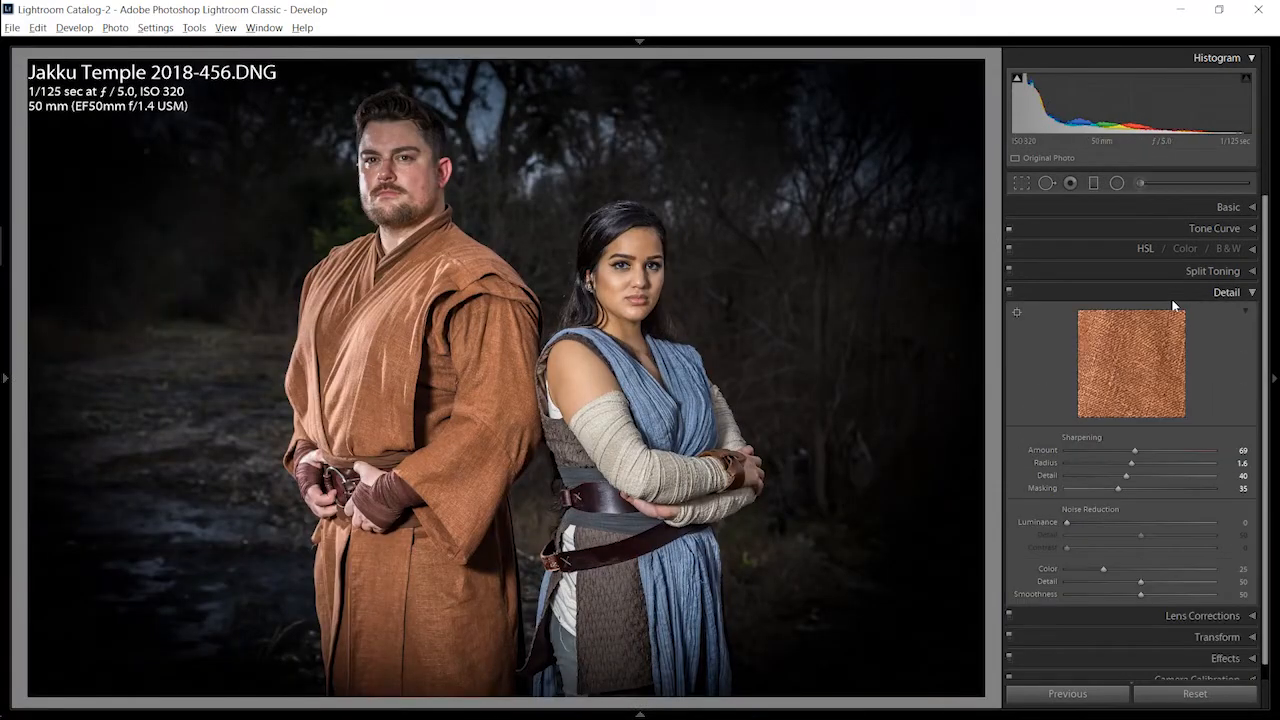
pyautogui.click(1141, 248)
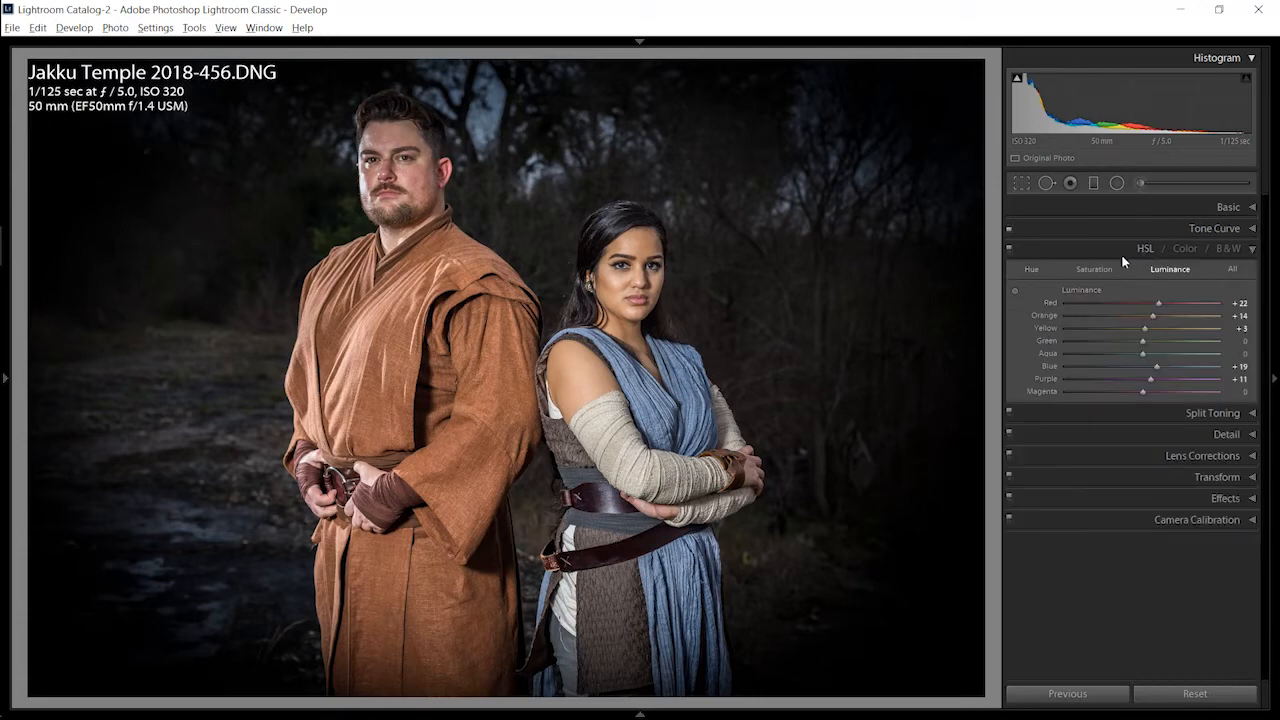
pyautogui.click(1149, 414)
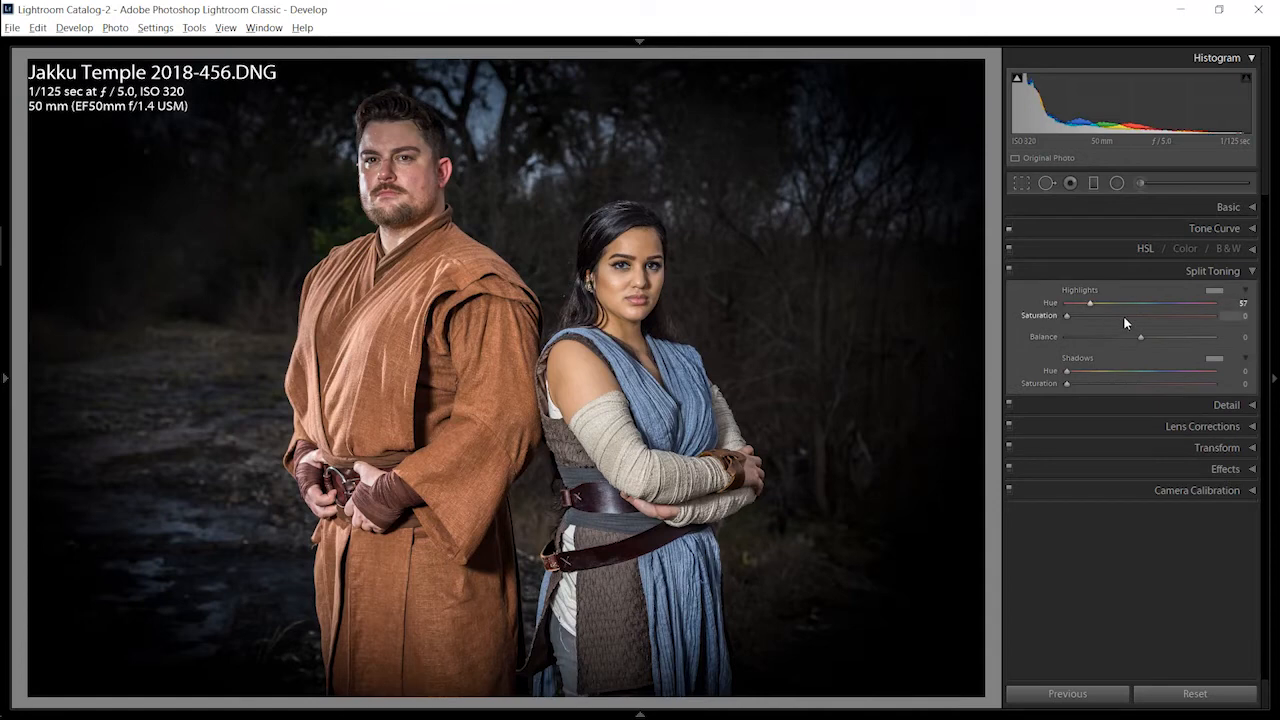
pyautogui.moveTo(1123, 315); pyautogui.dragTo(1146, 318)
pyautogui.click(1129, 382)
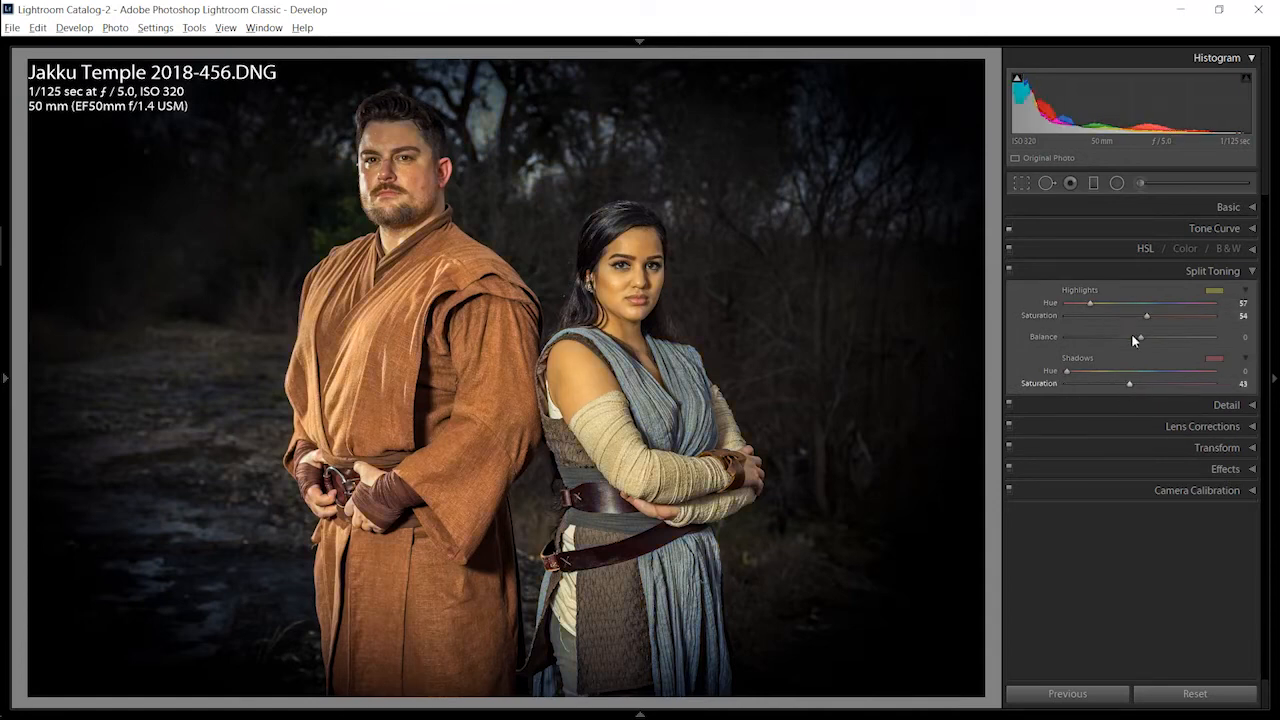
pyautogui.click(1125, 316)
pyautogui.moveTo(1149, 374); pyautogui.dragTo(1160, 372)
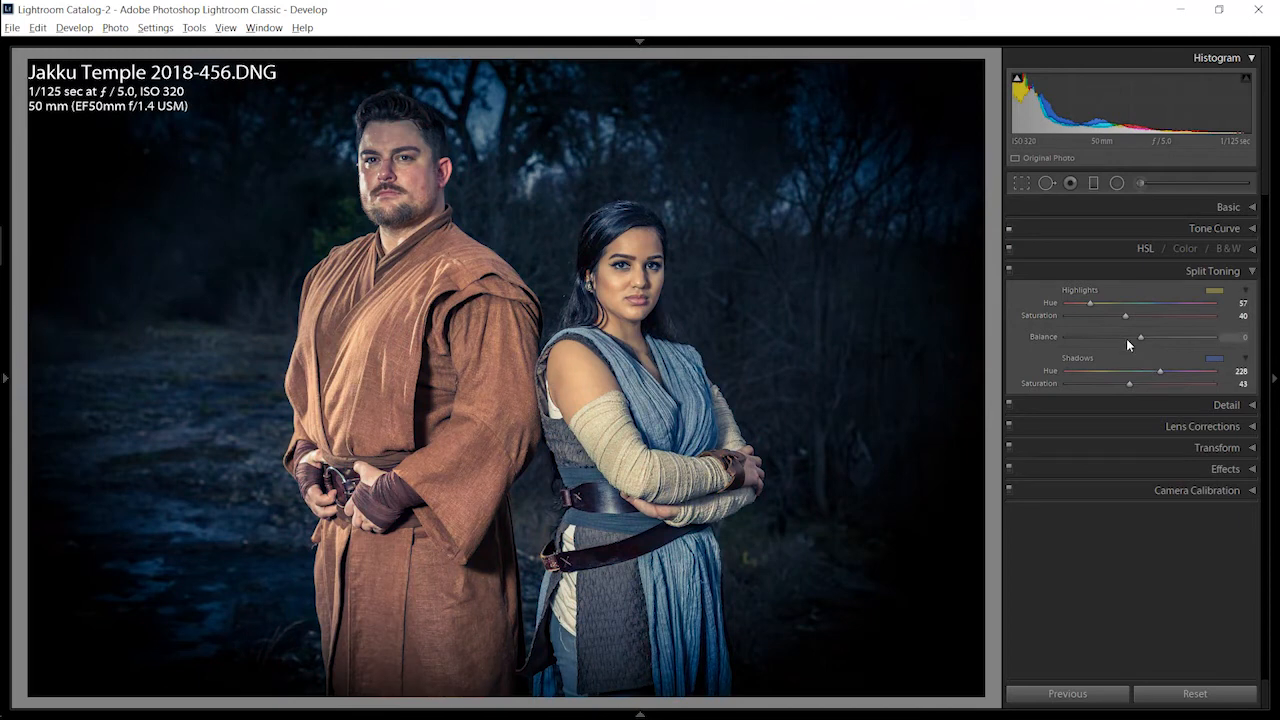
# Step: Compare Split Toning balance settings across the range and set Balance to +70
pyautogui.moveTo(1091, 345)
pyautogui.mouseDown()
pyautogui.moveTo(1075, 342)
pyautogui.moveTo(1234, 340)
pyautogui.moveTo(1066, 345)
pyautogui.moveTo(1248, 340)
pyautogui.moveTo(1088, 340)
pyautogui.mouseUp()
pyautogui.moveTo(1178, 342); pyautogui.dragTo(1186, 344)
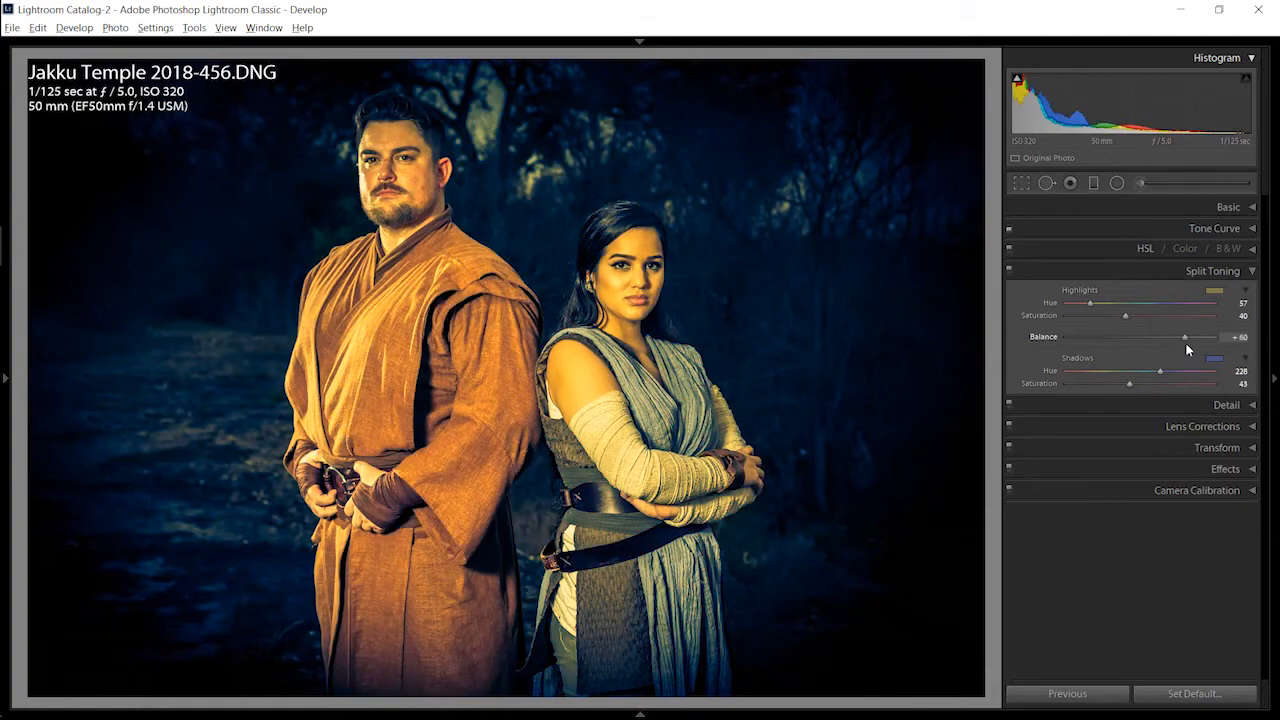
pyautogui.click(1165, 340)
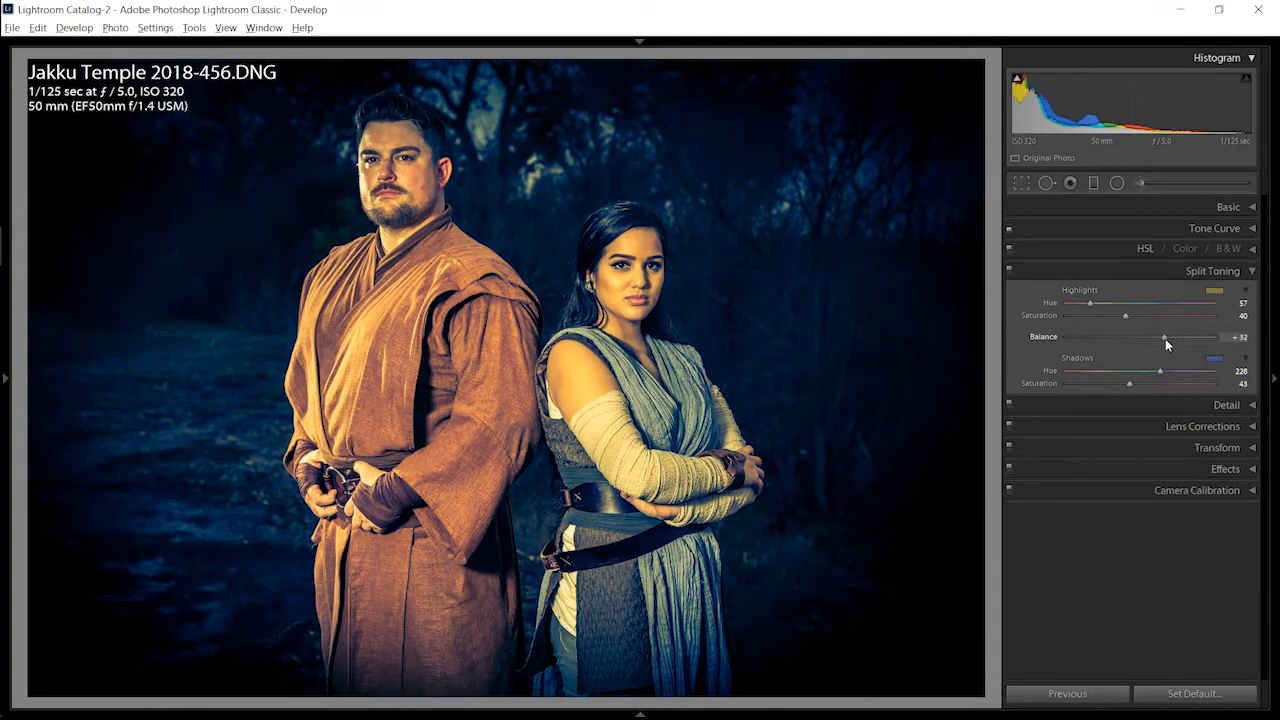
pyautogui.moveTo(1176, 344); pyautogui.dragTo(1225, 341)
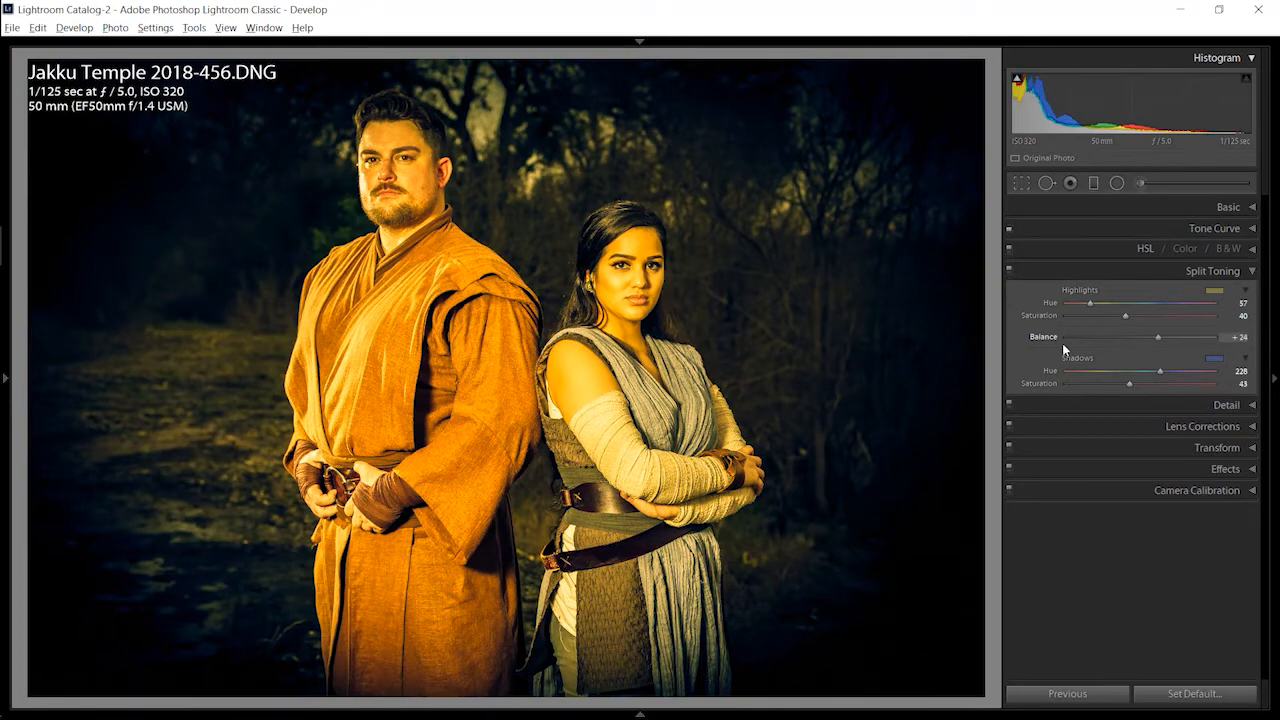
pyautogui.click(1060, 343)
pyautogui.click(1220, 340)
pyautogui.moveTo(1189, 342)
pyautogui.mouseDown()
pyautogui.moveTo(1167, 344)
pyautogui.moveTo(1193, 342)
pyautogui.mouseUp()
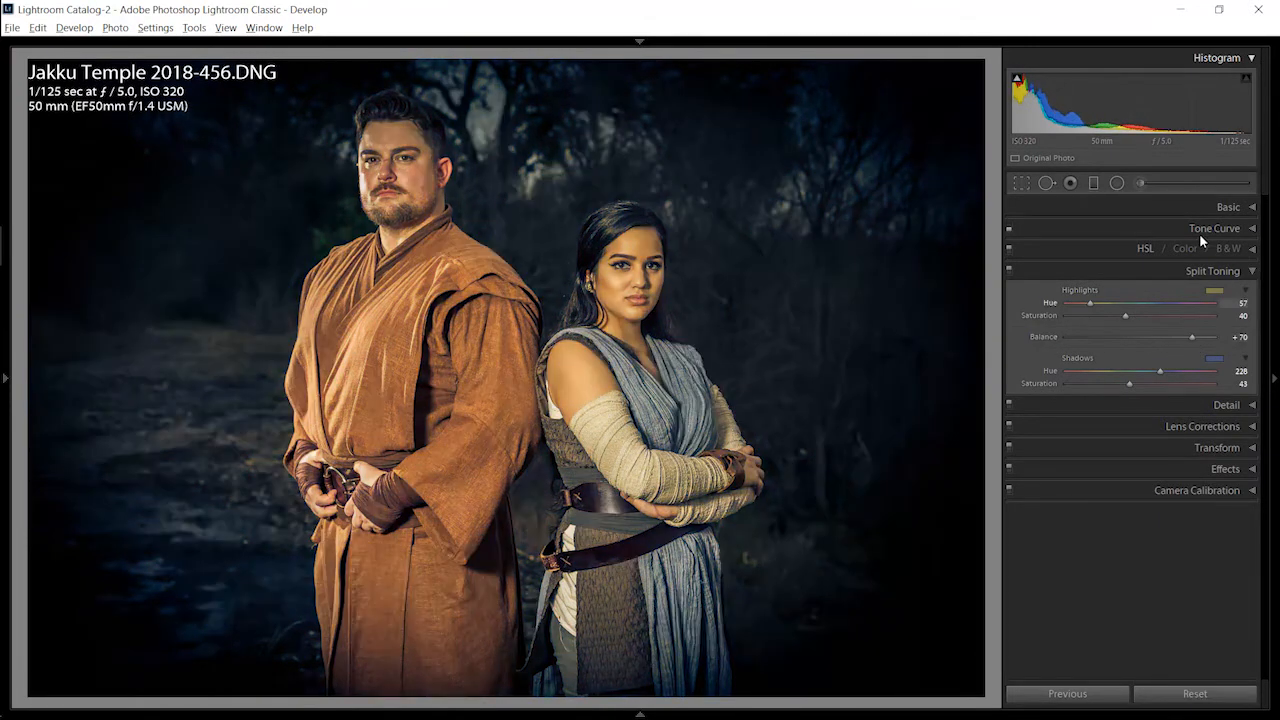
# Step: Enable the custom Tone Curve and raise its upper midtones slightly
pyautogui.click(1205, 228)
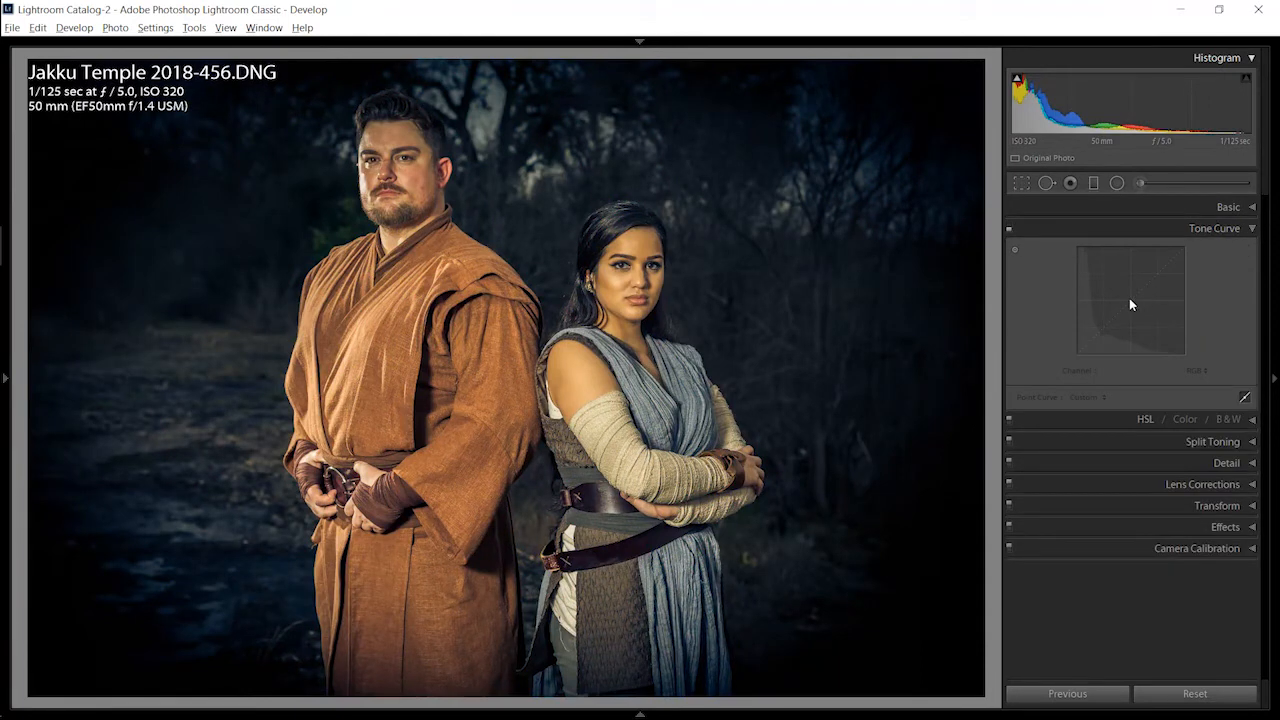
pyautogui.click(1010, 228)
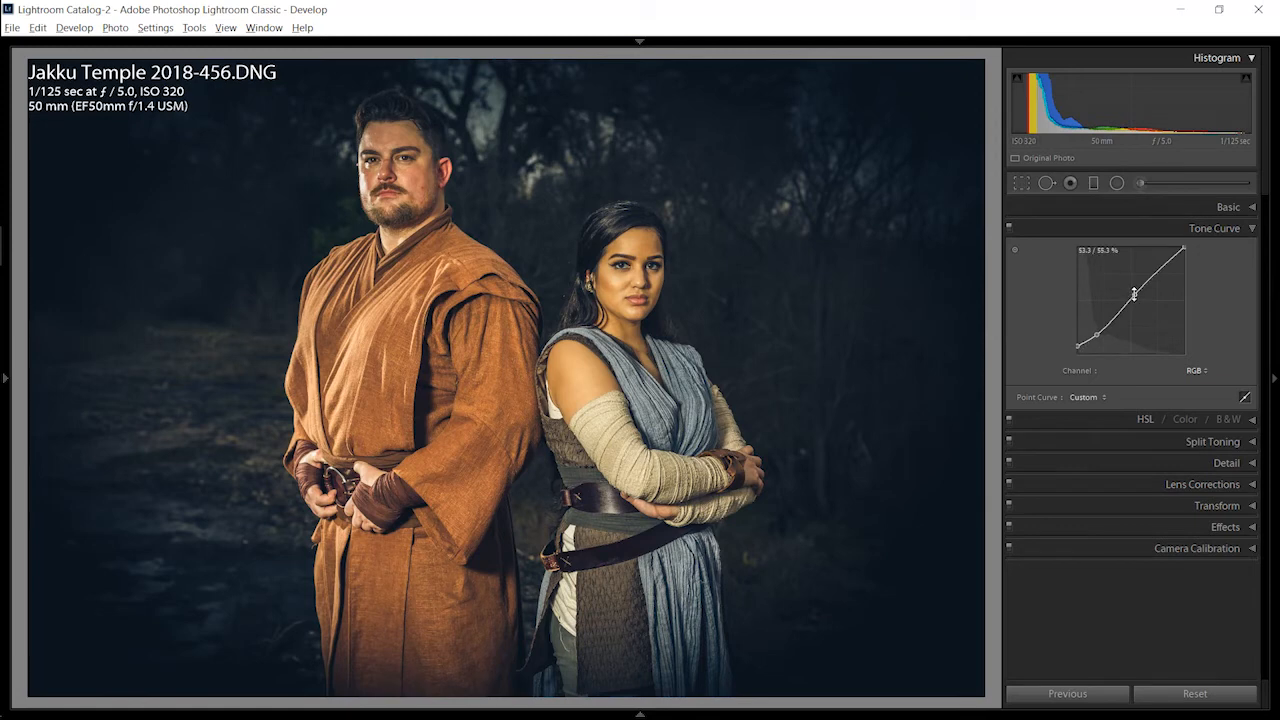
pyautogui.moveTo(1134, 293)
pyautogui.mouseDown()
pyautogui.moveTo(1124, 233)
pyautogui.moveTo(1137, 338)
pyautogui.moveTo(1140, 273)
pyautogui.moveTo(1140, 303)
pyautogui.moveTo(1125, 248)
pyautogui.moveTo(1143, 285)
pyautogui.mouseUp()
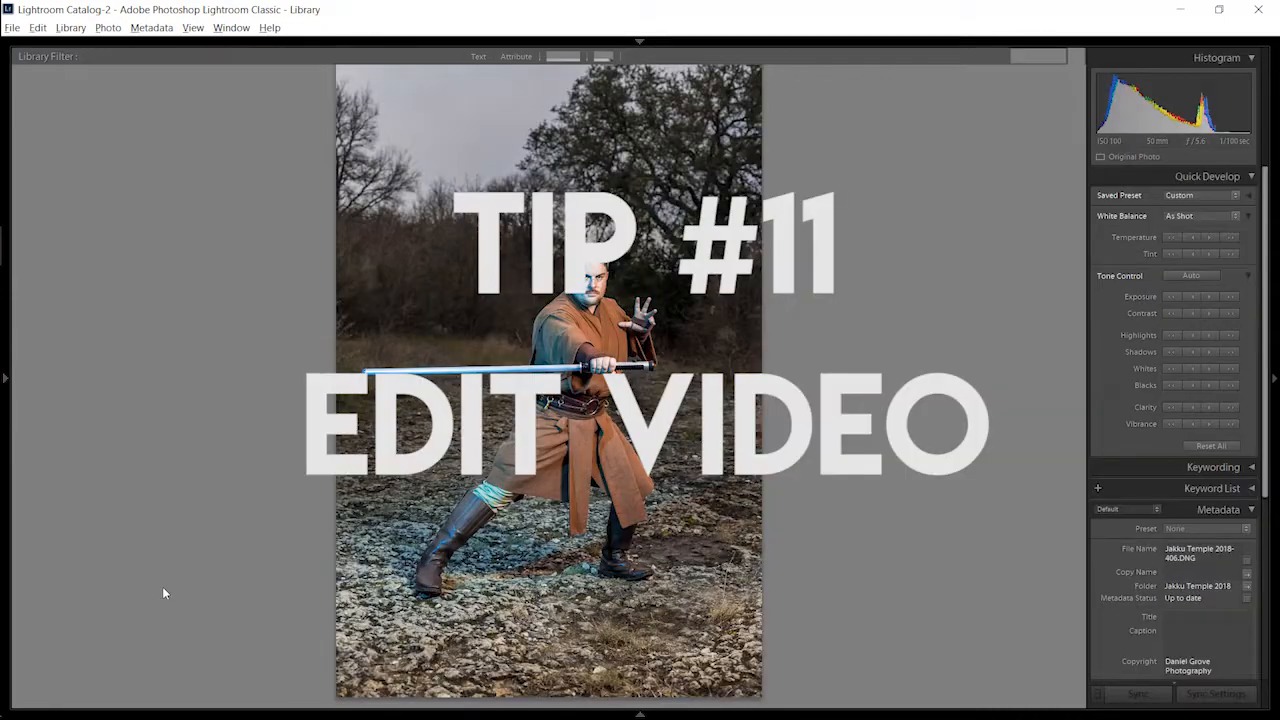
# Step: Increase exposure and temperature on the Jakku Temple 2018 BTS footage-418.MTS video in the Library and replay the clip
pyautogui.press('g')
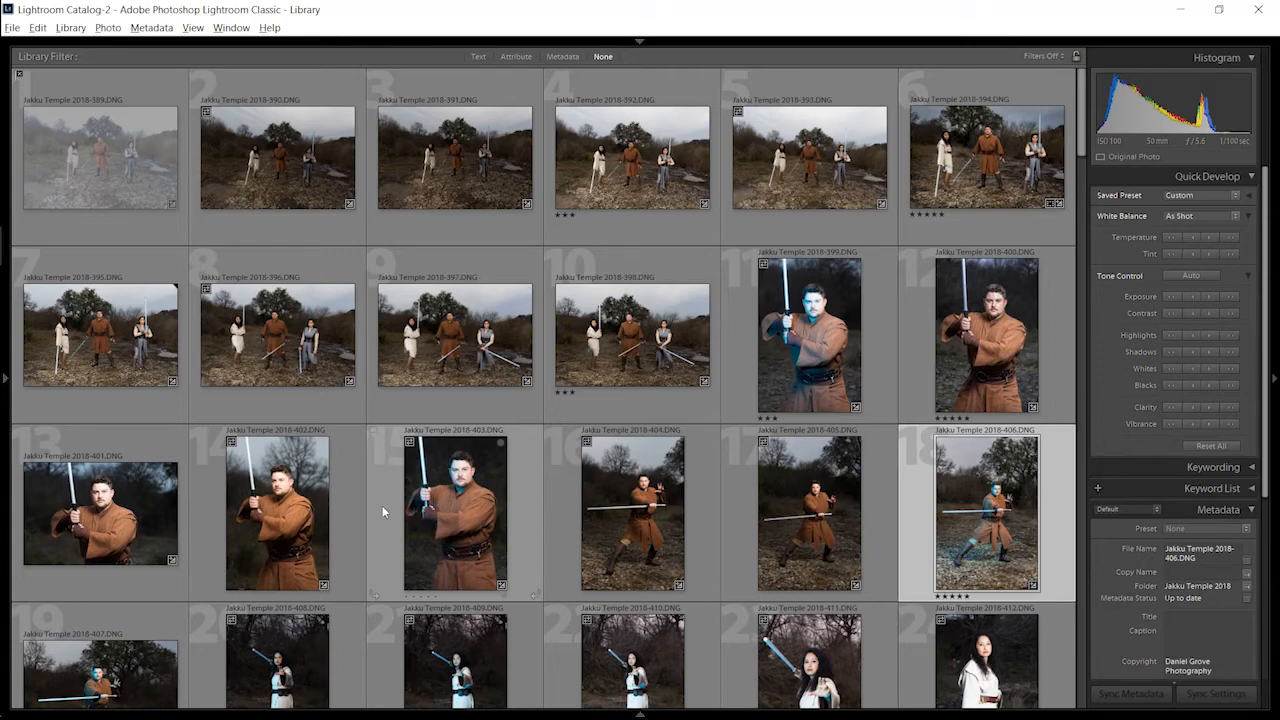
pyautogui.click(382, 505)
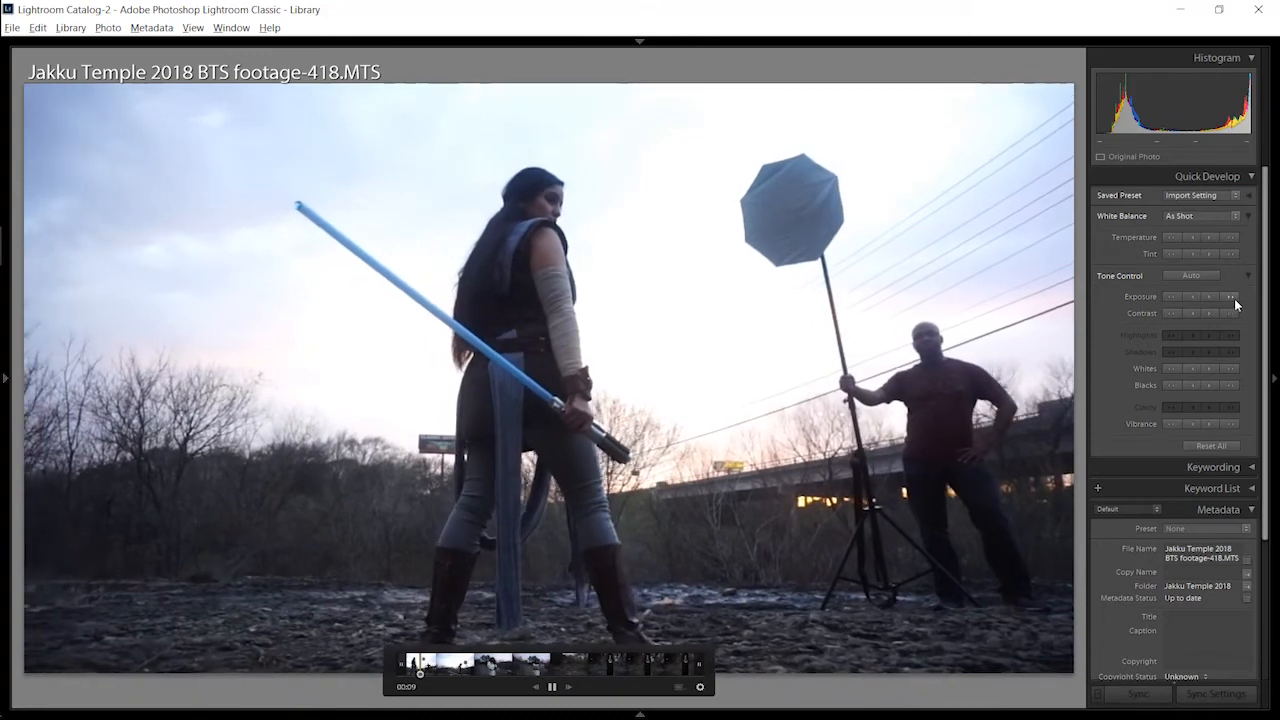
pyautogui.click(1234, 298)
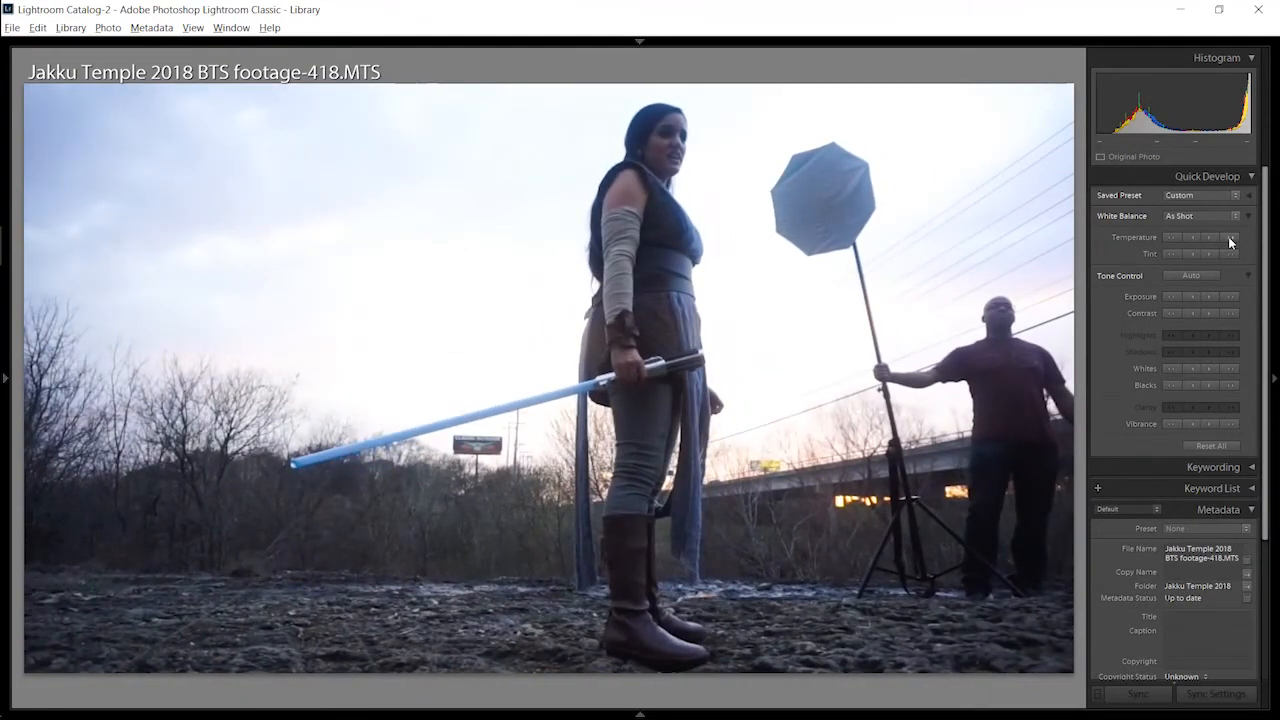
pyautogui.click(1228, 236)
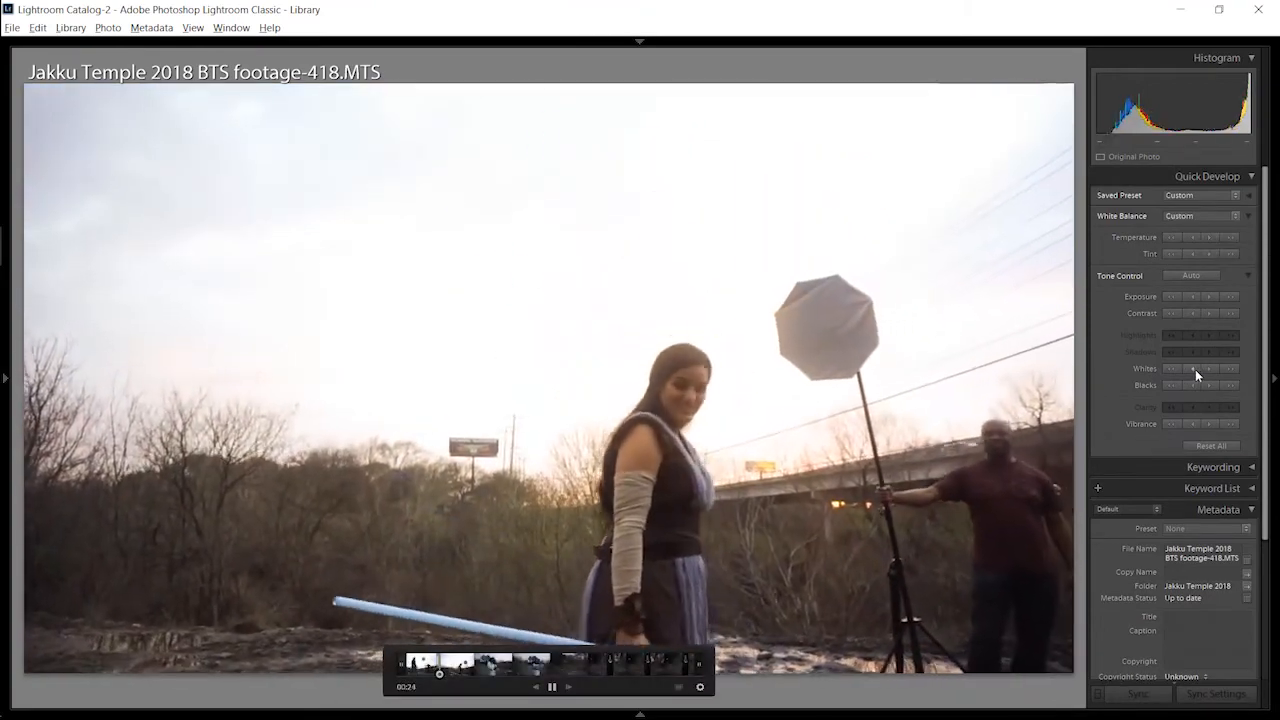
pyautogui.click(418, 671)
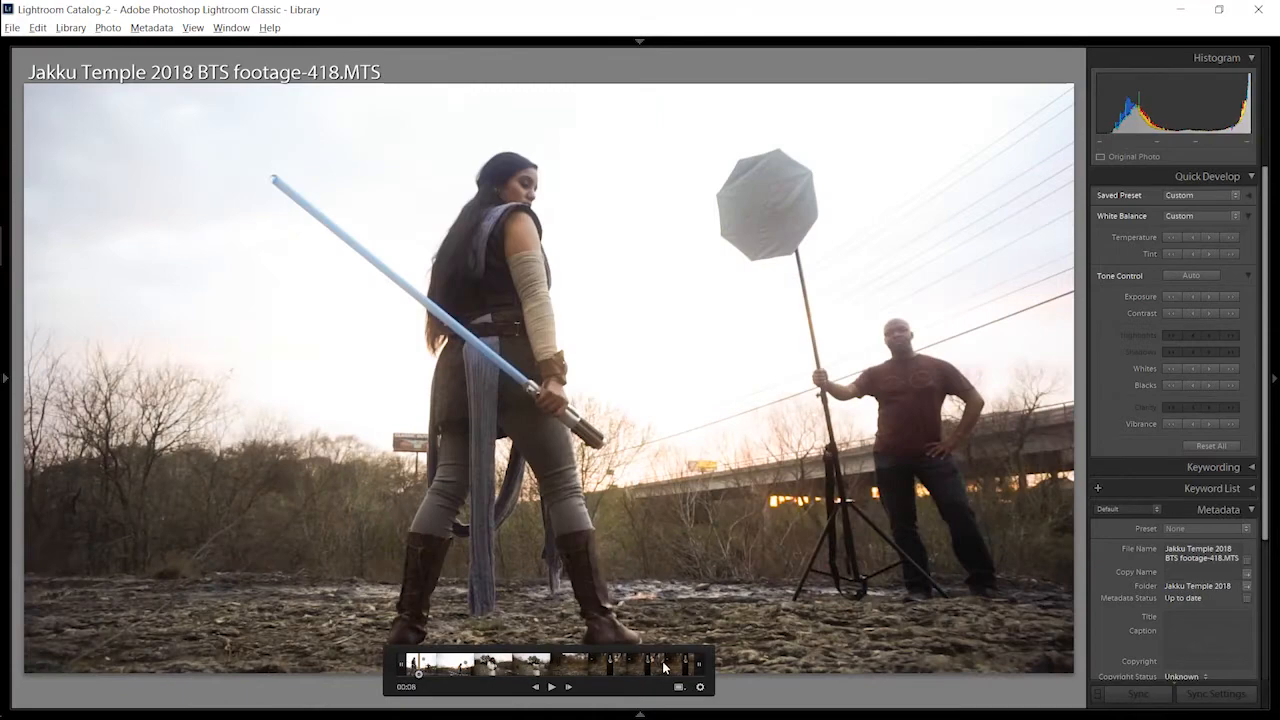
pyautogui.press('space')
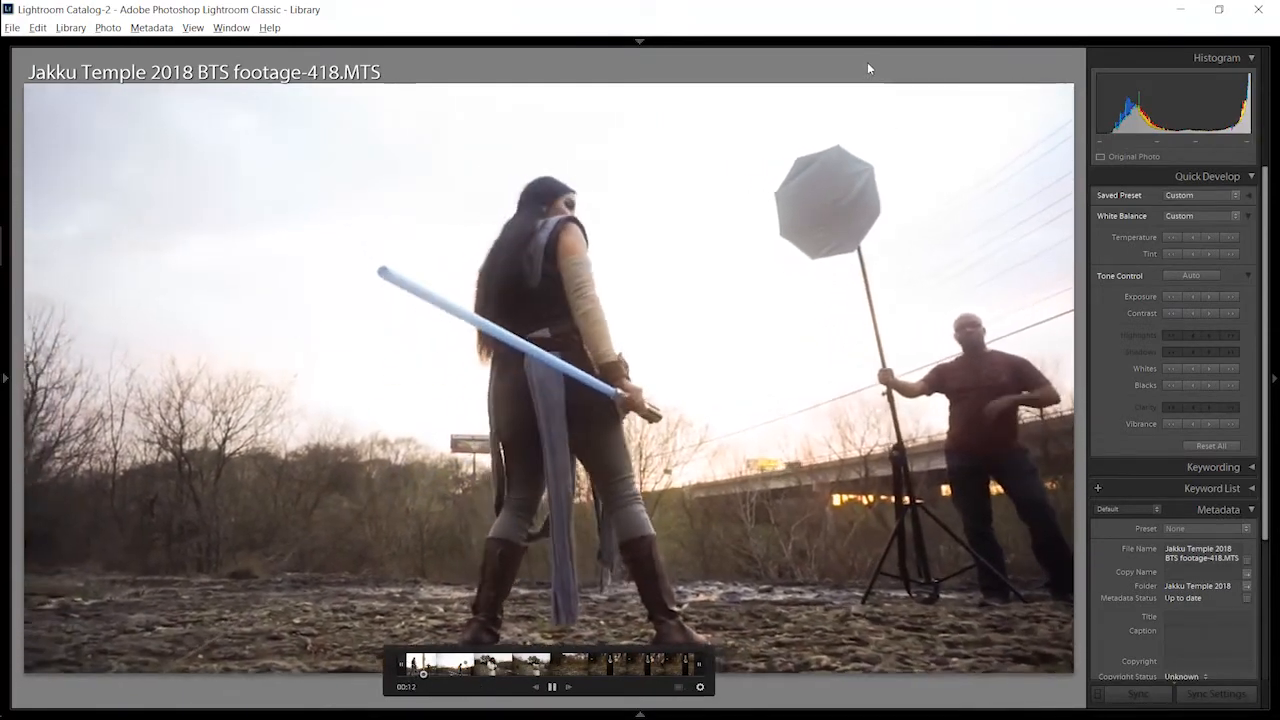
# Step: Try opening the video in the Develop module and return to its Library playback view
pyautogui.press('d')
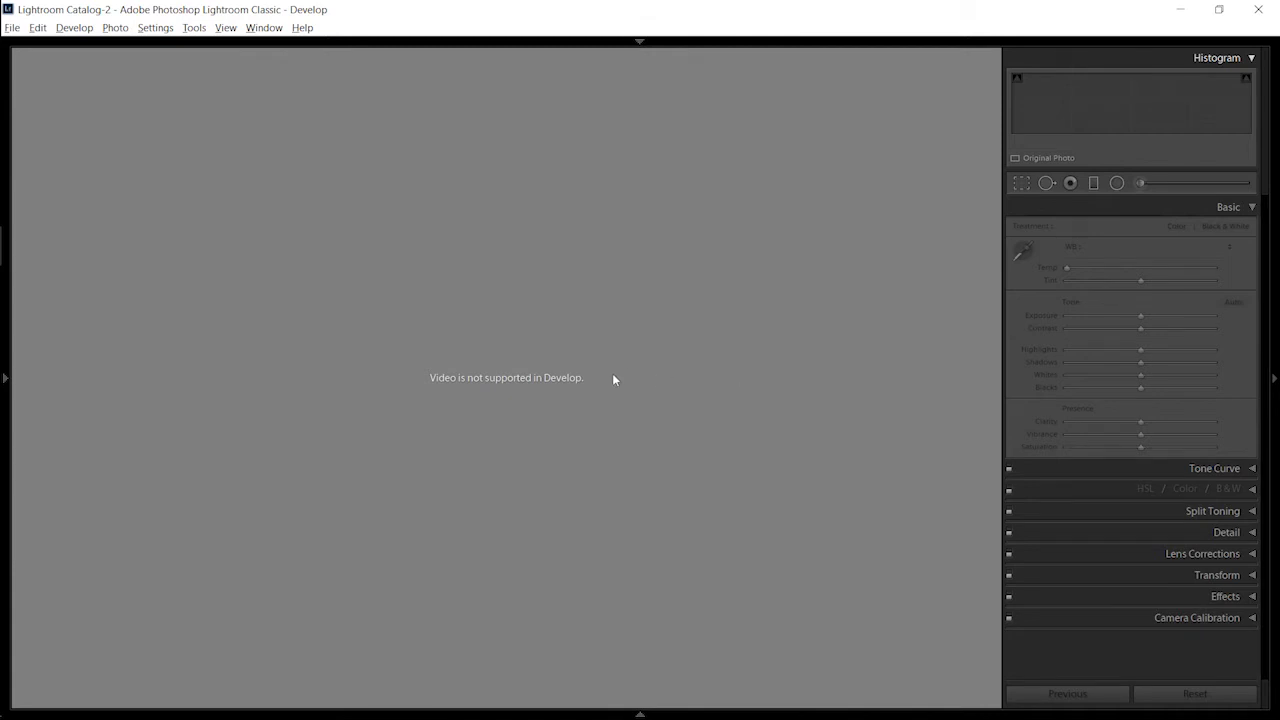
pyautogui.press('g')
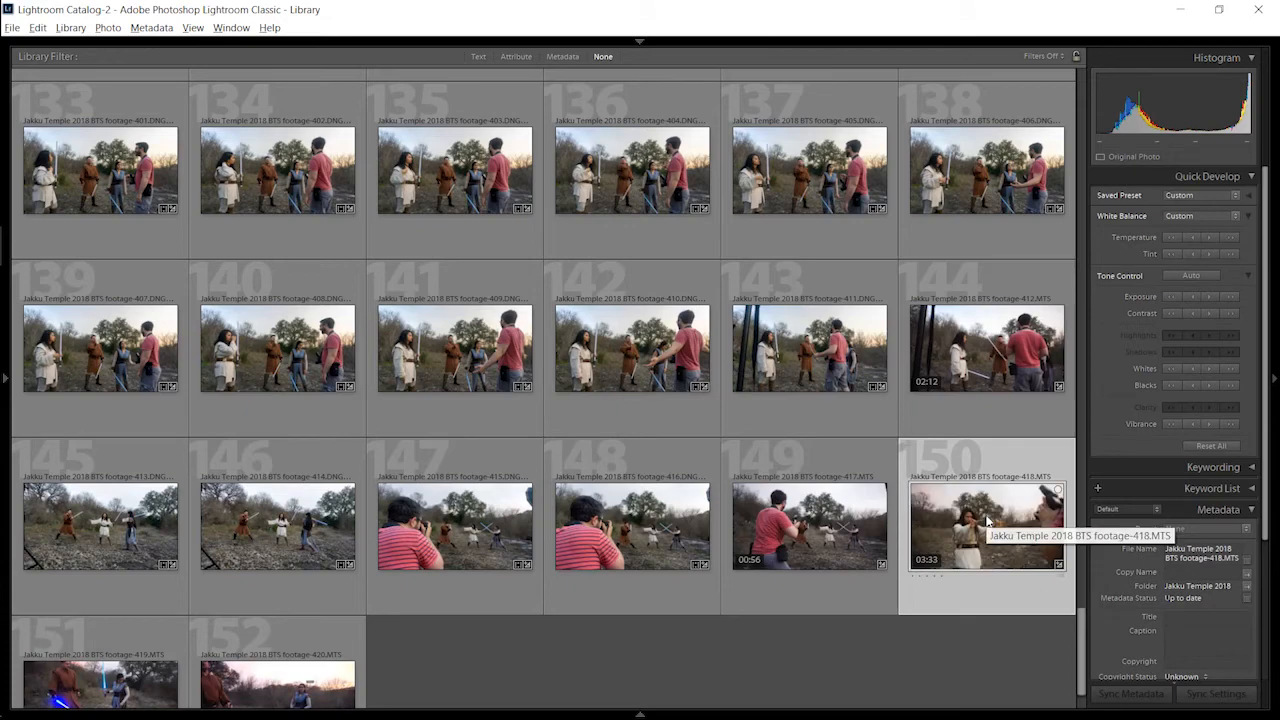
pyautogui.doubleClick(987, 520)
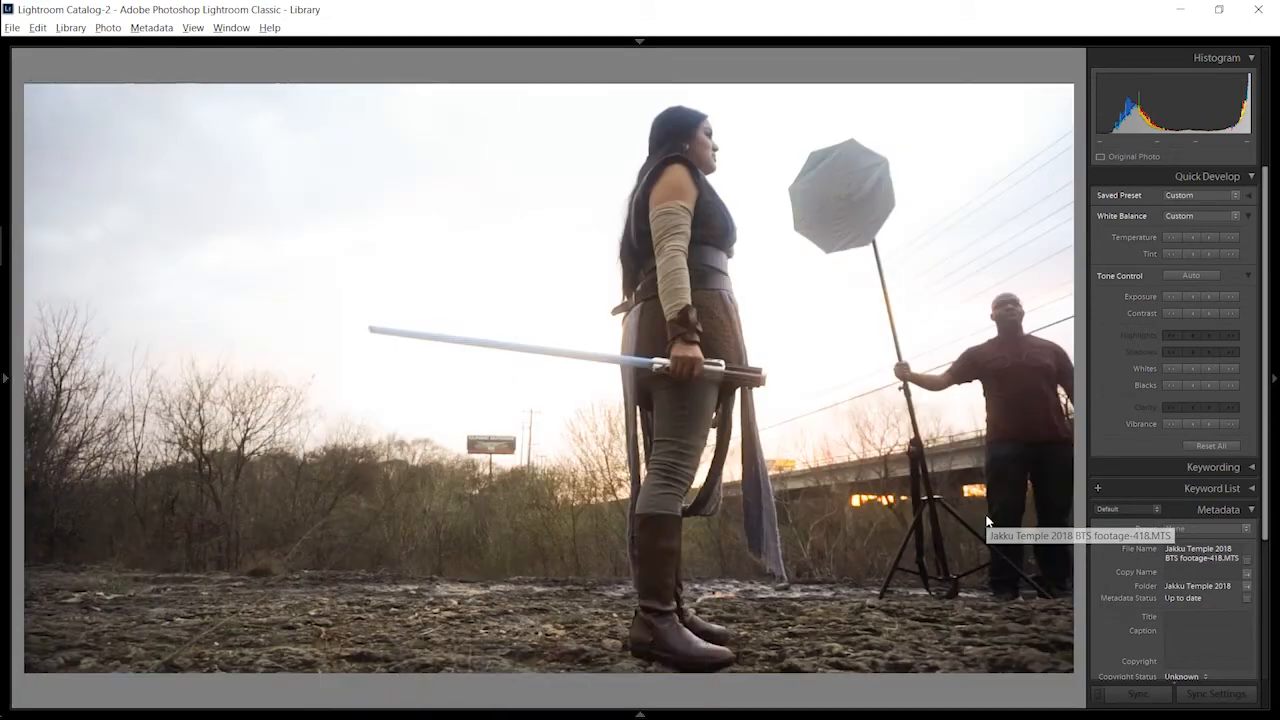
# Step: Apply the Split Tone 1 preset to the video, suppress the unsupported-settings notice for future use, and play the clip
pyautogui.click(1190, 199)
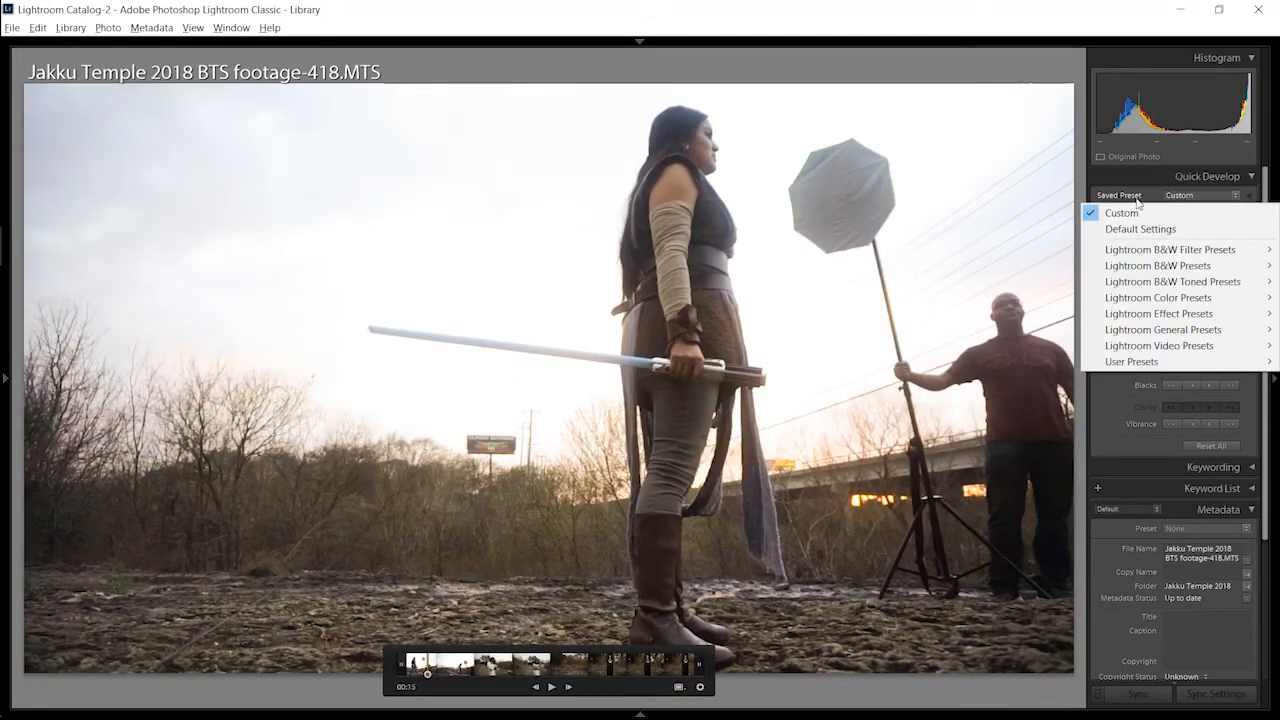
pyautogui.moveTo(1135, 258)
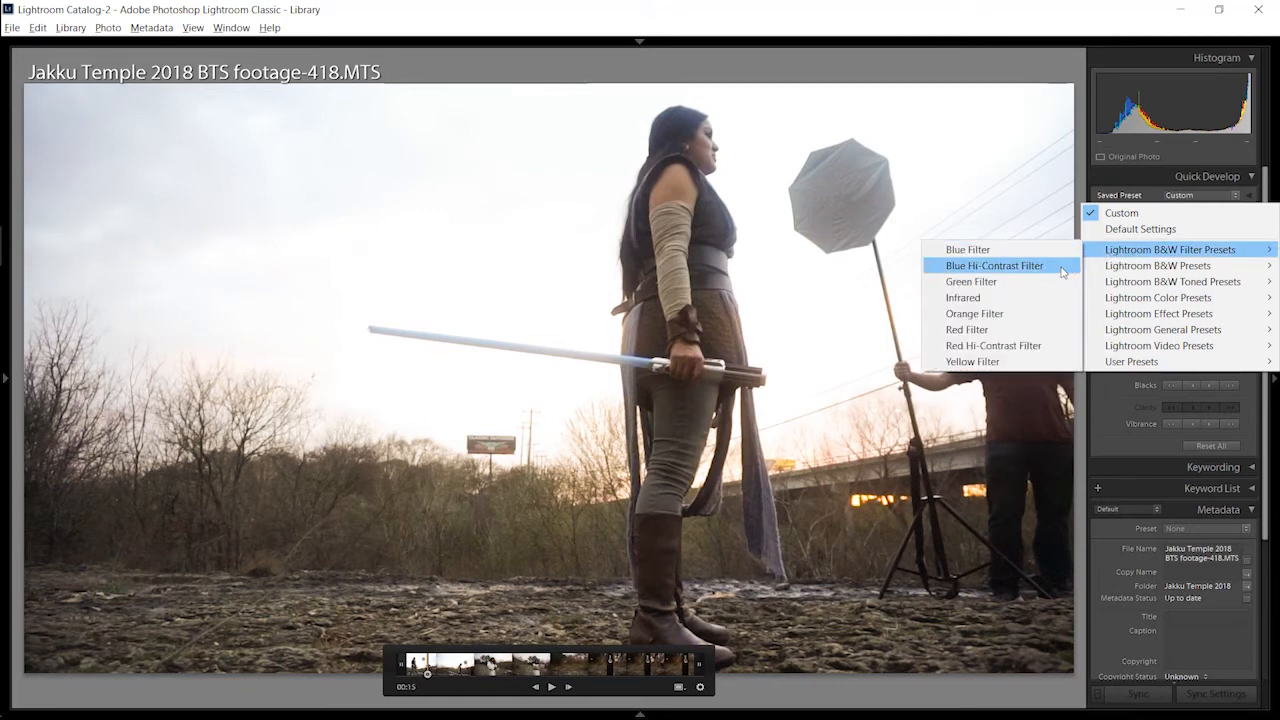
pyautogui.moveTo(1126, 284)
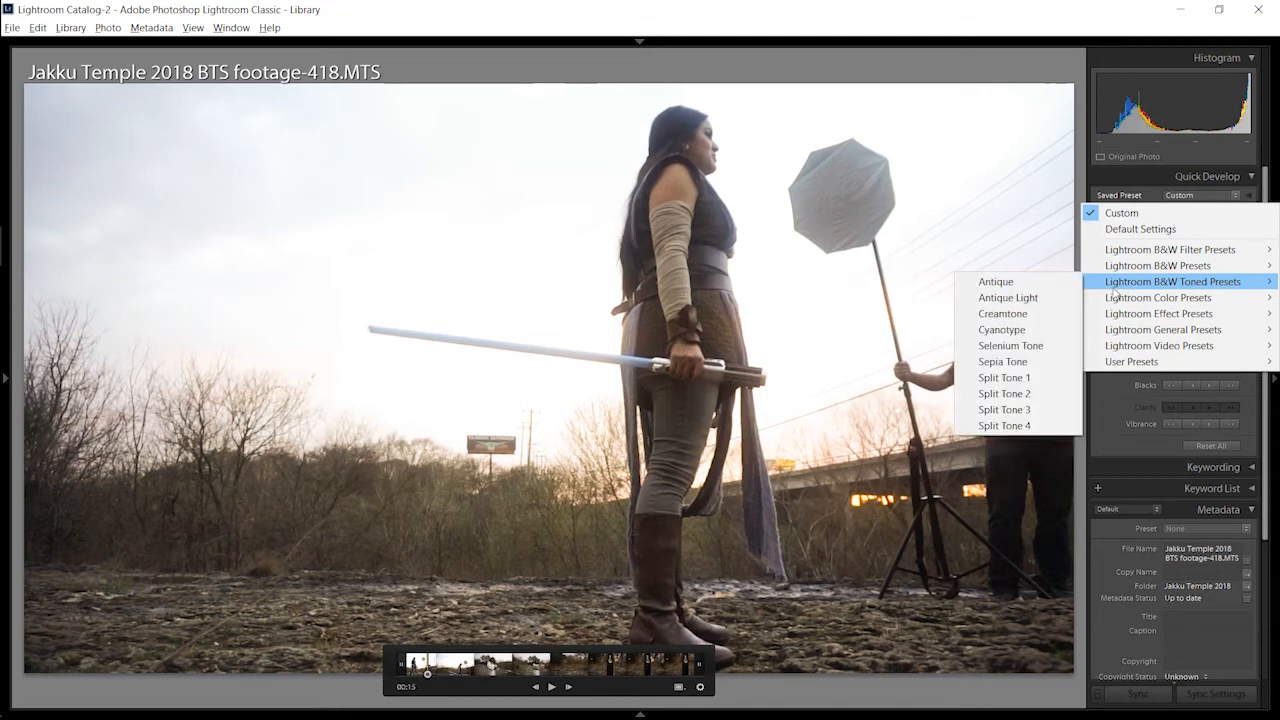
pyautogui.click(1020, 380)
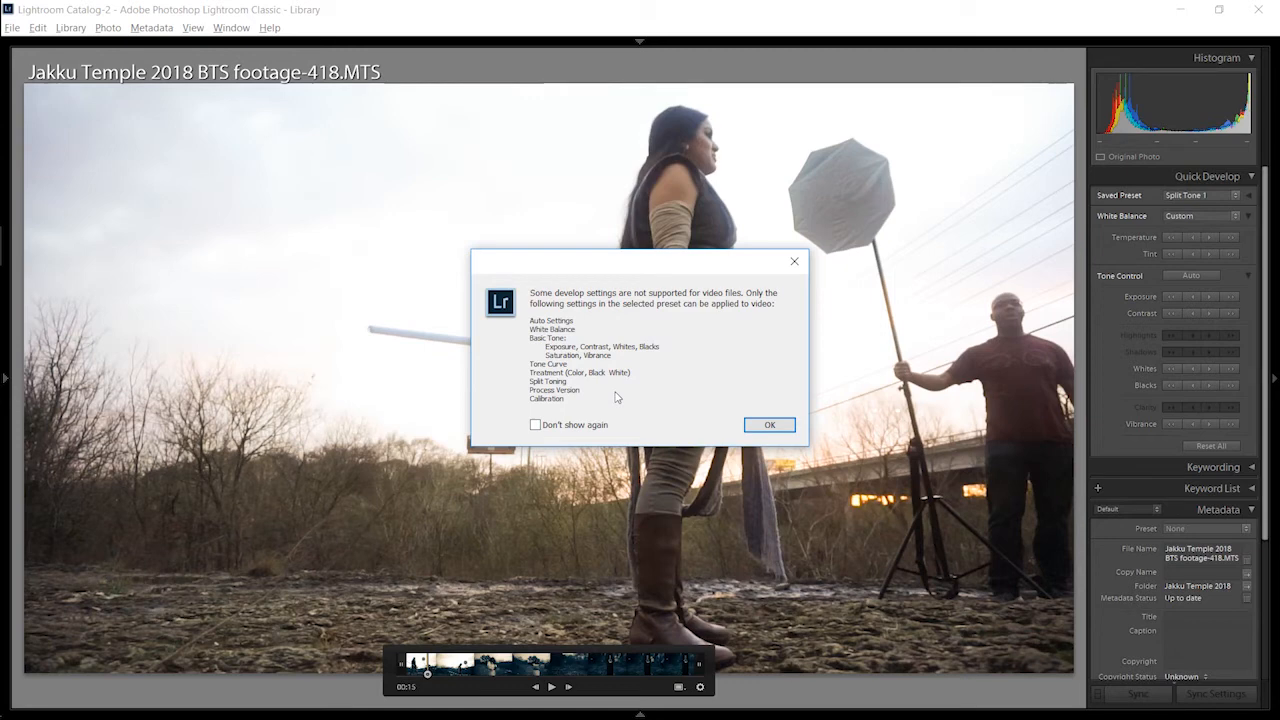
pyautogui.click(536, 425)
pyautogui.click(773, 425)
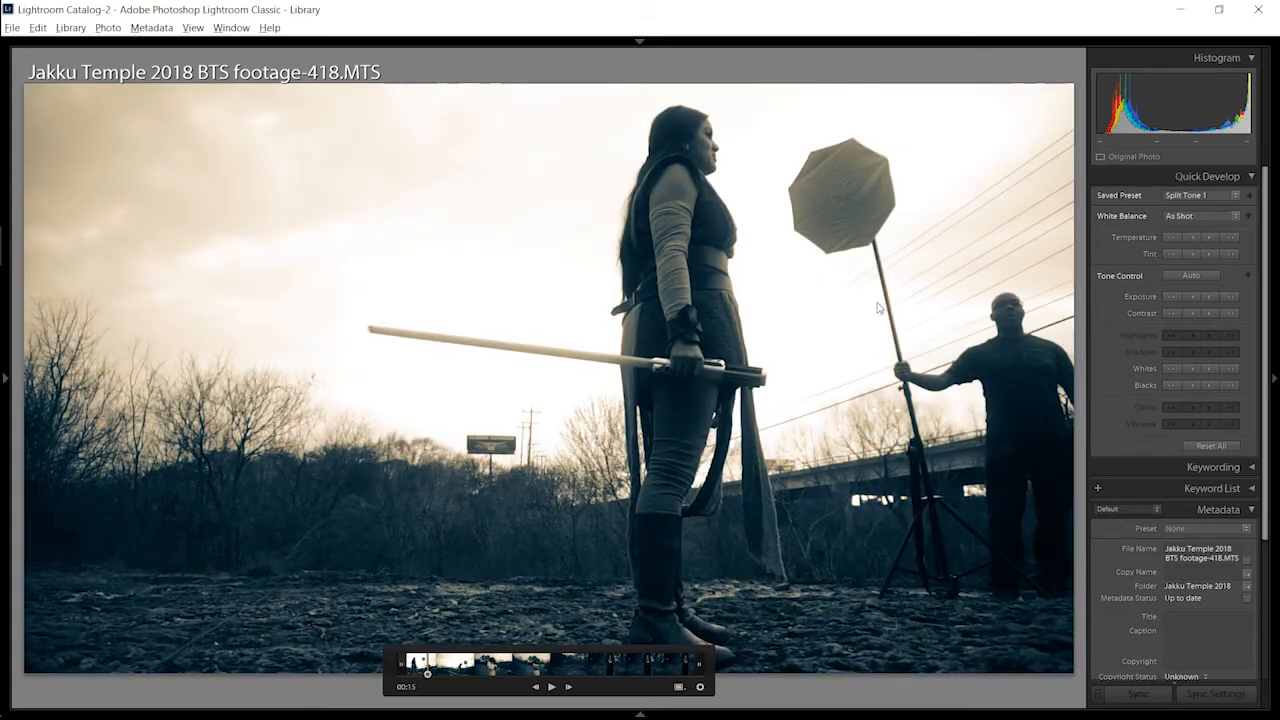
pyautogui.press('g')
pyautogui.press('space')
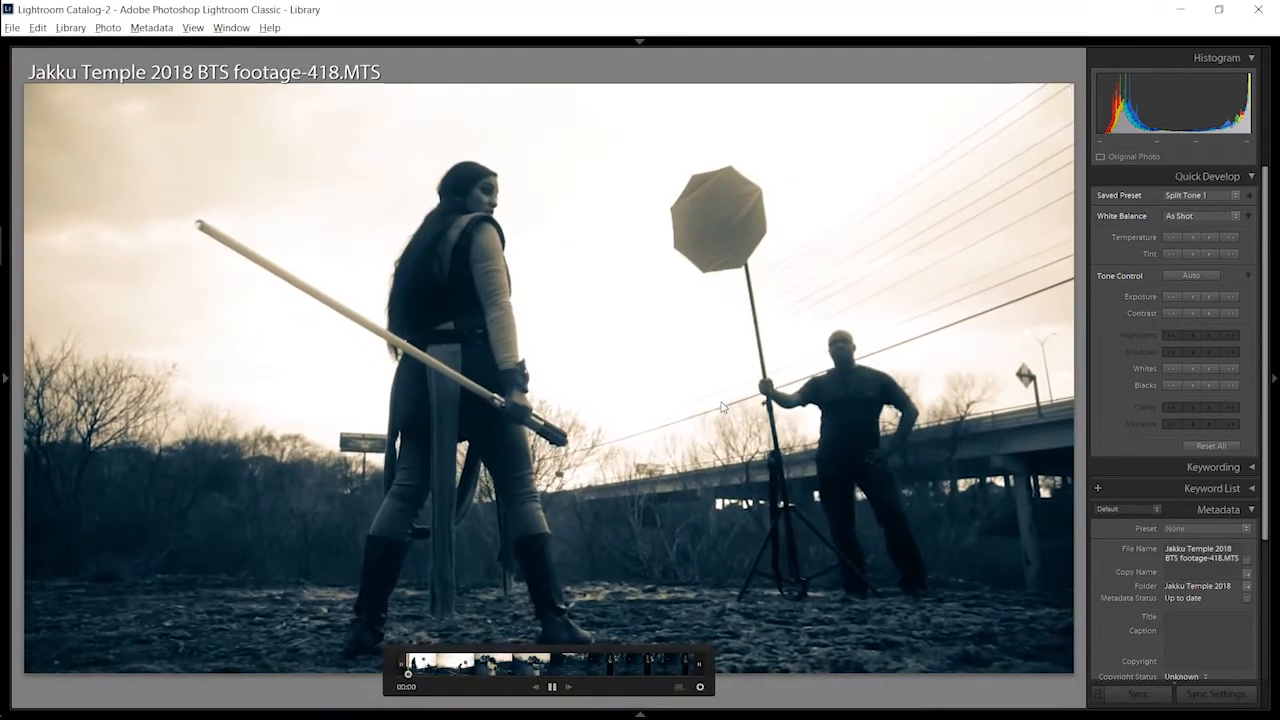
# Step: Apply the B&W Contrast Low preset to the same video and play it back
pyautogui.click(1205, 197)
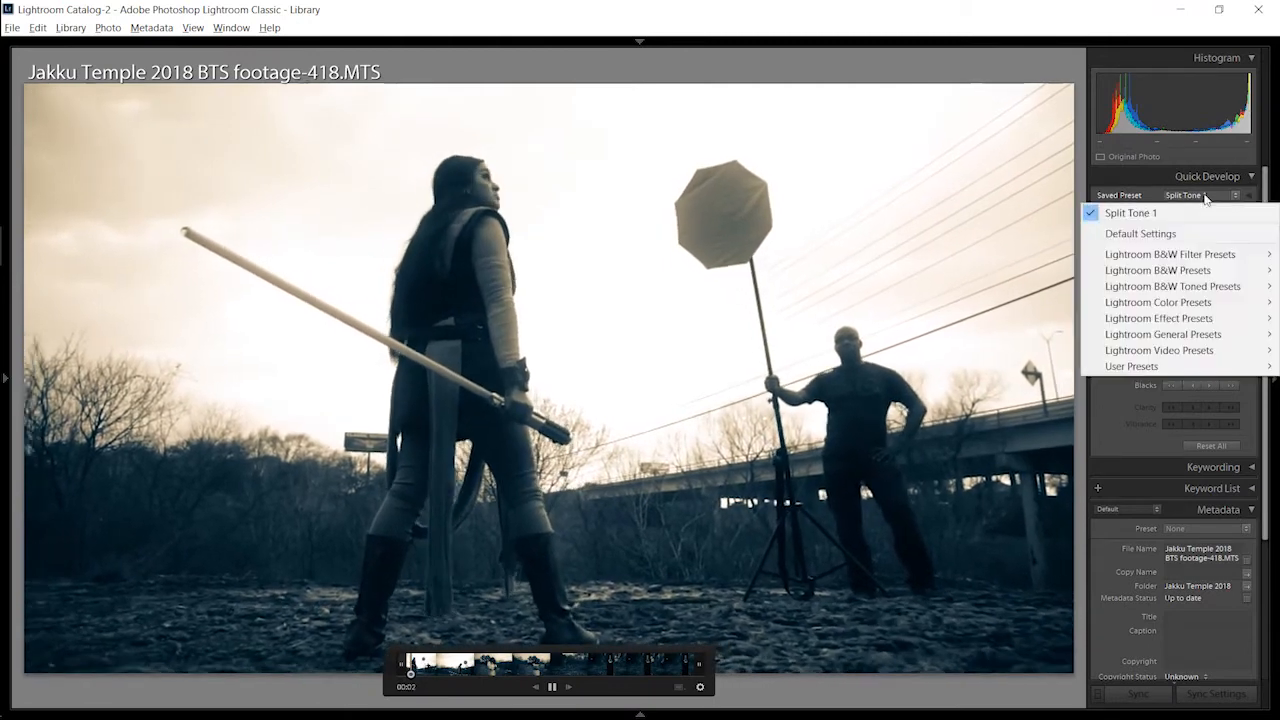
pyautogui.moveTo(1153, 270)
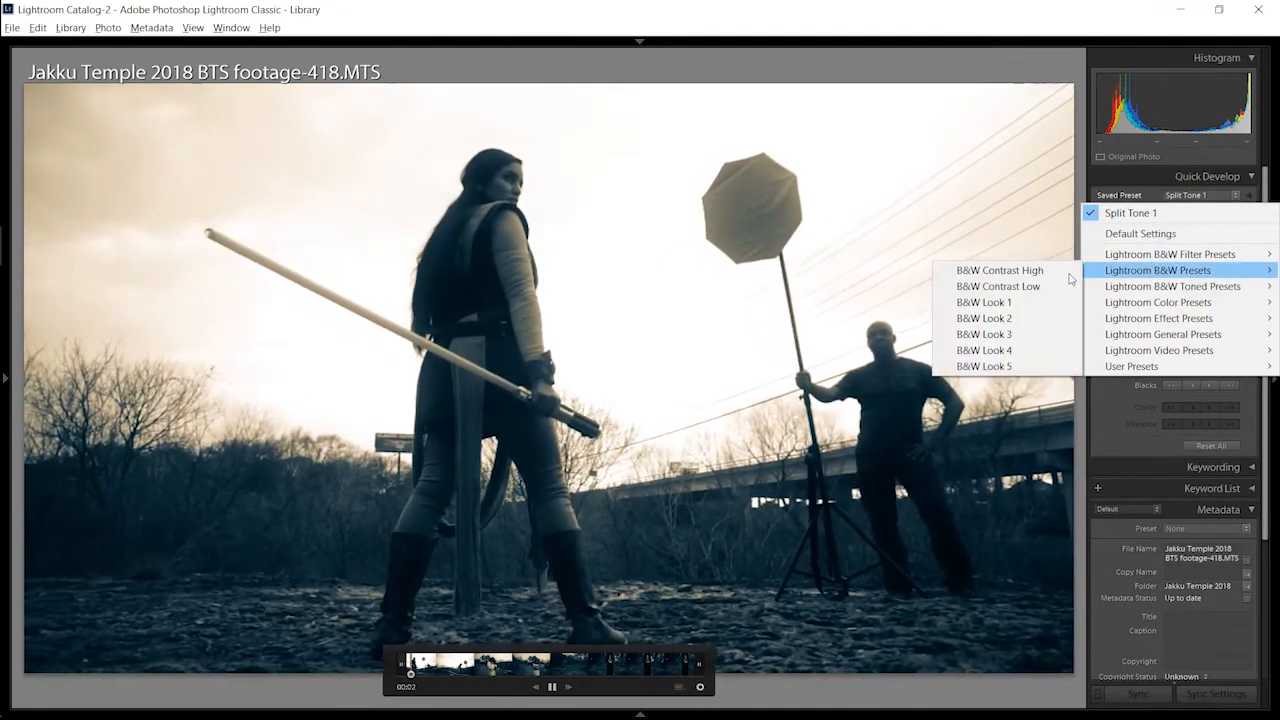
pyautogui.click(1000, 286)
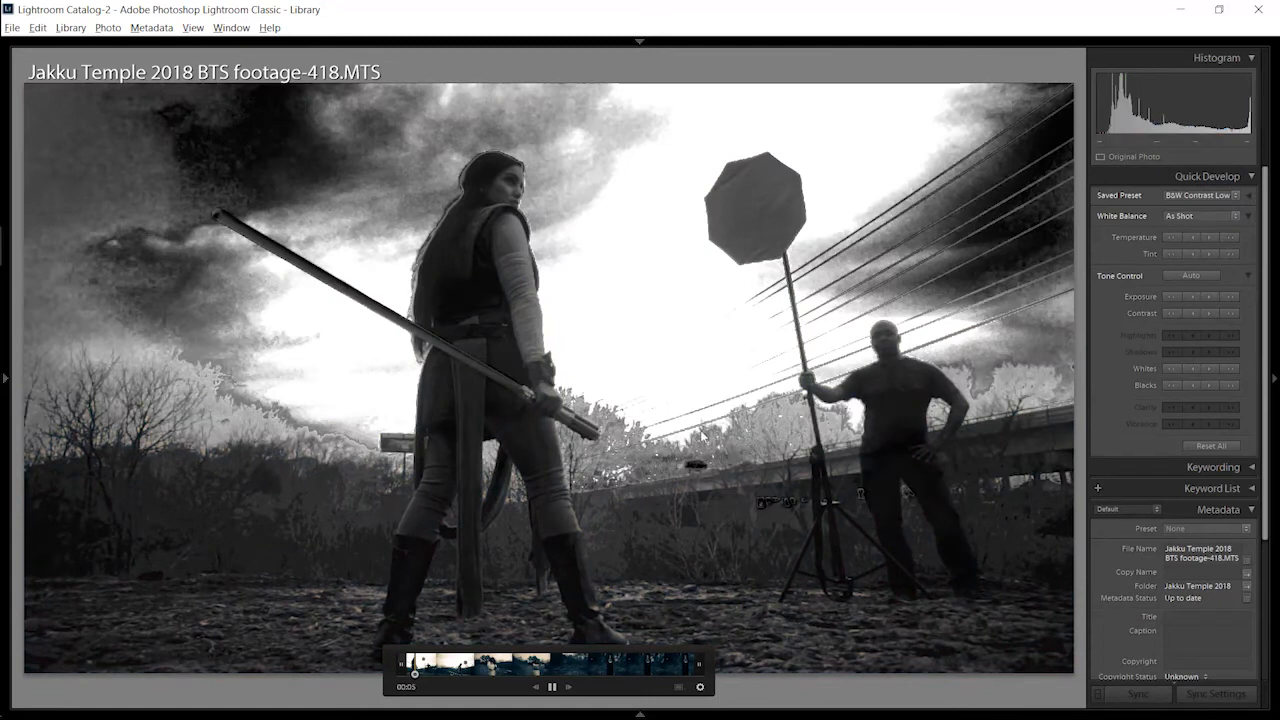
pyautogui.press('space')
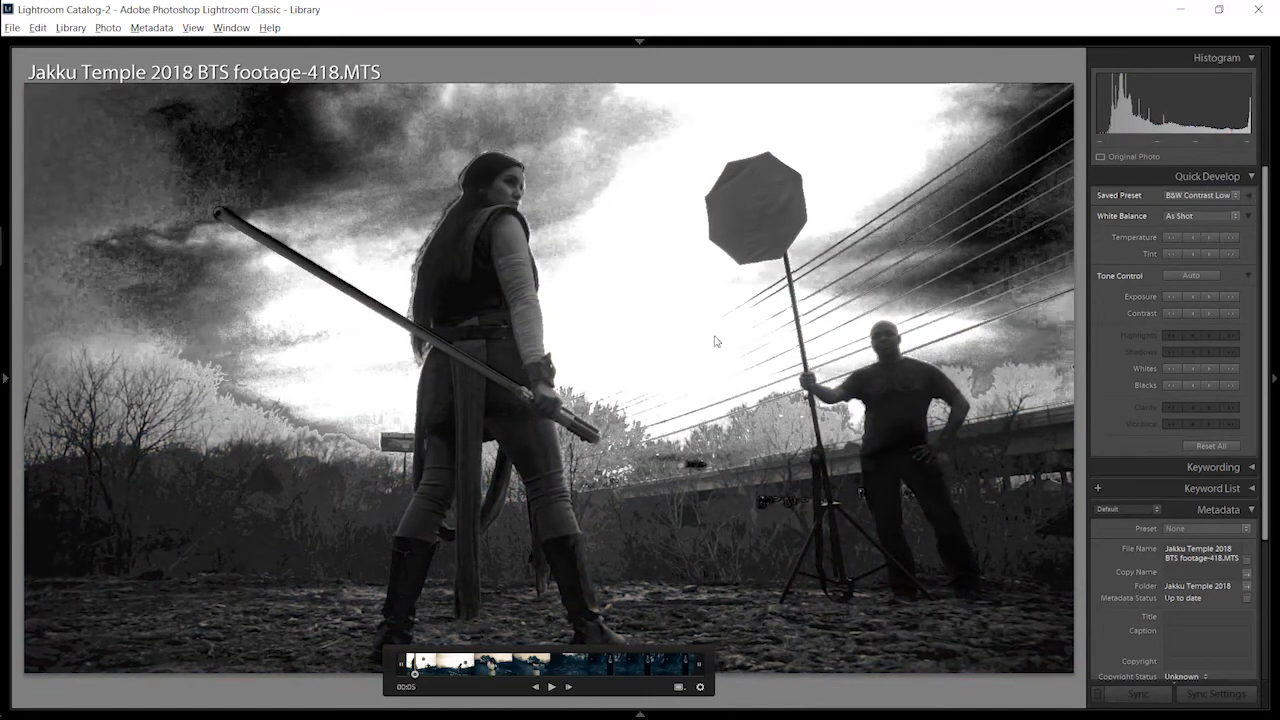
pyautogui.click(551, 687)
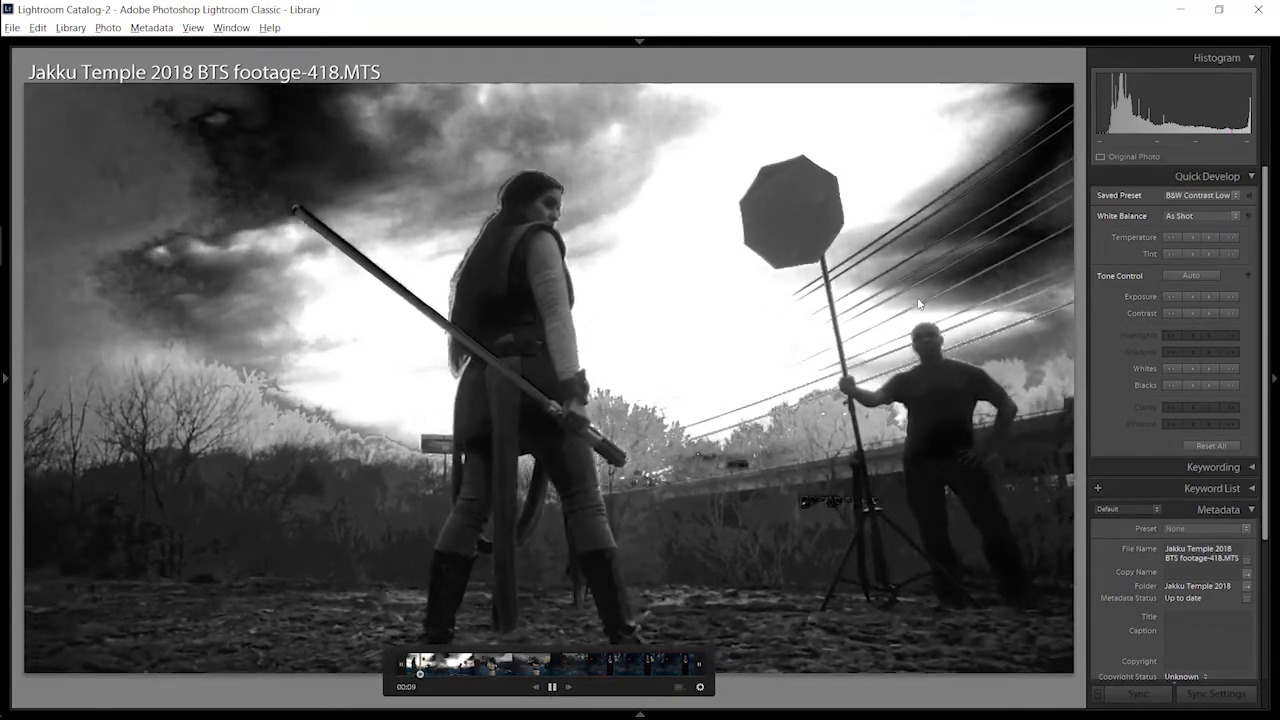
# Step: Apply the Selenium Tone preset to the Jakku Temple 2018 BTS footage-419.MTS video
pyautogui.click(1197, 195)
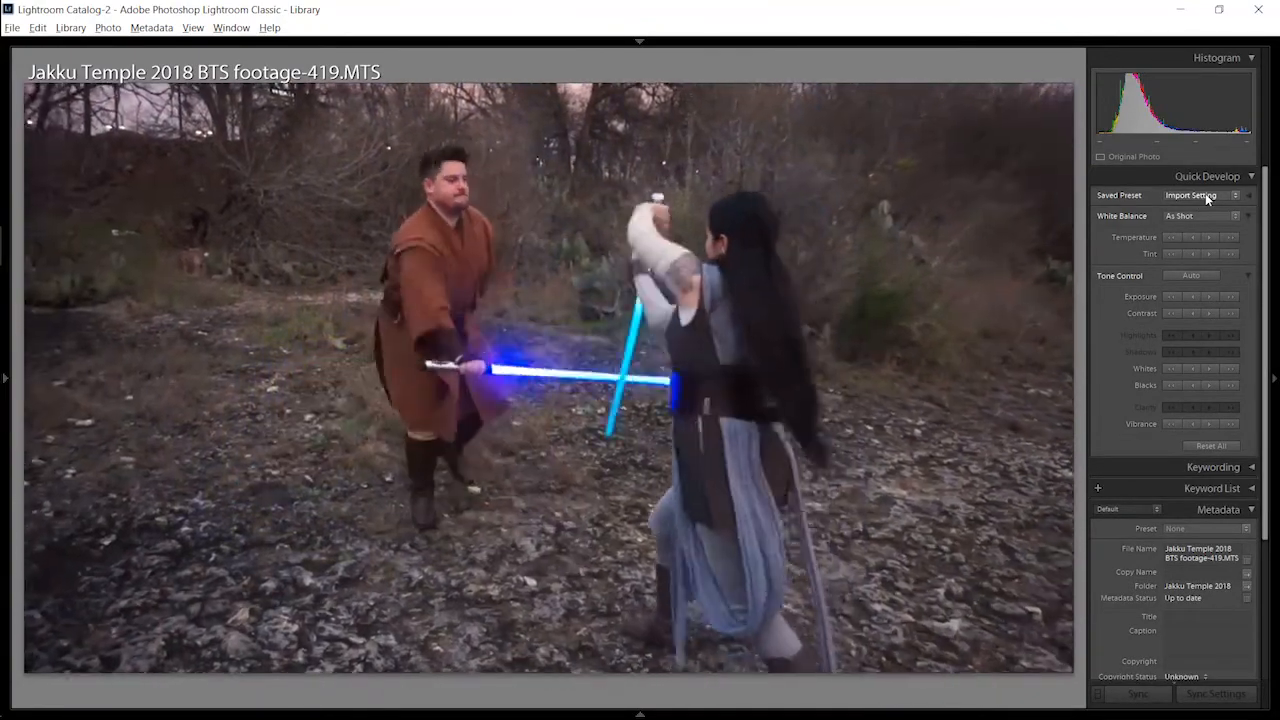
pyautogui.click(1205, 193)
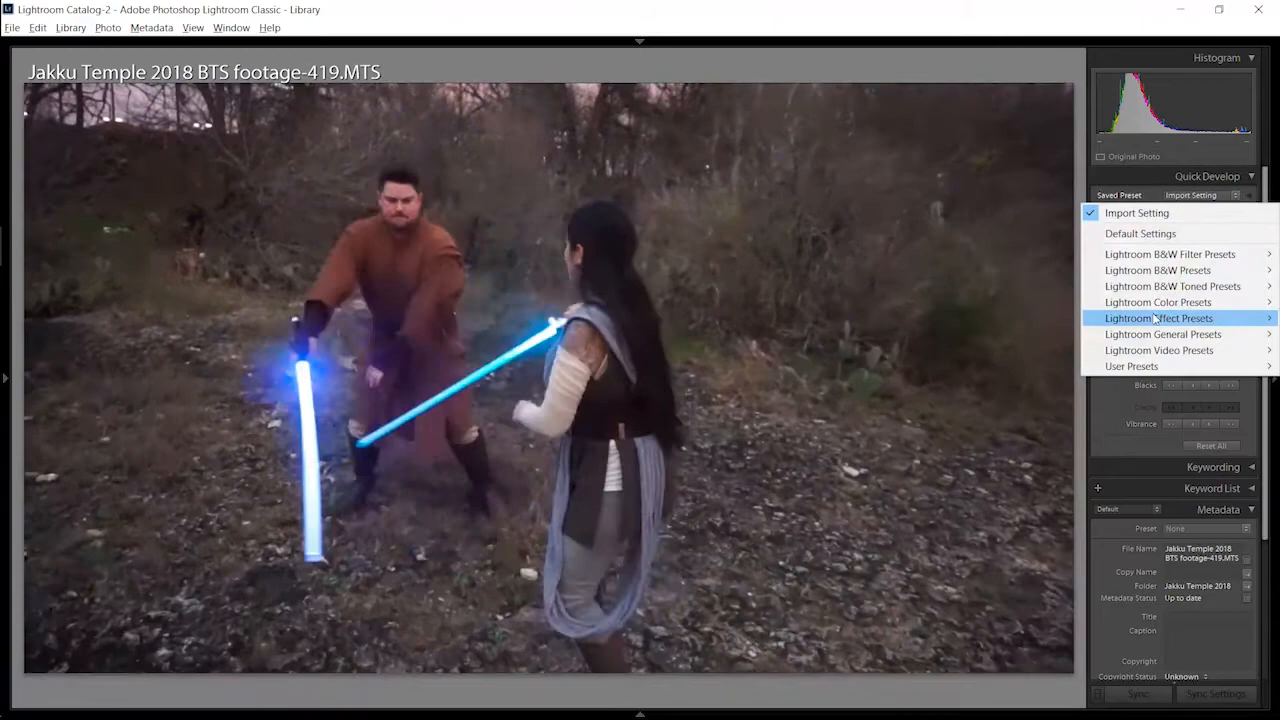
pyautogui.moveTo(1140, 288)
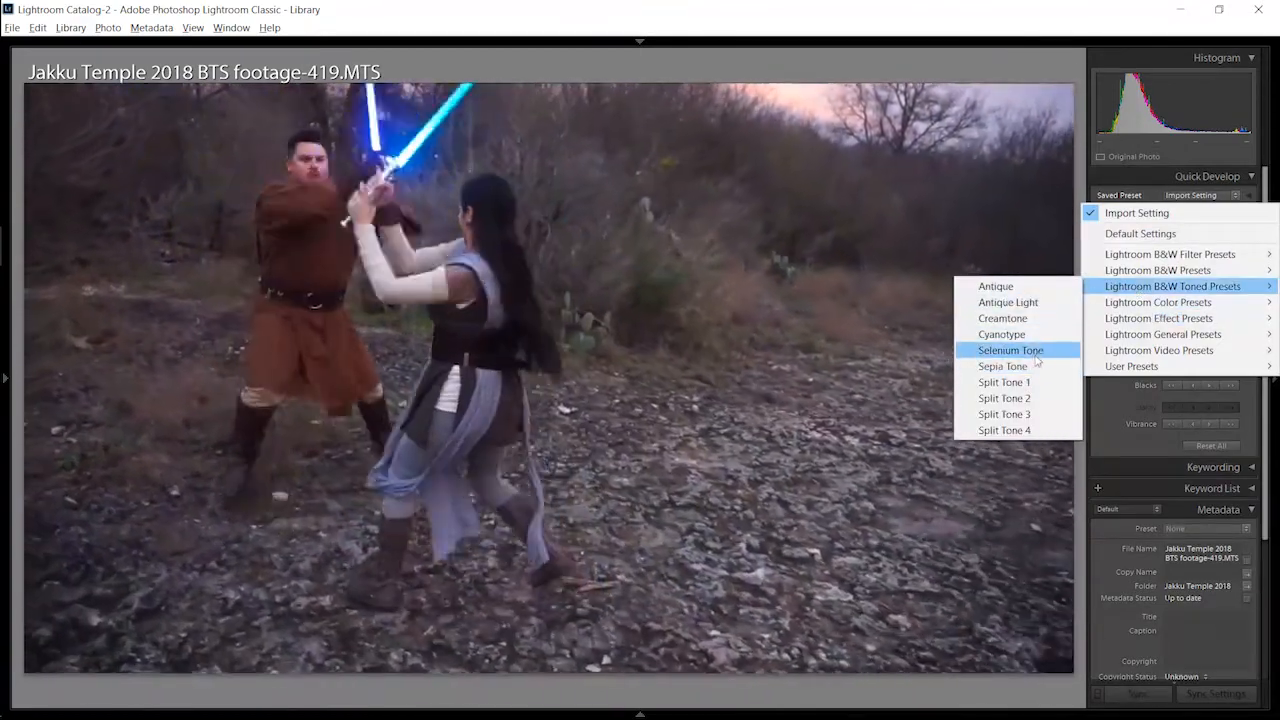
pyautogui.click(1012, 350)
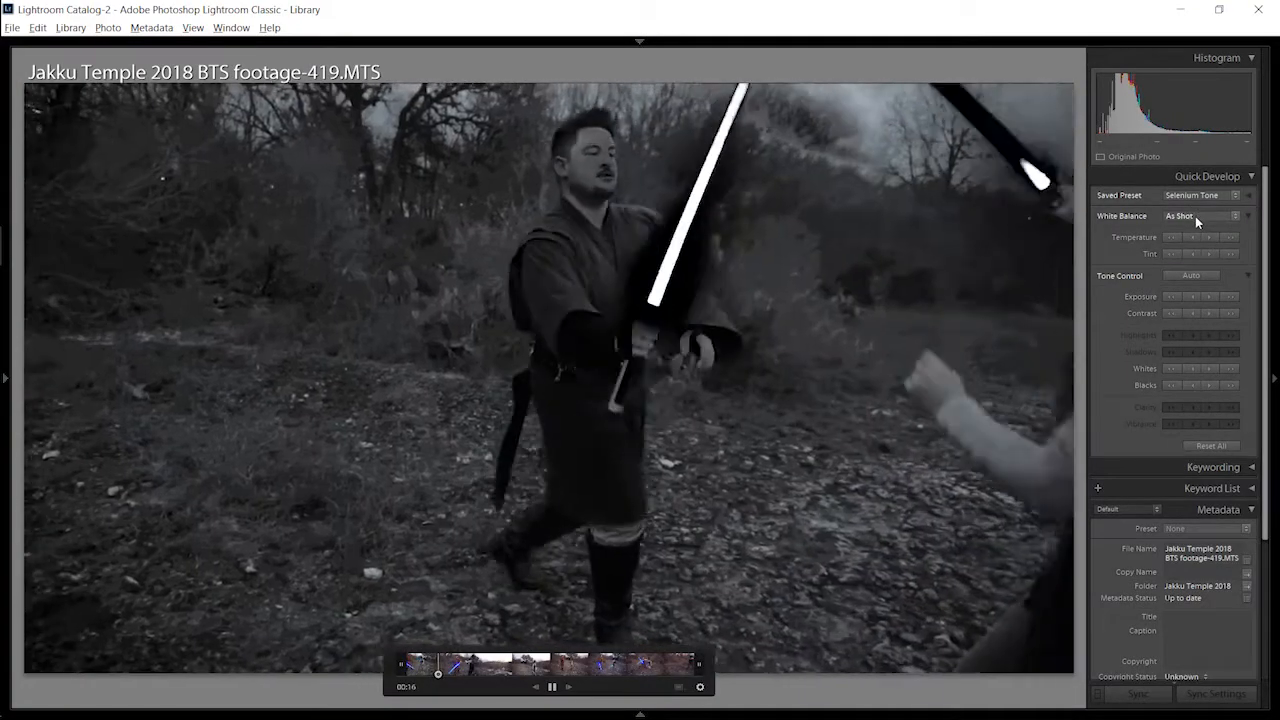
# Step: Apply the Blue Hi-Contrast Filter preset from the Lightroom B&W Filter Presets to the playing video
pyautogui.click(1195, 216)
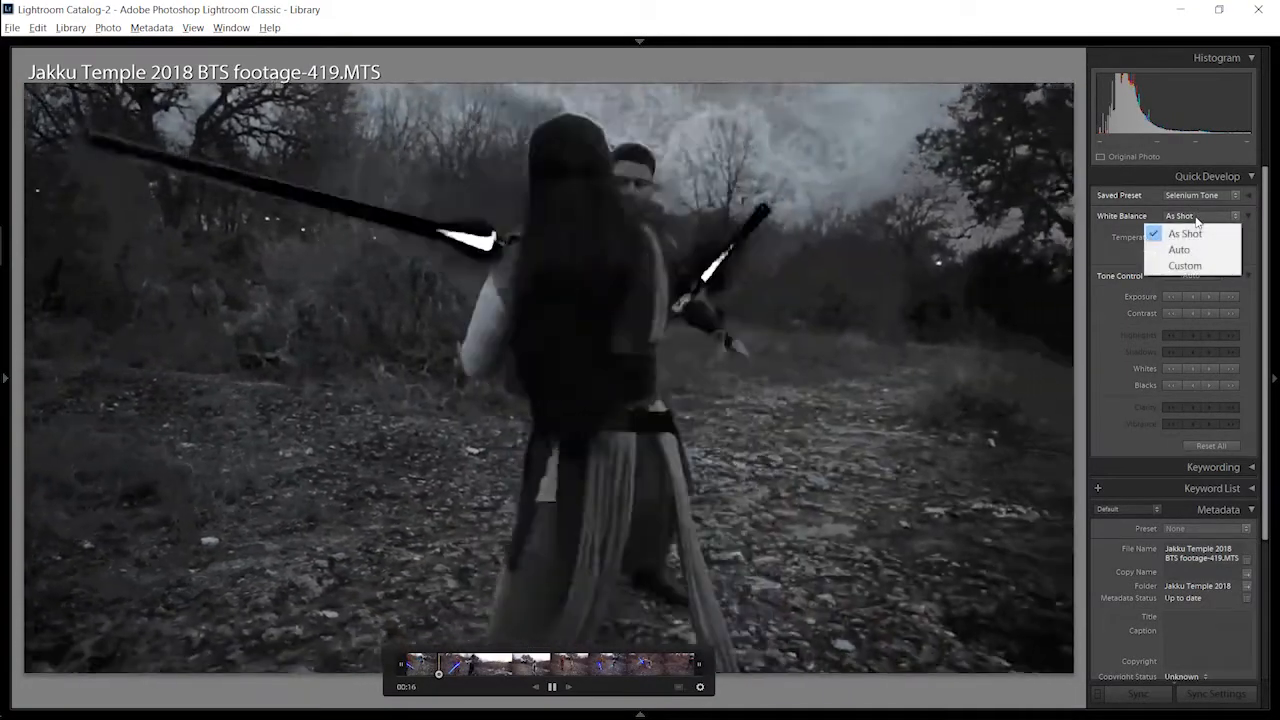
pyautogui.click(1191, 198)
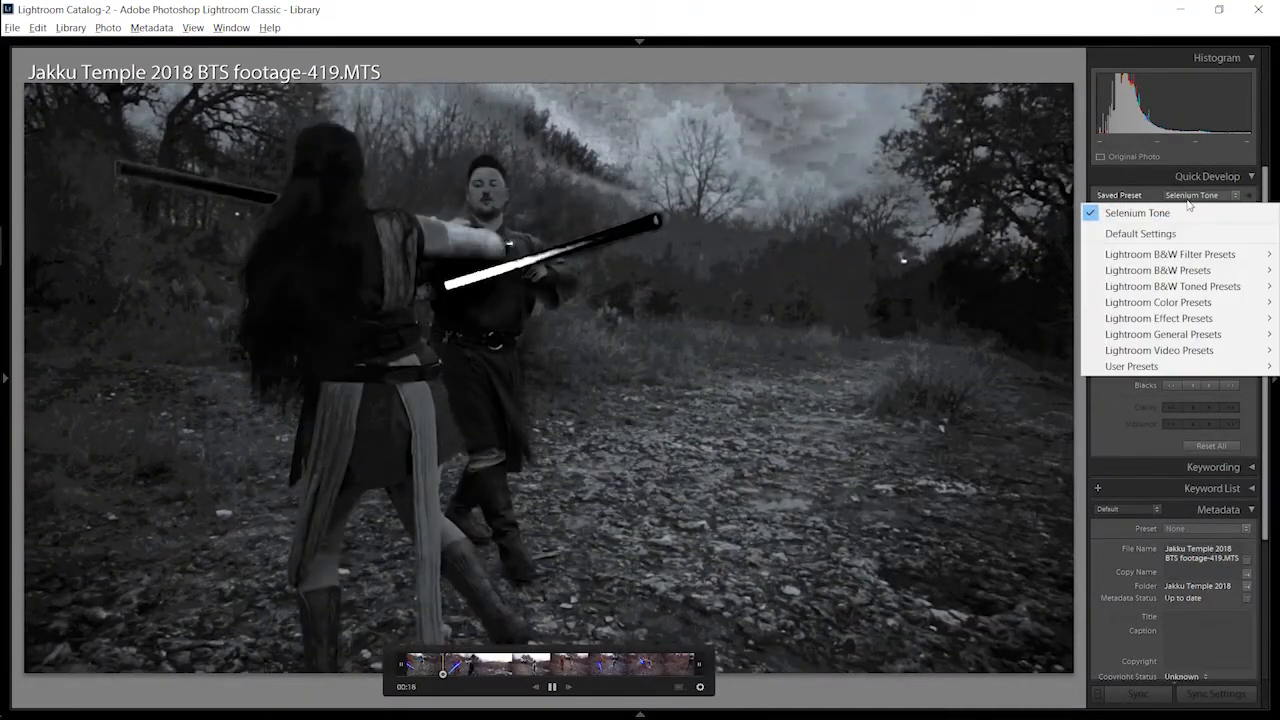
pyautogui.moveTo(1150, 254)
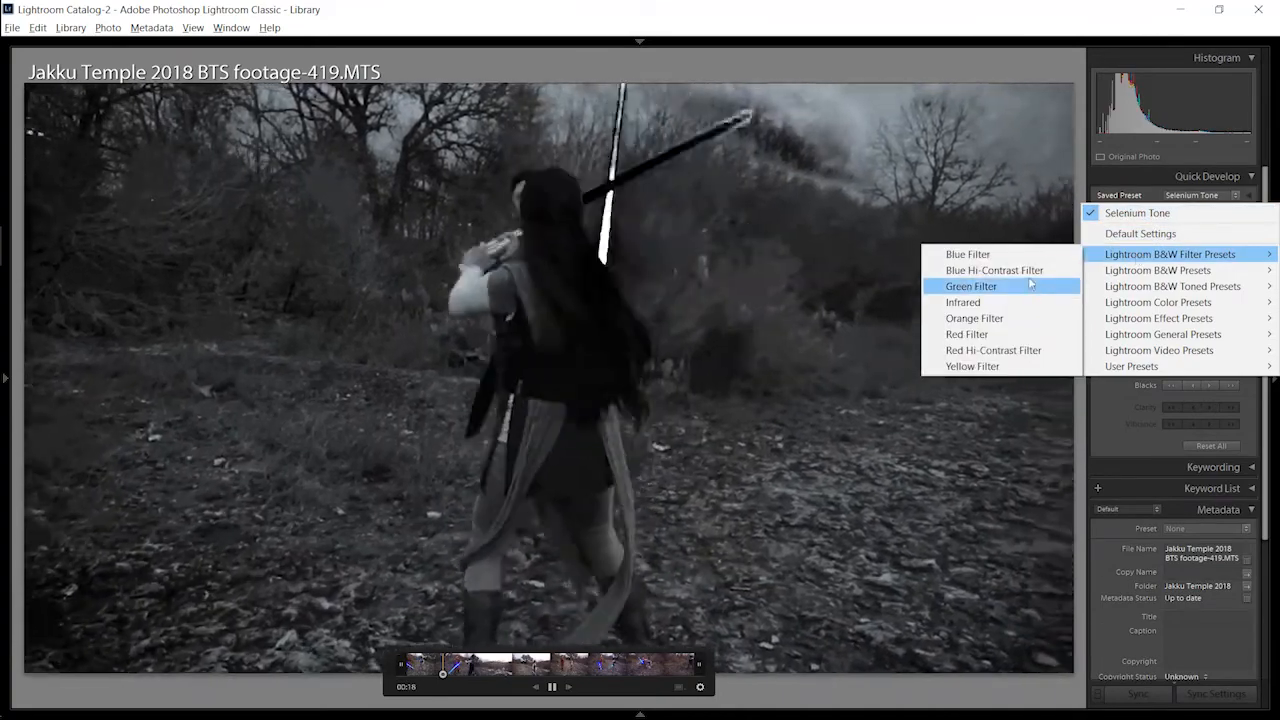
pyautogui.click(1000, 270)
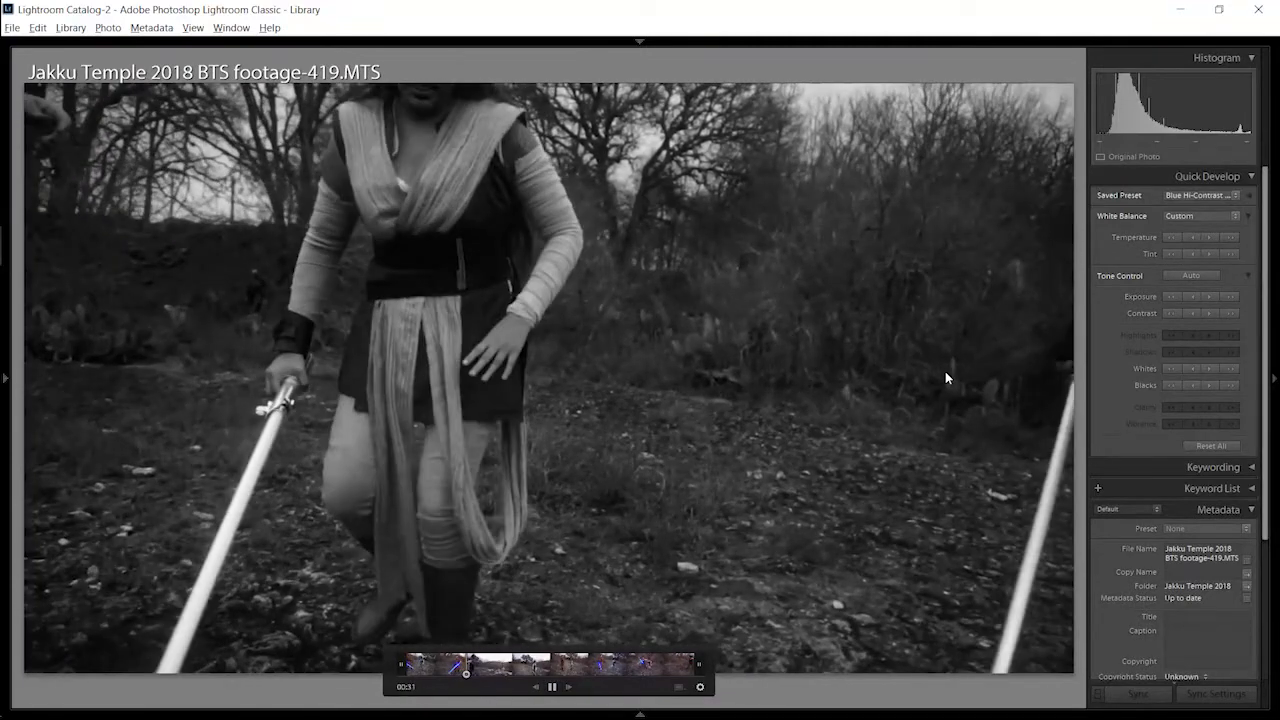
# Step: Return to the grid, open the export settings for the 419.MTS video, and keep H.264 as the video format
pyautogui.press('g')
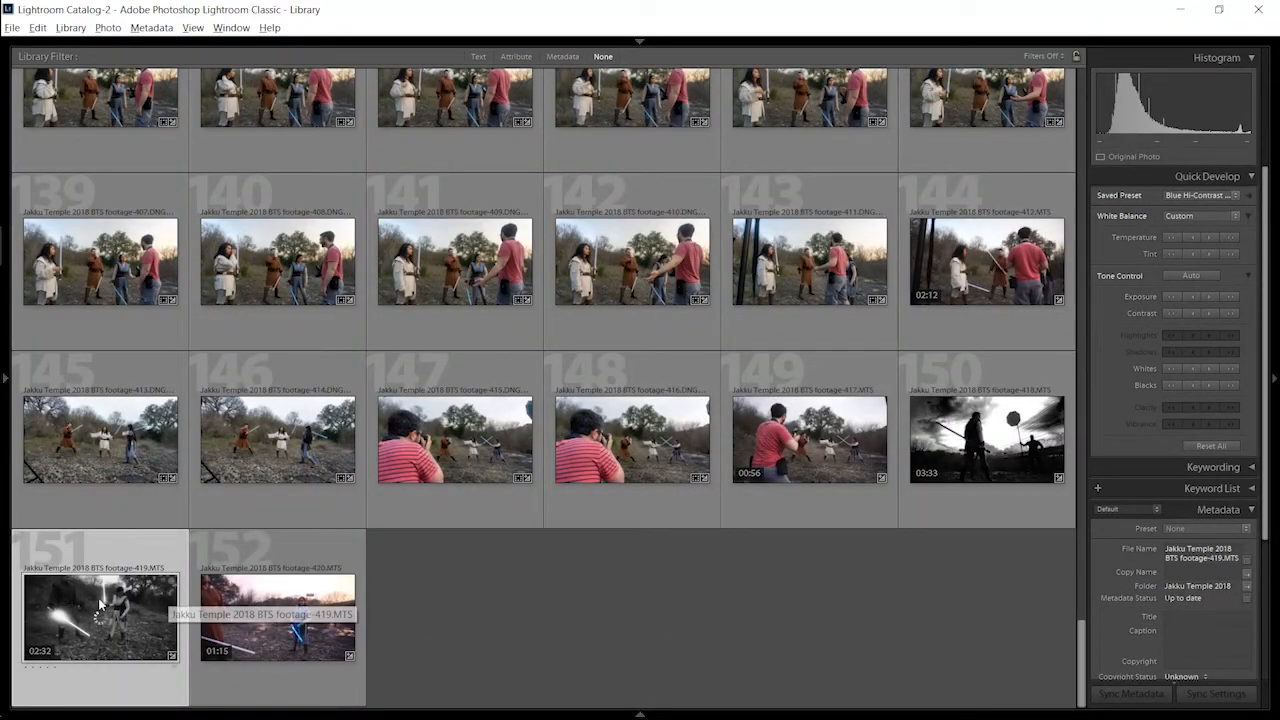
pyautogui.click(13, 28)
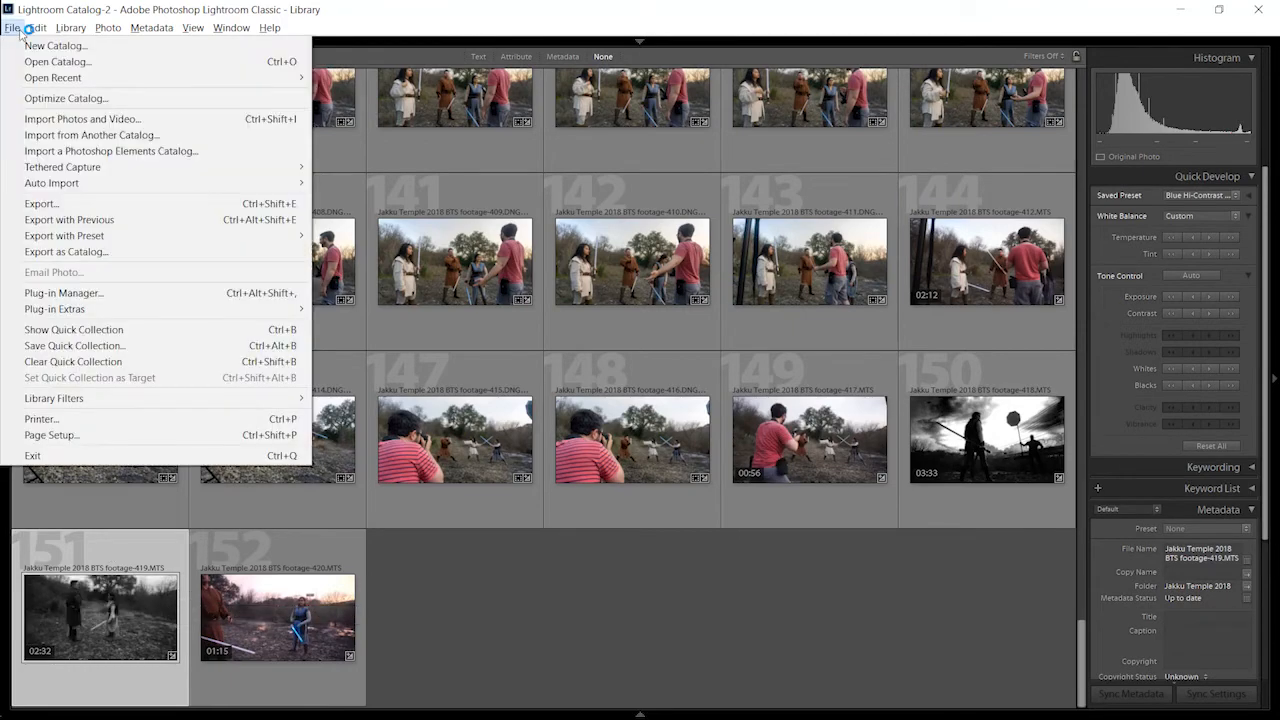
pyautogui.click(125, 203)
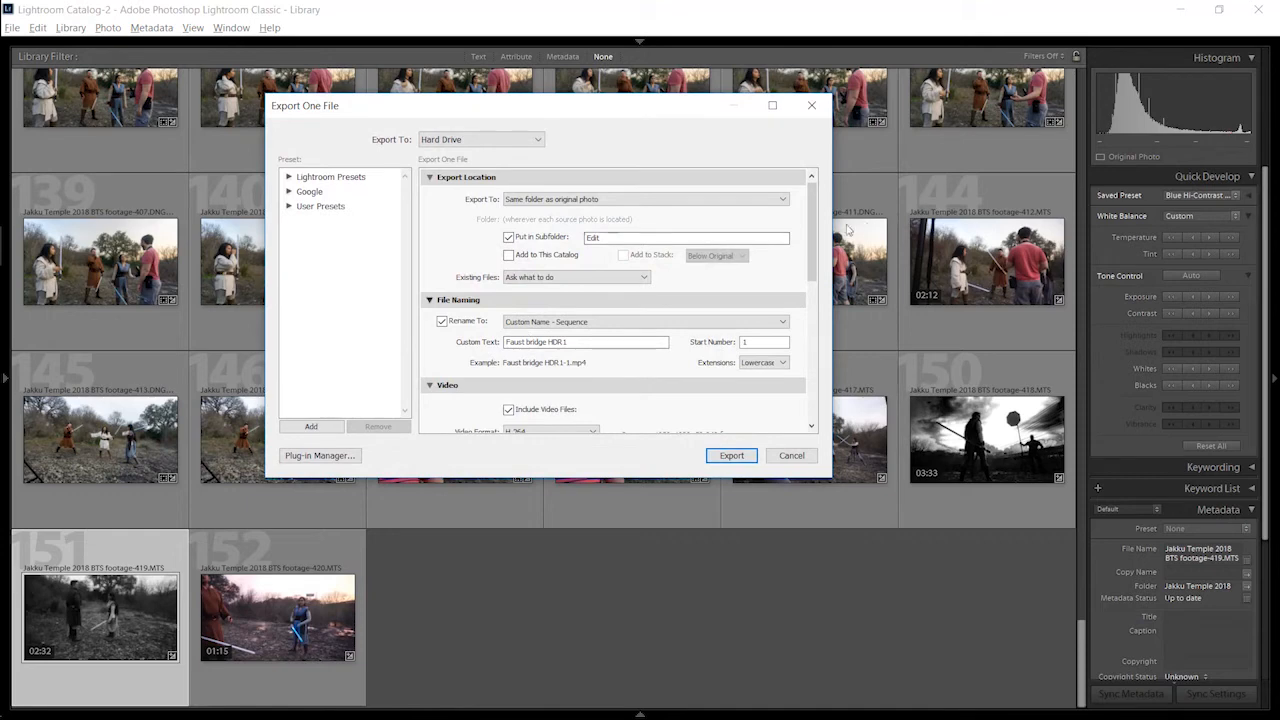
pyautogui.moveTo(812, 218); pyautogui.dragTo(813, 310)
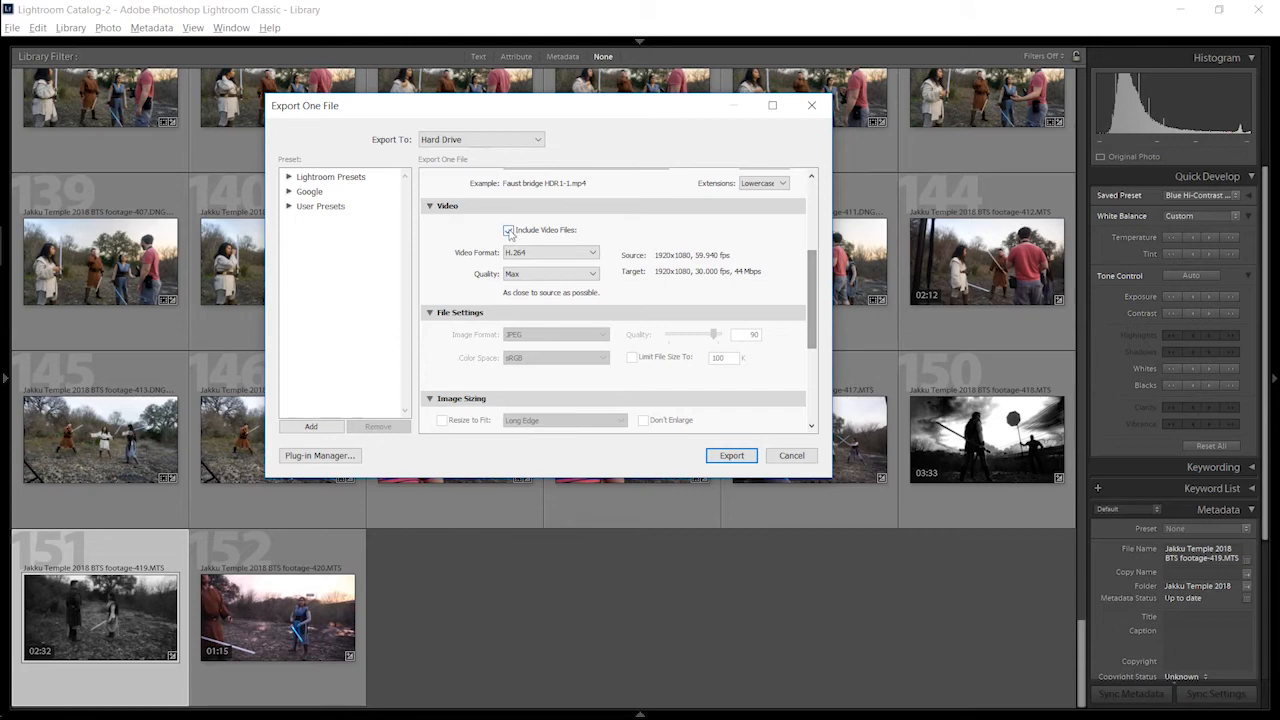
pyautogui.click(535, 252)
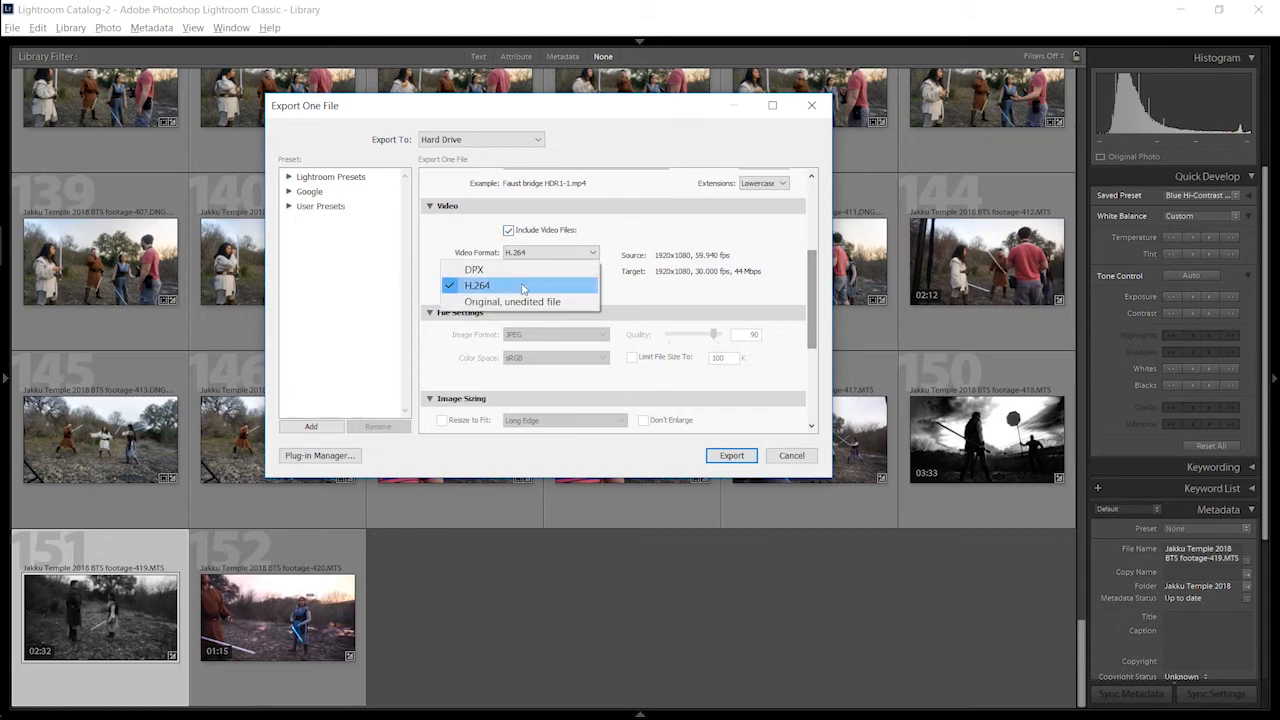
pyautogui.click(521, 286)
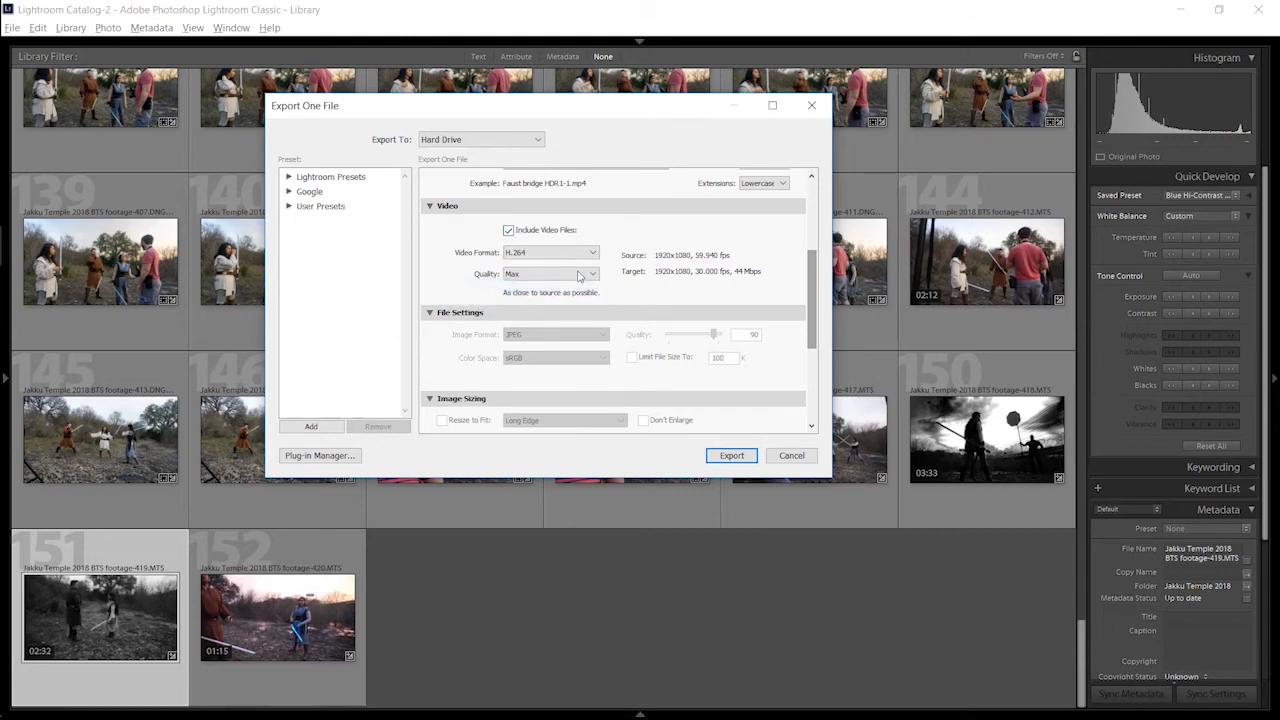
# Step: Examine the video quality levels for export, keep Max, and close the export settings without exporting
pyautogui.click(560, 274)
pyautogui.click(561, 291)
pyautogui.click(565, 274)
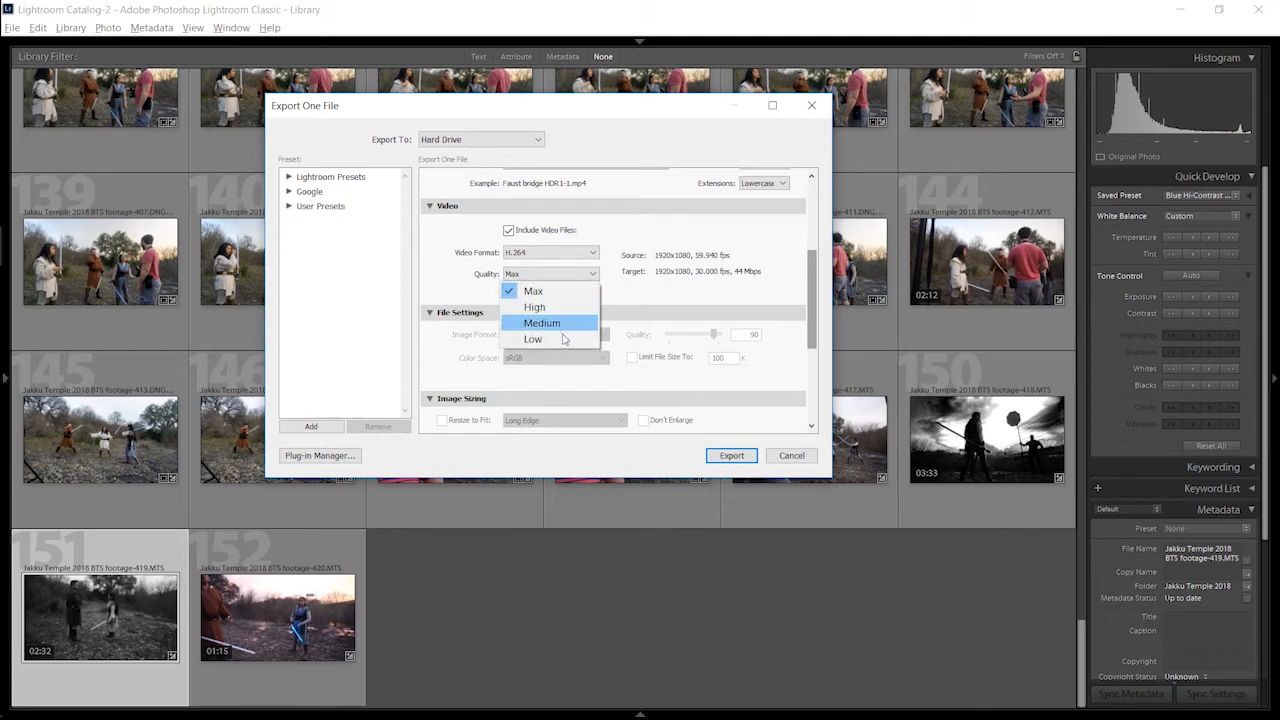
pyautogui.click(668, 283)
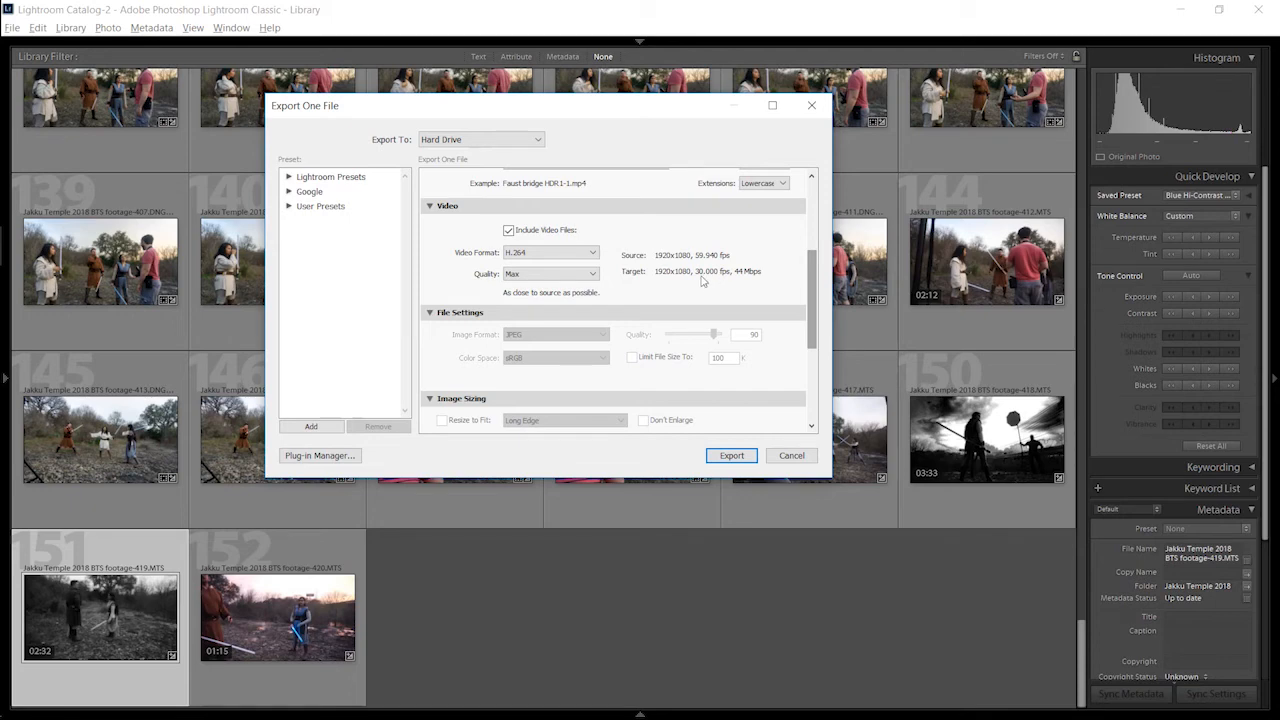
pyautogui.click(791, 455)
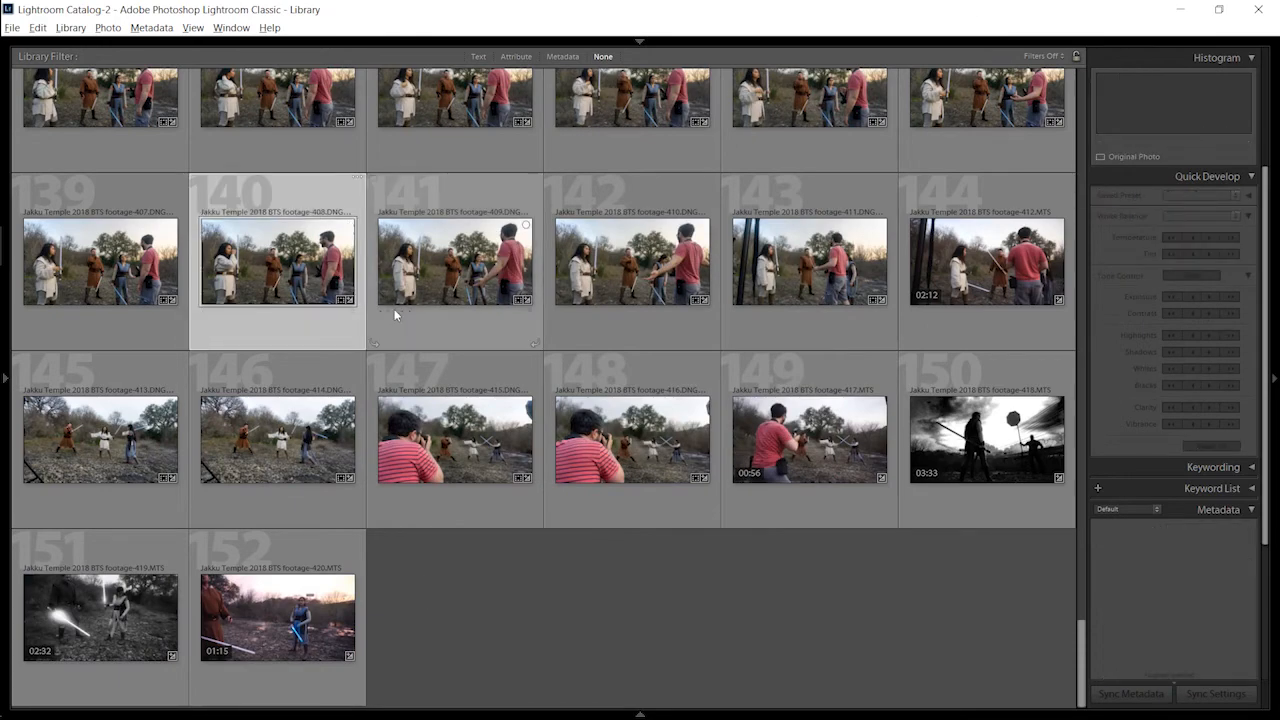
# Step: View the Jakku Temple 2018 BTS footage-408.DNG photo's edits in the Develop module and return to the Library grid
pyautogui.press('d')
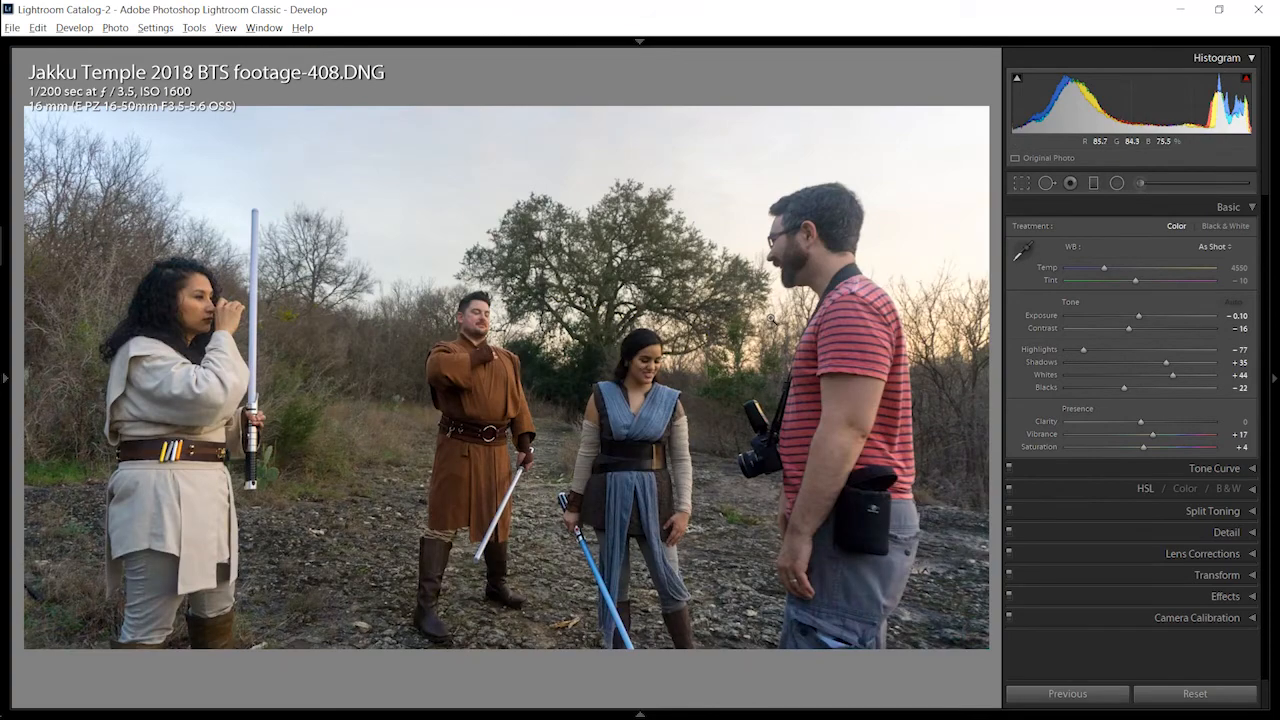
pyautogui.rightClick(771, 323)
pyautogui.press('Escape')
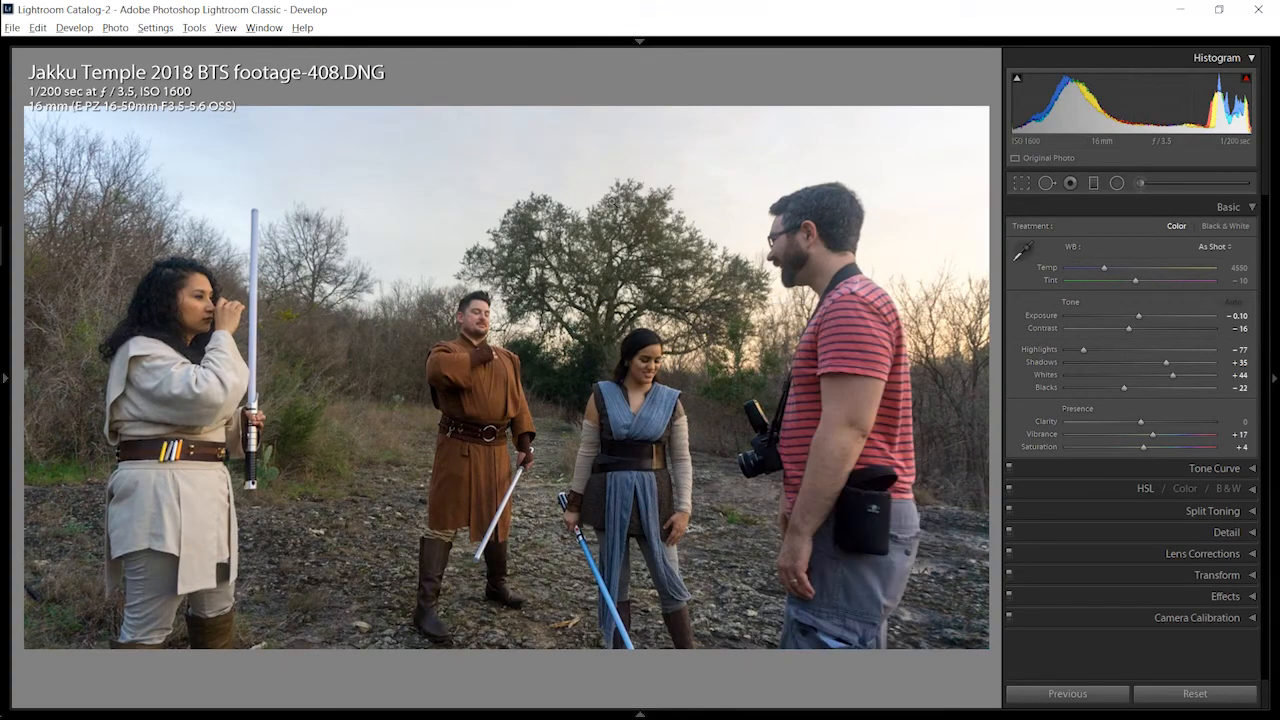
pyautogui.press('g')
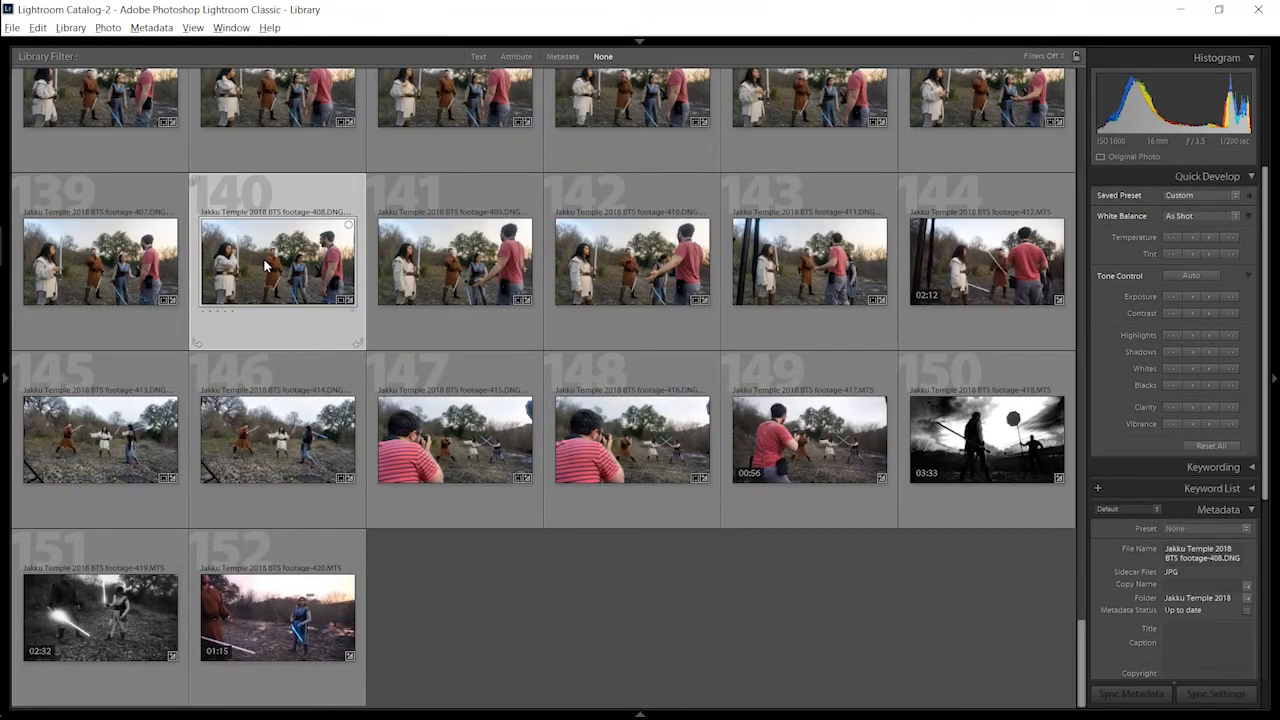
# Step: Add the 419.MTS video to the selection and synchronize the 408.DNG photo's develop settings to it
pyautogui.keyDown('ctrl'); pyautogui.click(125, 605); pyautogui.keyUp('ctrl')
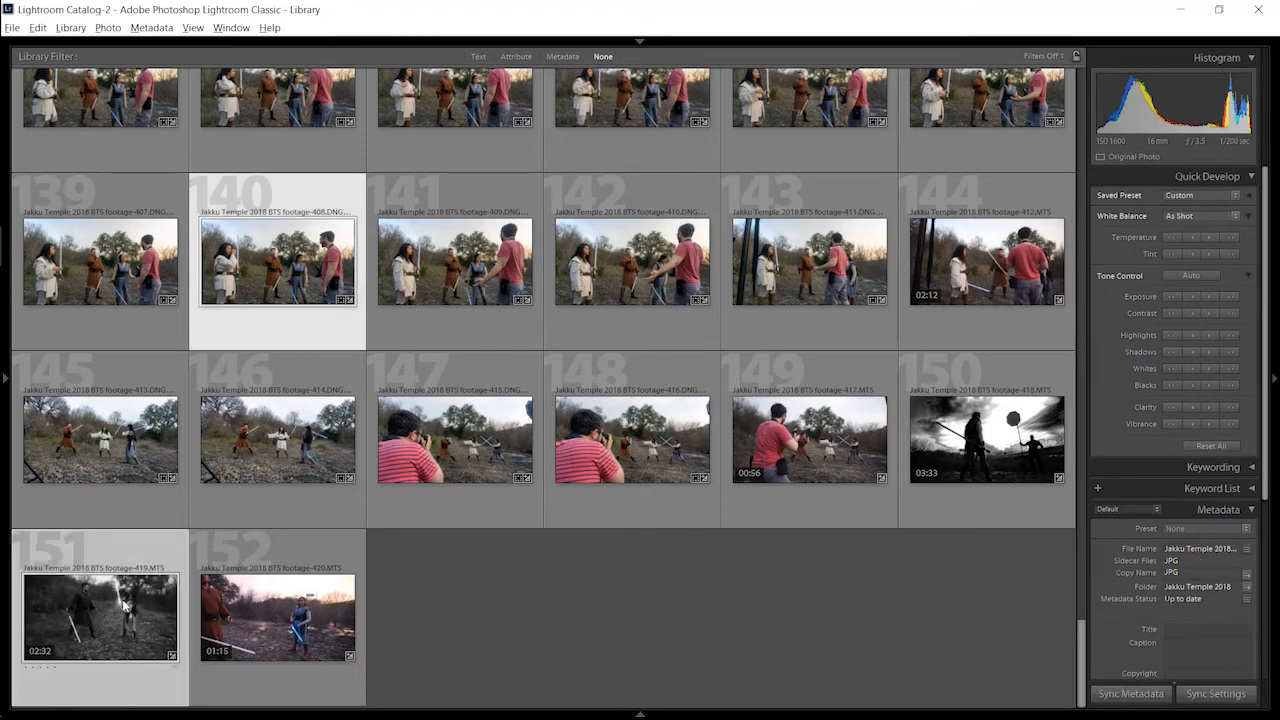
pyautogui.click(1212, 694)
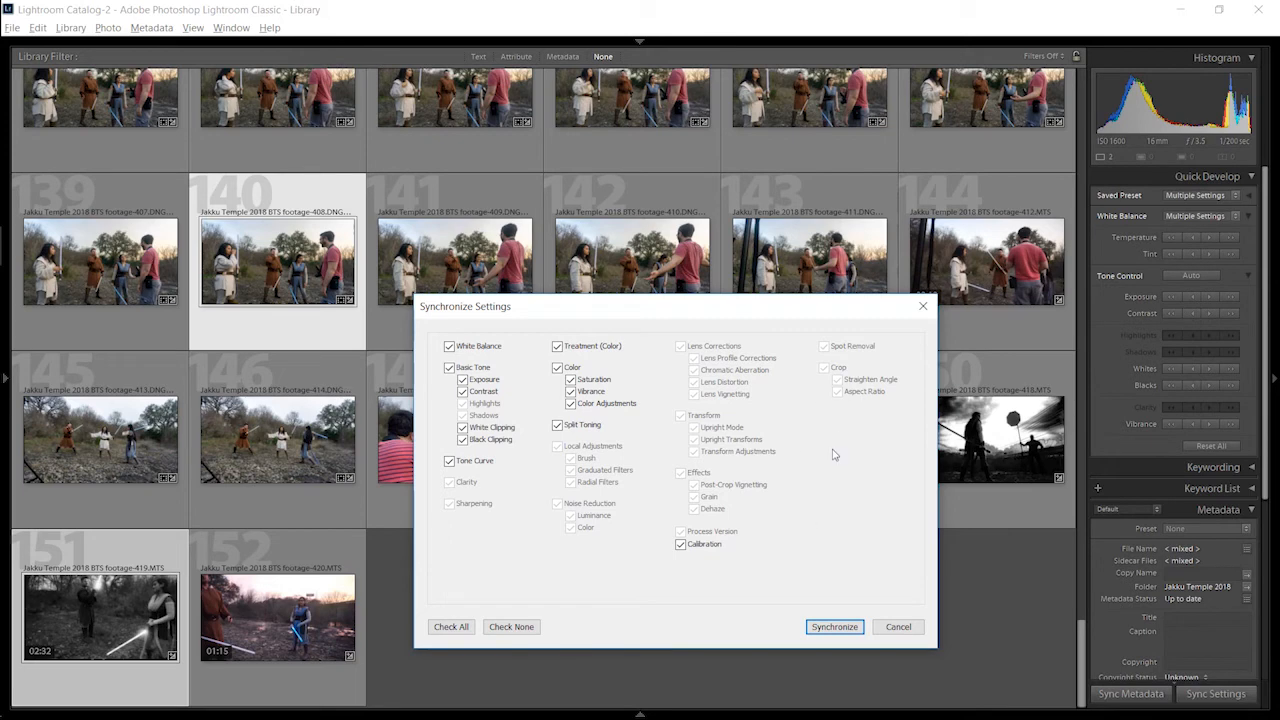
pyautogui.click(834, 626)
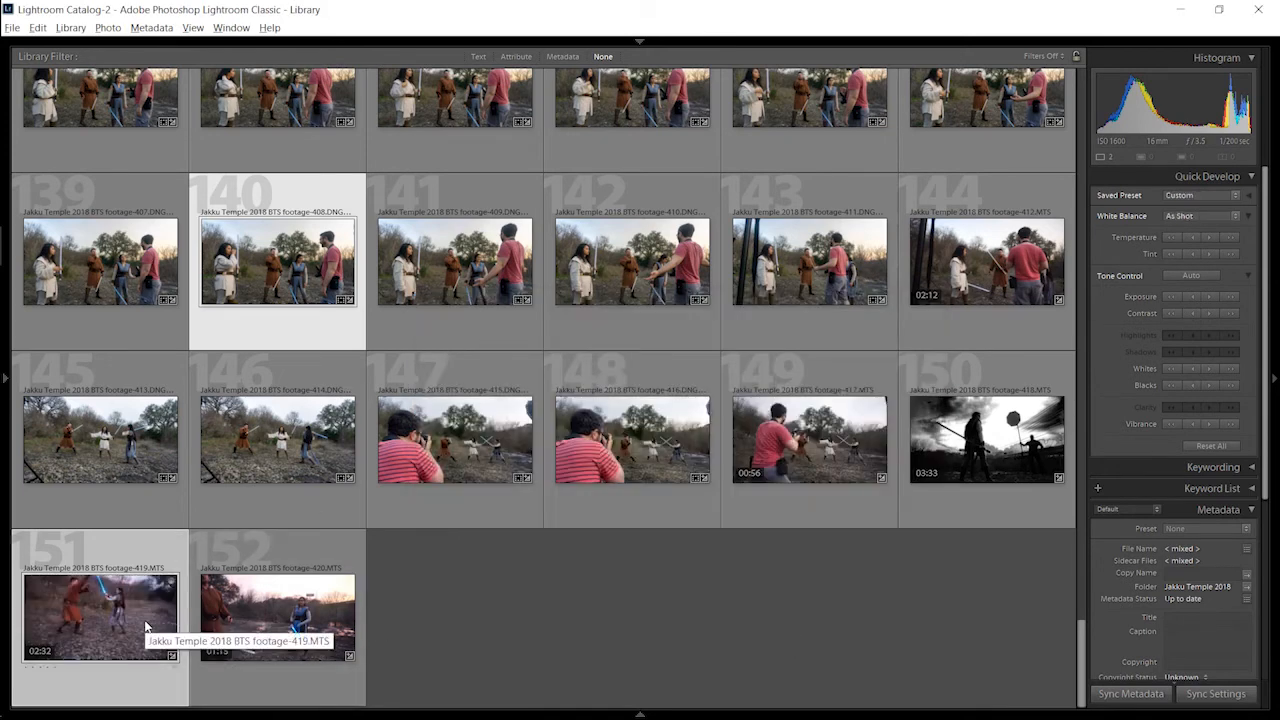
# Step: Compare the synced photo and video in Loupe view, return to the grid, and select only the 419.MTS video
pyautogui.press('e')
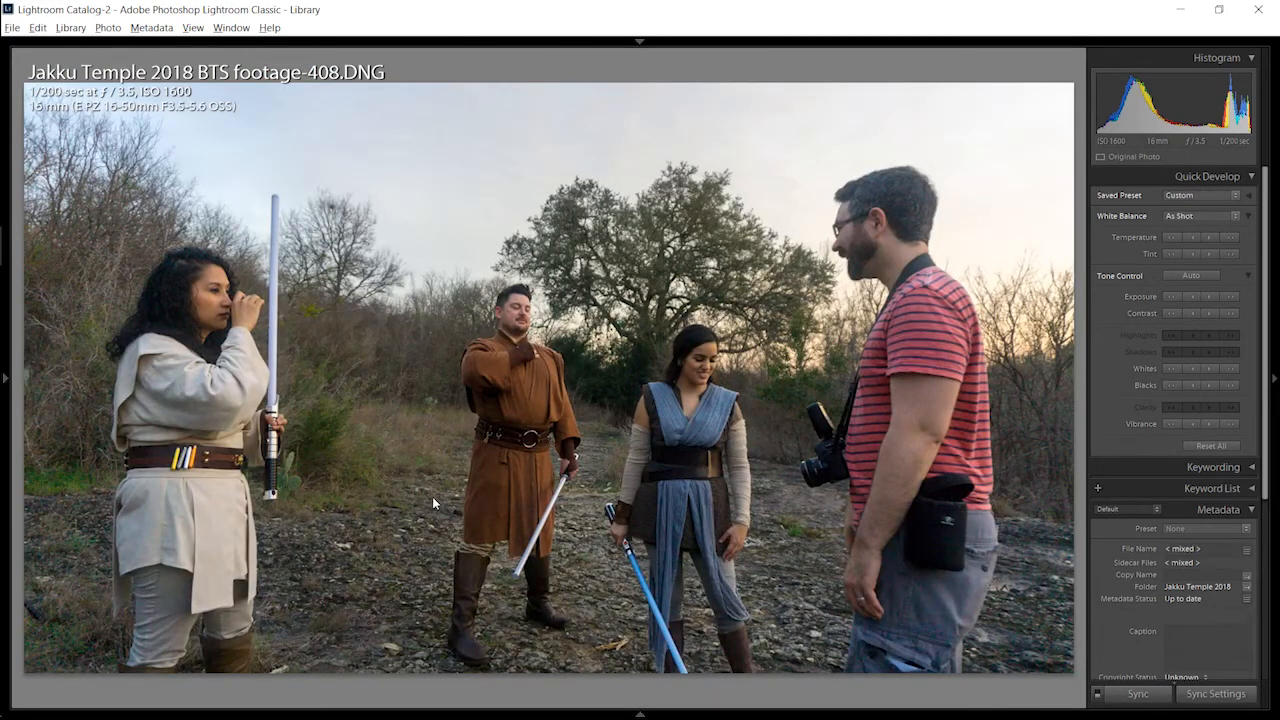
pyautogui.press('Right')
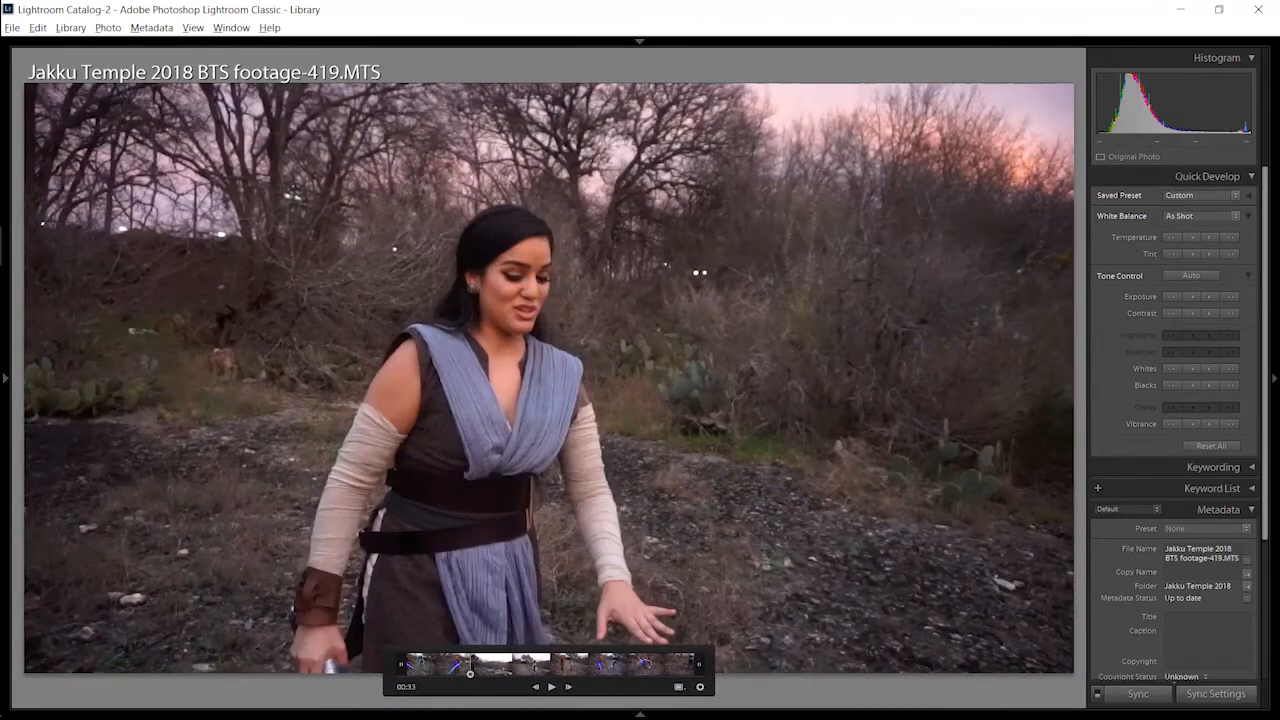
pyautogui.press('Right')
pyautogui.press('g')
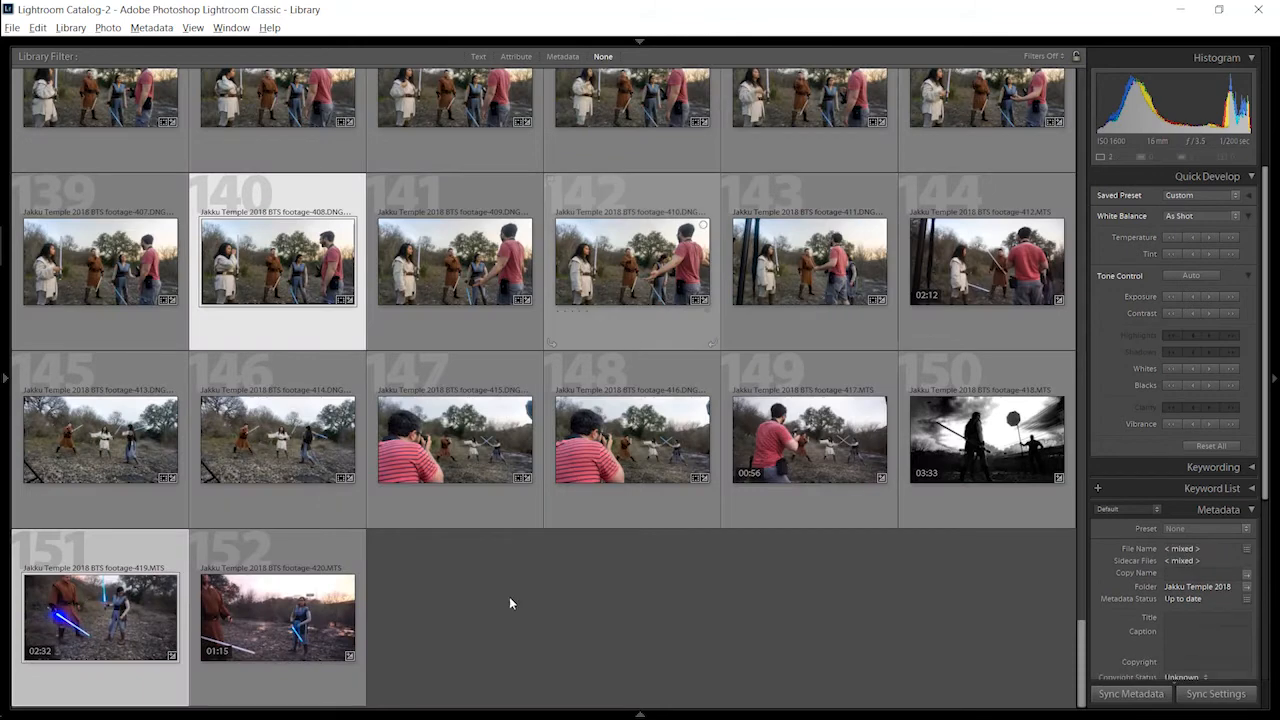
pyautogui.click(507, 611)
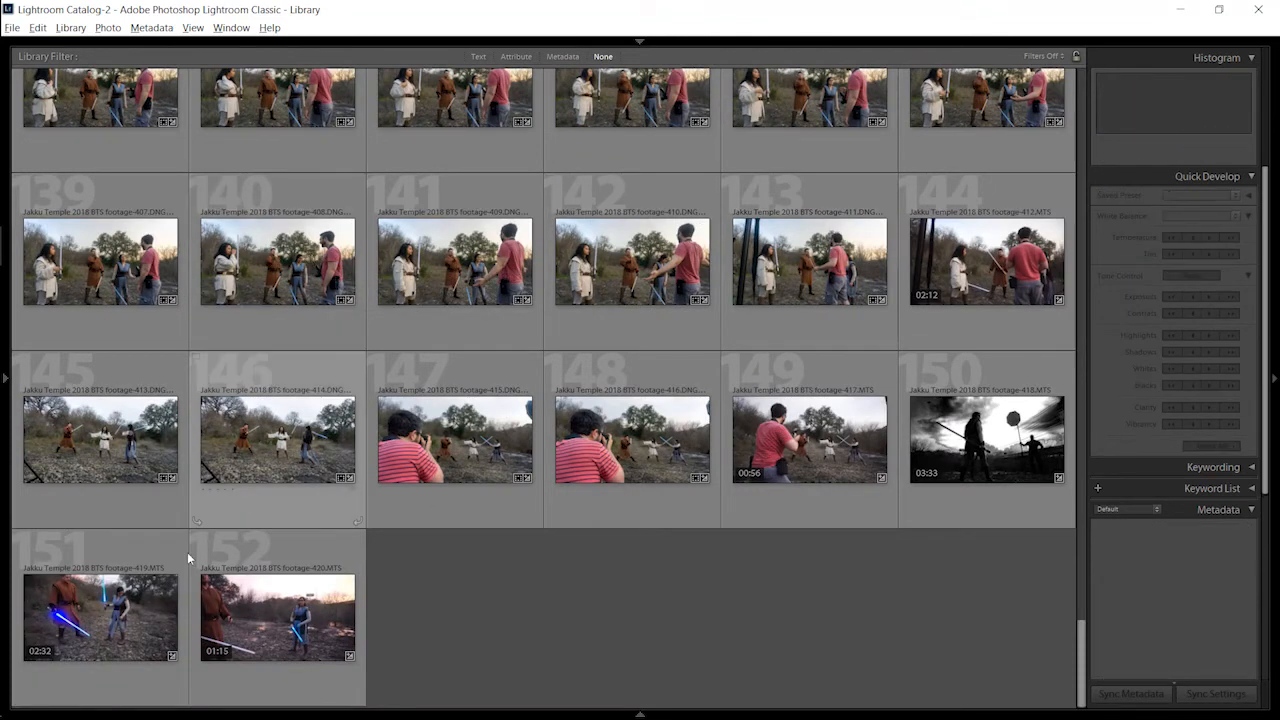
pyautogui.click(118, 617)
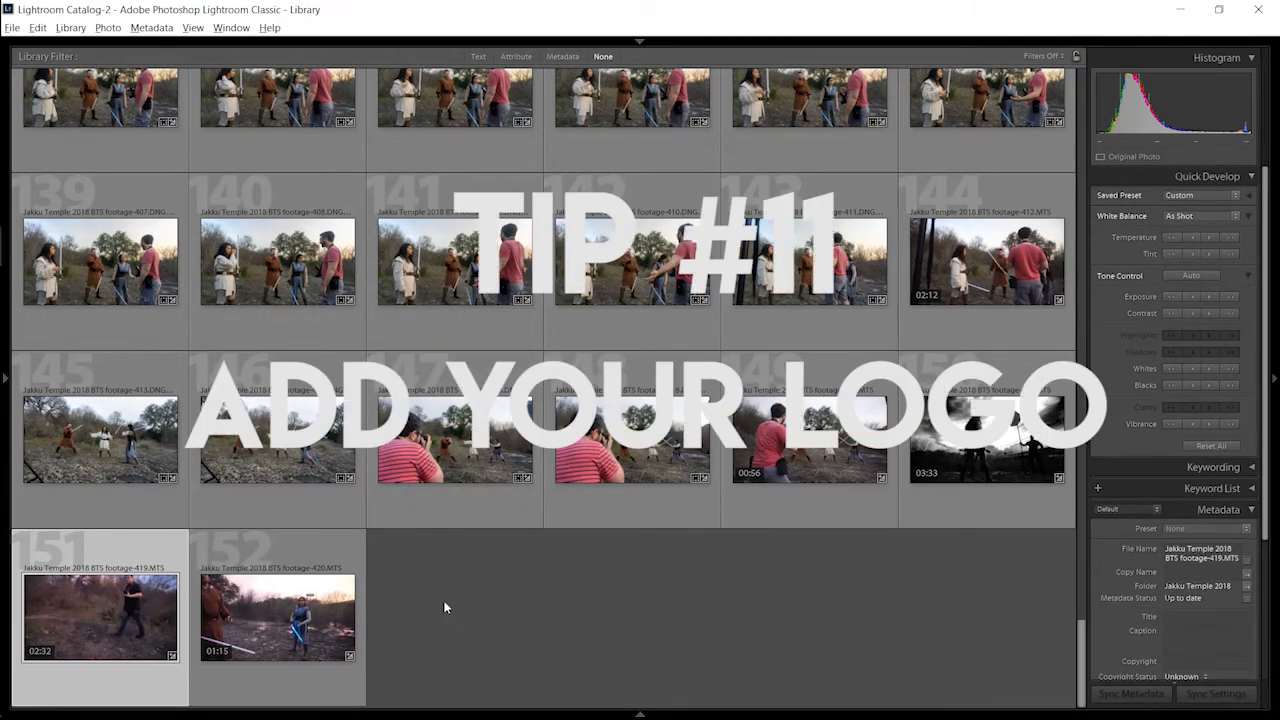
# Step: Find the Jakku Temple 2018-499.DNG photo in the grid and show it in Loupe view
pyautogui.scroll(5, 416, 521)
pyautogui.scroll(10, 417, 526)
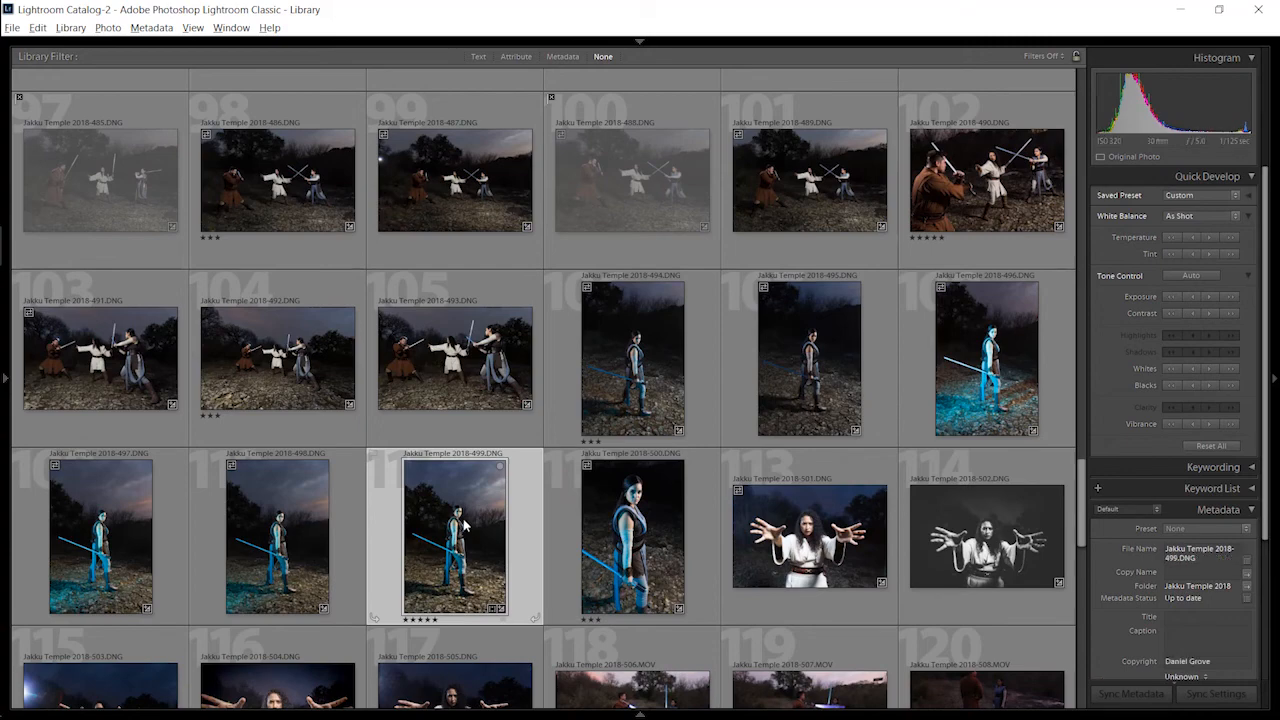
pyautogui.press('e')
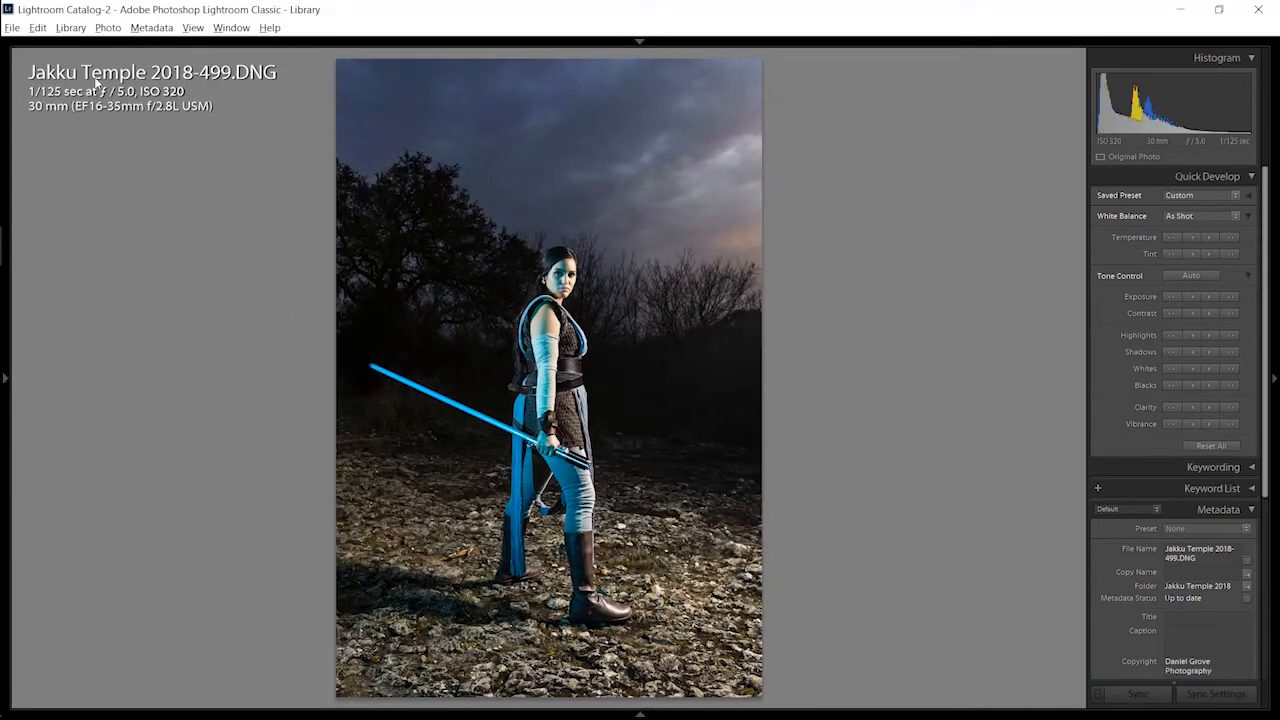
# Step: Open the photo's export settings, enable watermarking, and open the Watermark Editor
pyautogui.click(12, 27)
pyautogui.click(97, 204)
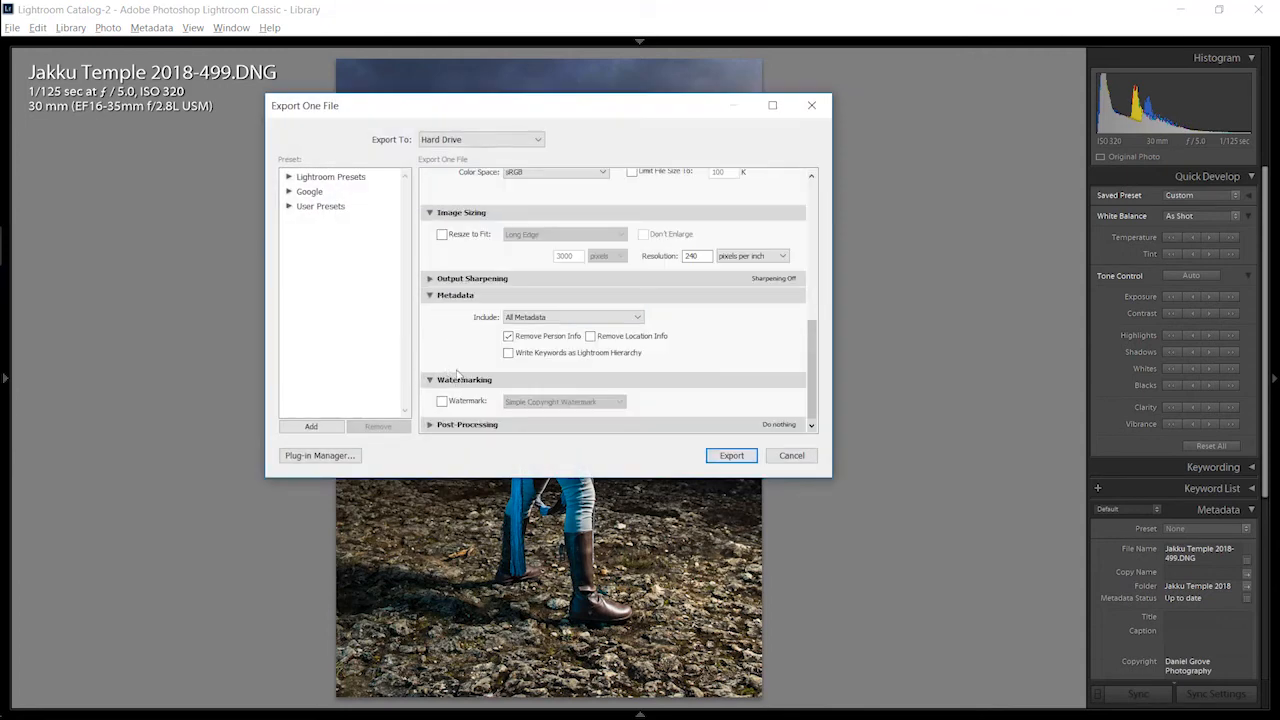
pyautogui.click(442, 401)
pyautogui.click(576, 402)
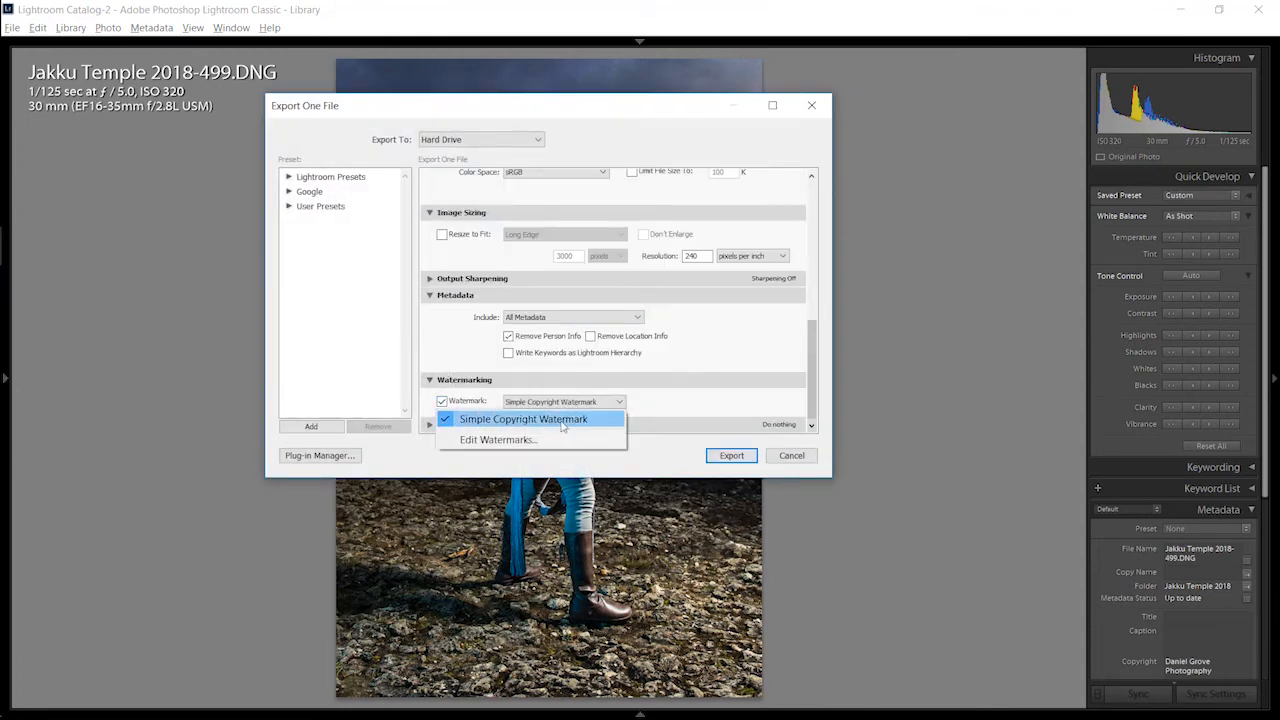
pyautogui.click(510, 440)
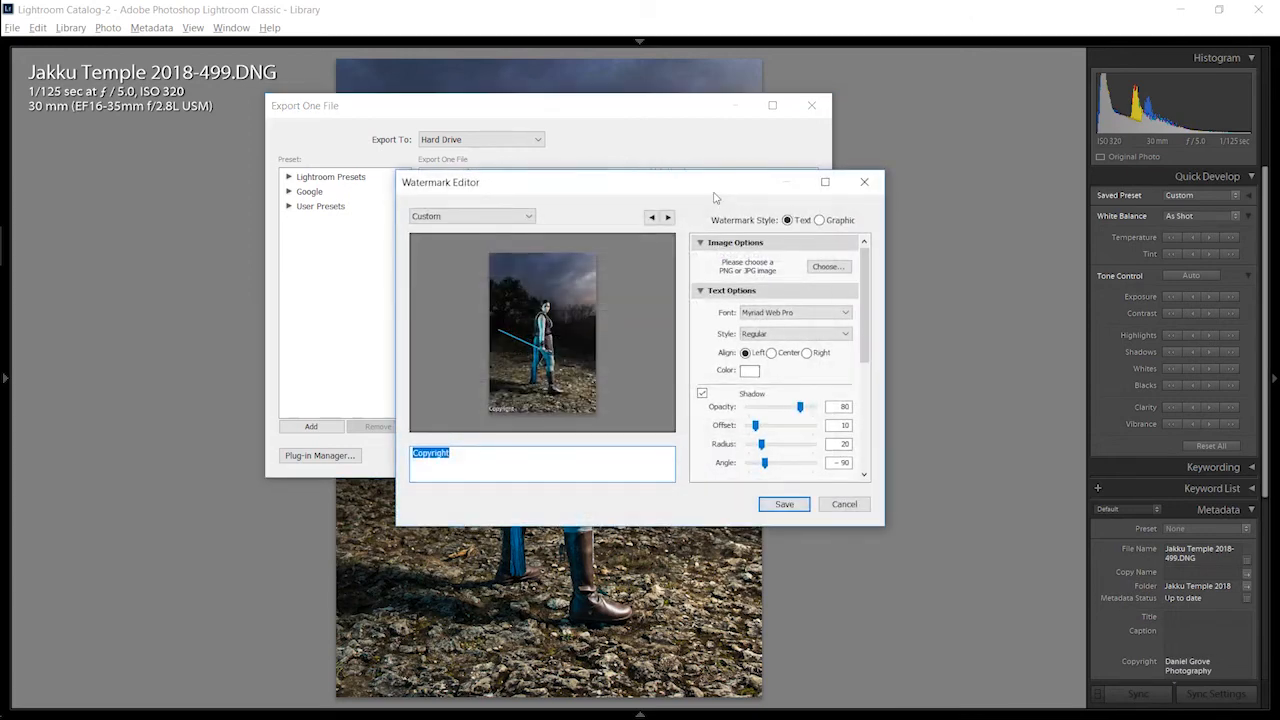
# Step: Enlarge and reposition the Watermark Editor, and replace the watermark text with the photographer's business name
pyautogui.moveTo(692, 188); pyautogui.dragTo(581, 169)
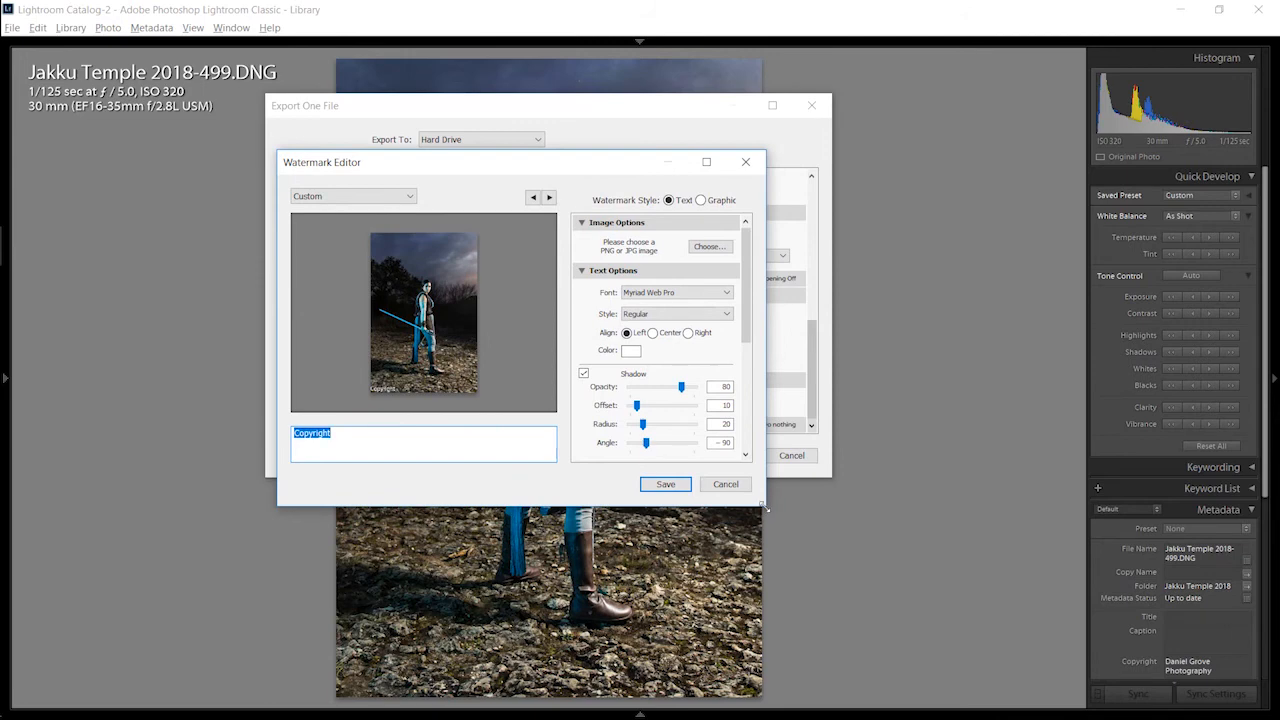
pyautogui.moveTo(765, 508); pyautogui.dragTo(1066, 657)
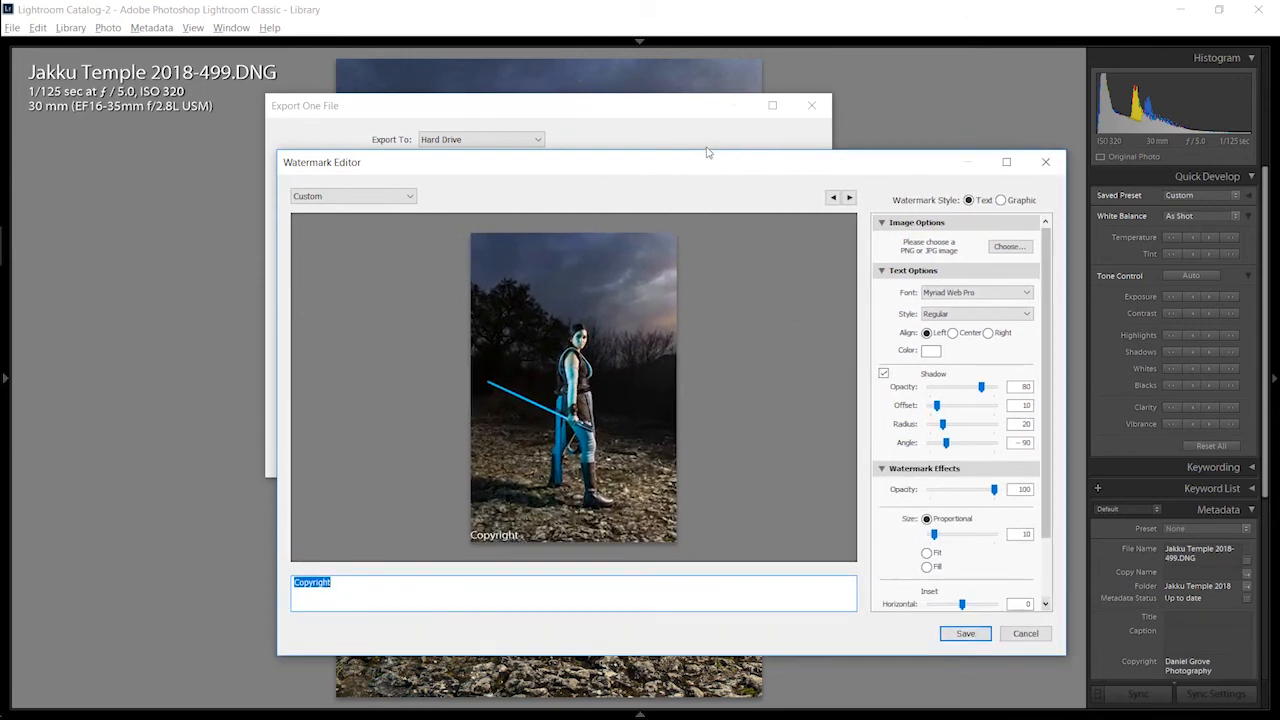
pyautogui.moveTo(707, 152); pyautogui.dragTo(608, 126)
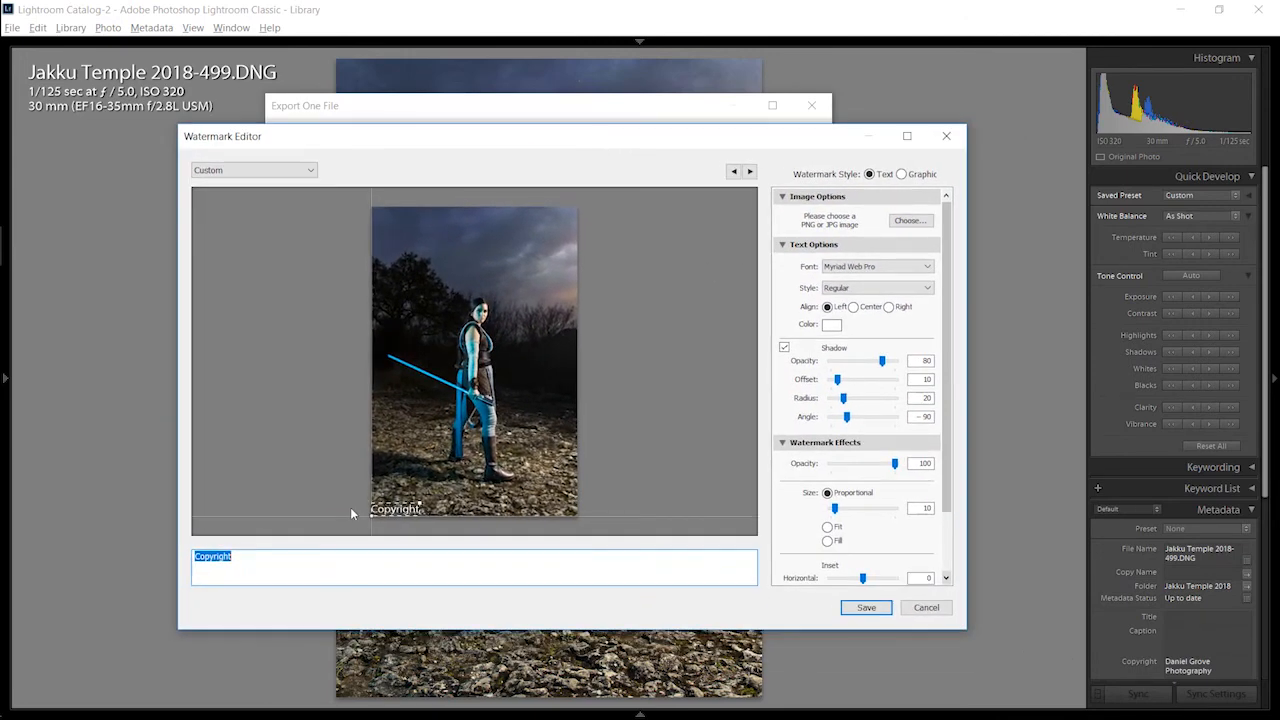
pyautogui.write('Daniel G')
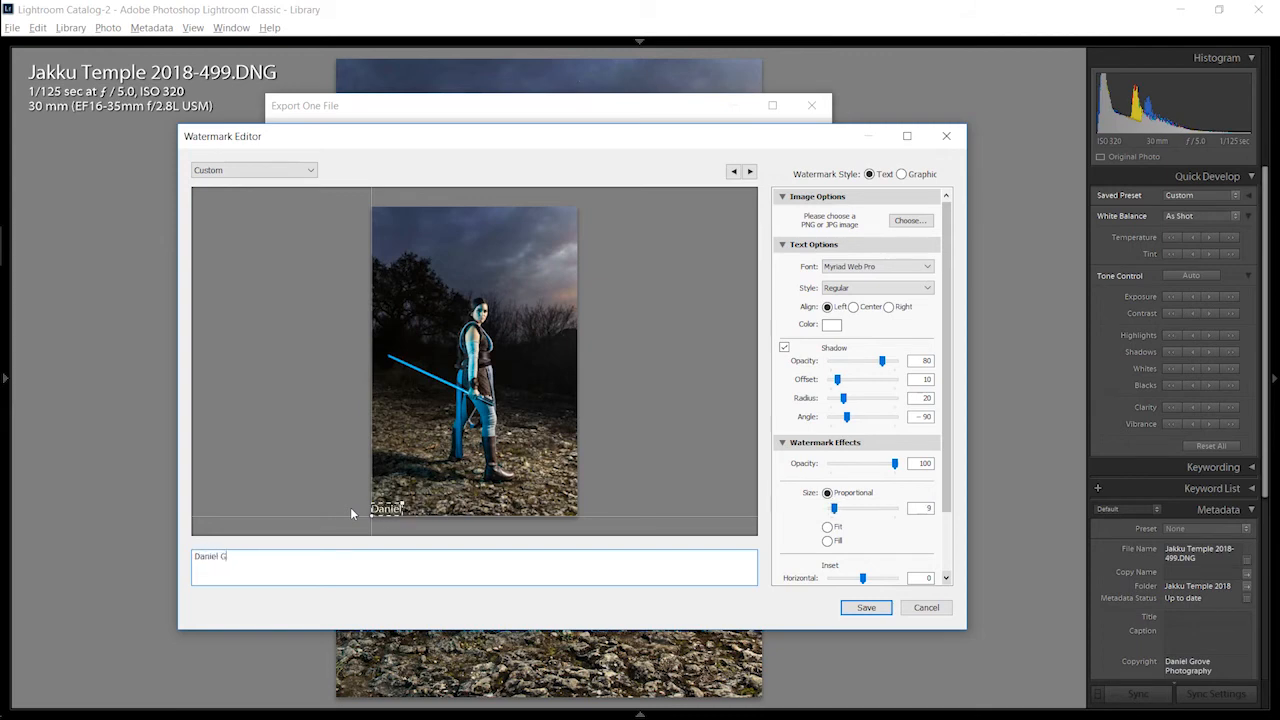
pyautogui.write('rove Photography')
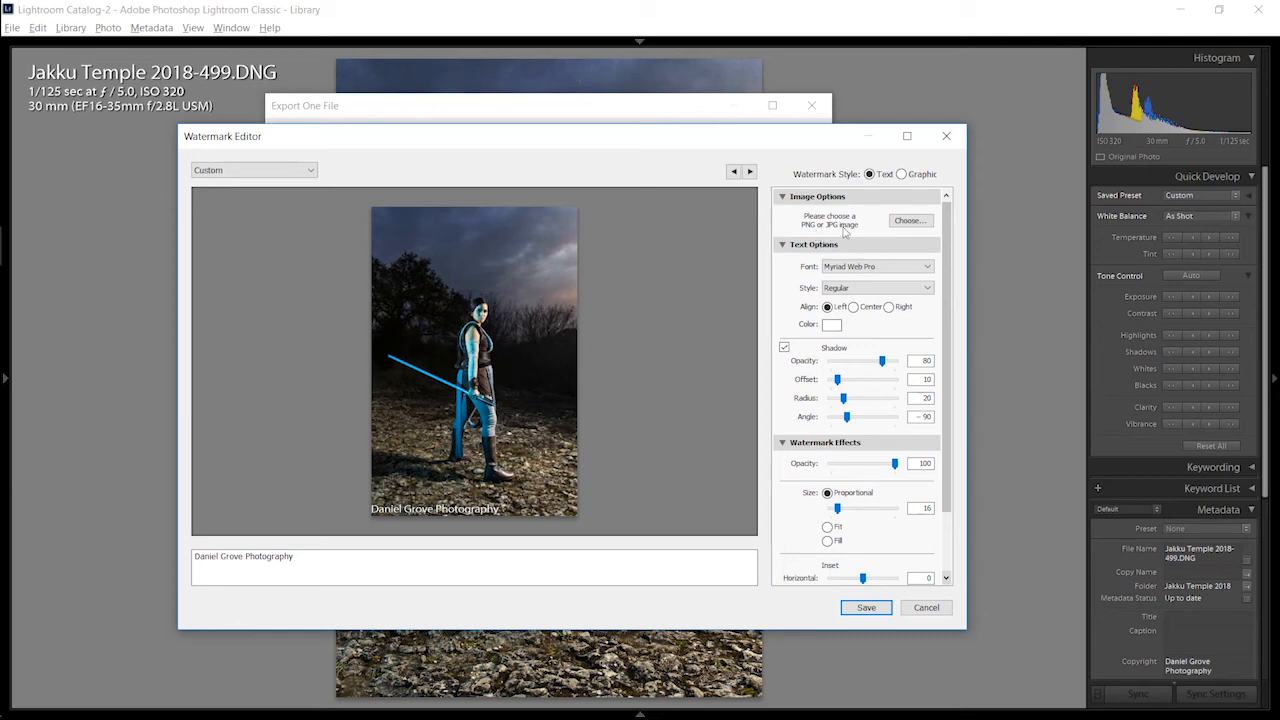
# Step: Search the Graphics folder for "logo" and load the image "cosplay logo overlay 1" as a graphic watermark
pyautogui.click(910, 220)
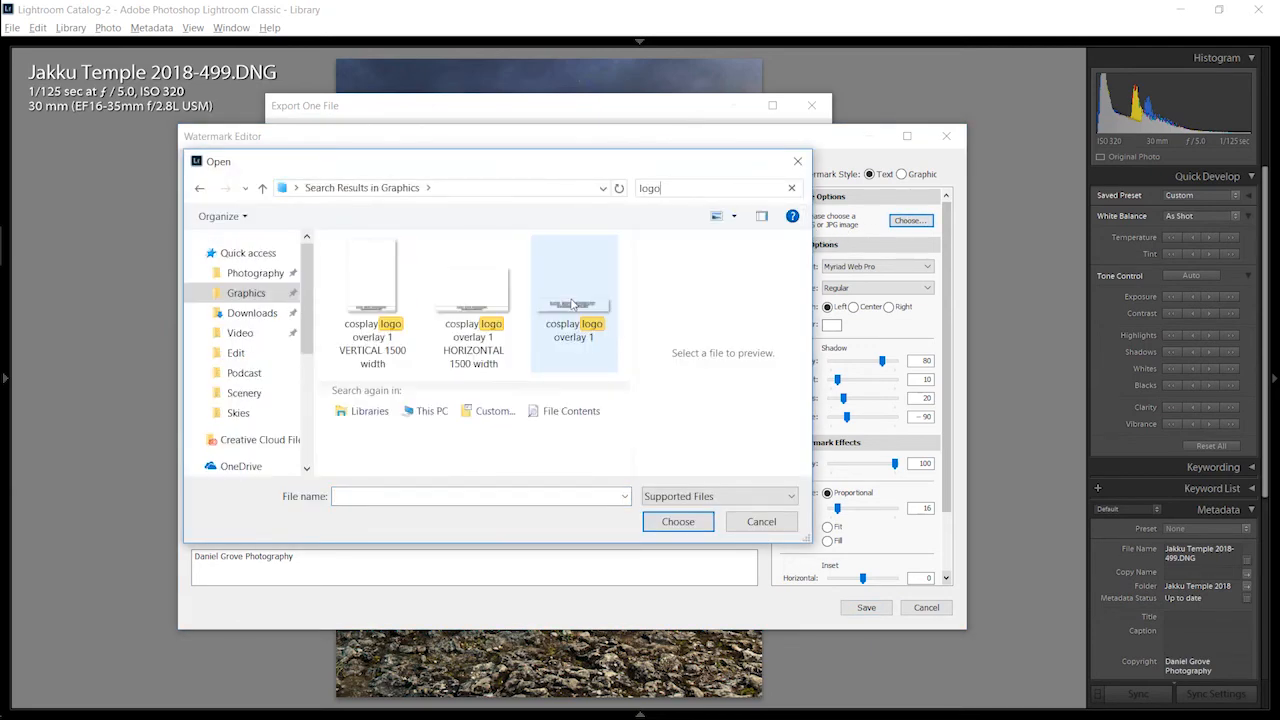
pyautogui.click(573, 304)
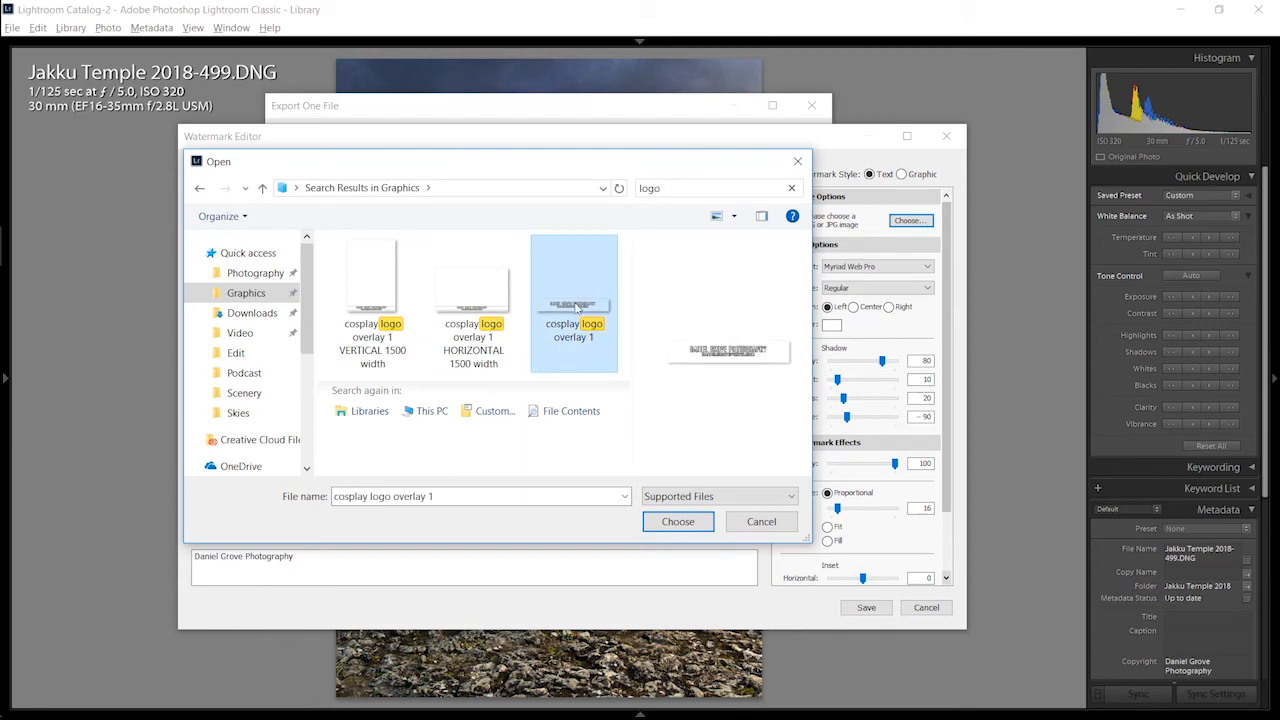
pyautogui.click(682, 522)
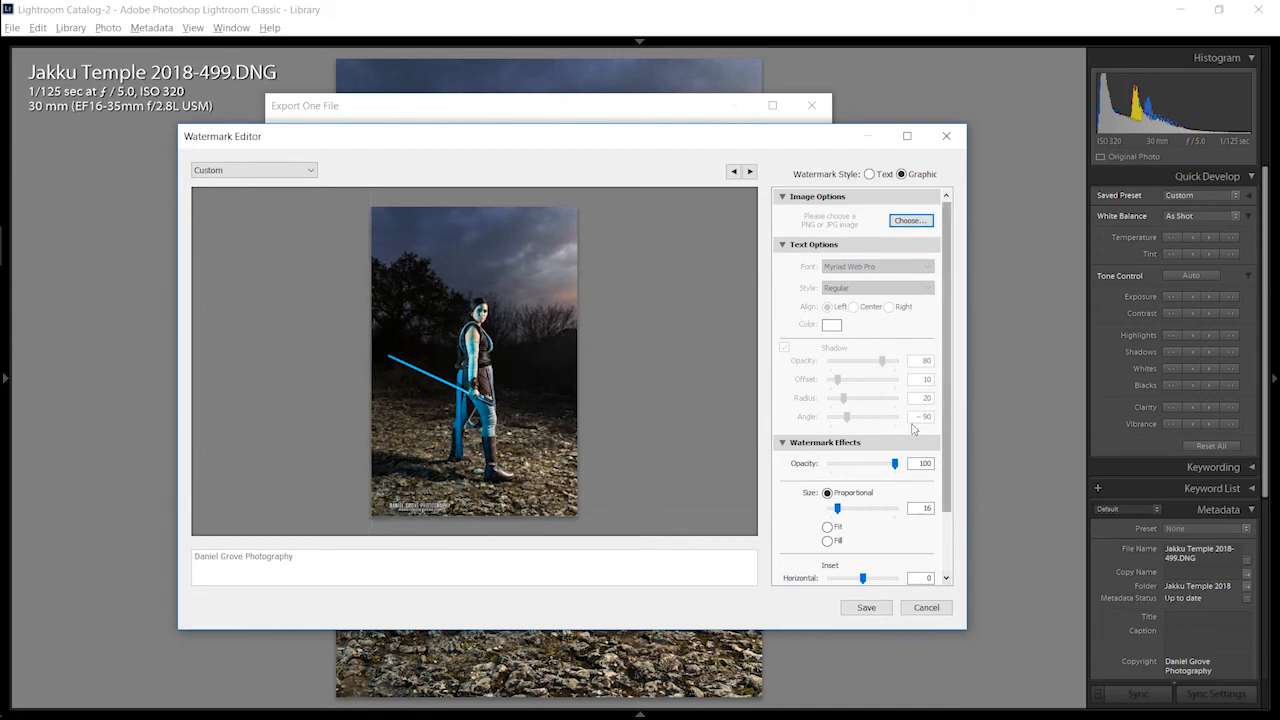
# Step: Try a proportional logo size of 34, switch to Fit, and set opacity 100, horizontal inset -1 and vertical inset 2
pyautogui.moveTo(838, 512); pyautogui.dragTo(846, 515)
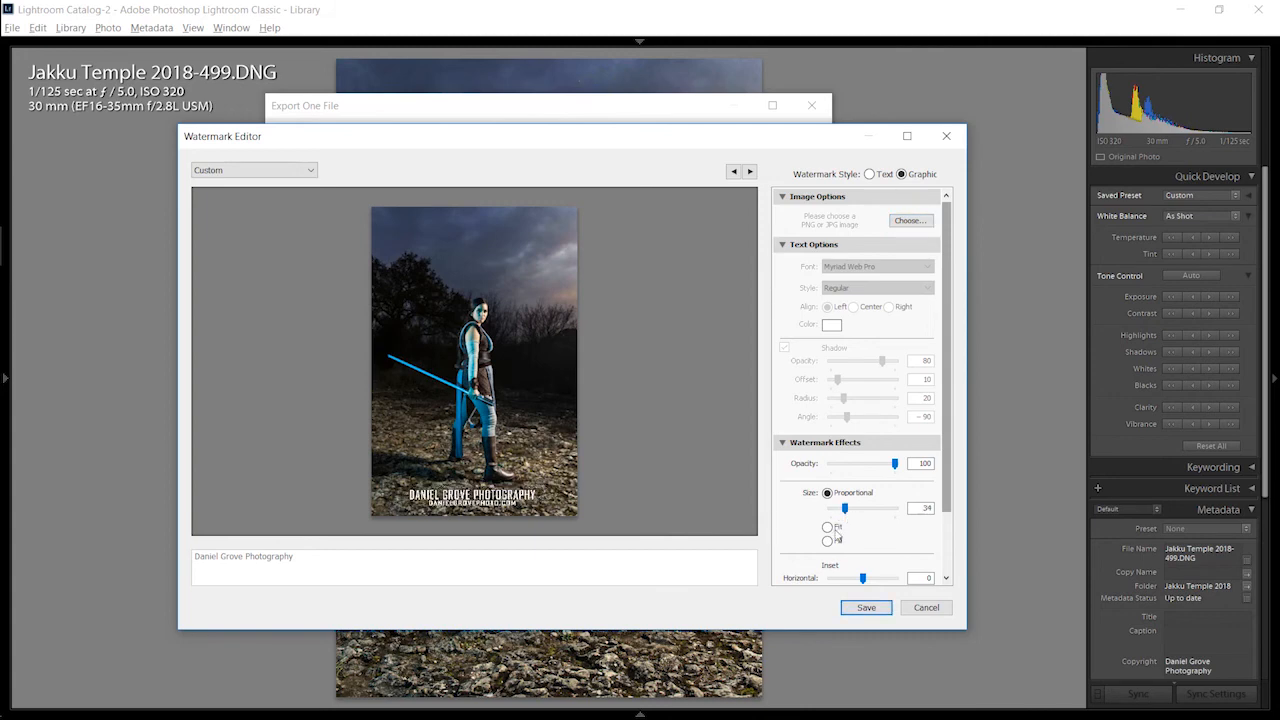
pyautogui.click(829, 528)
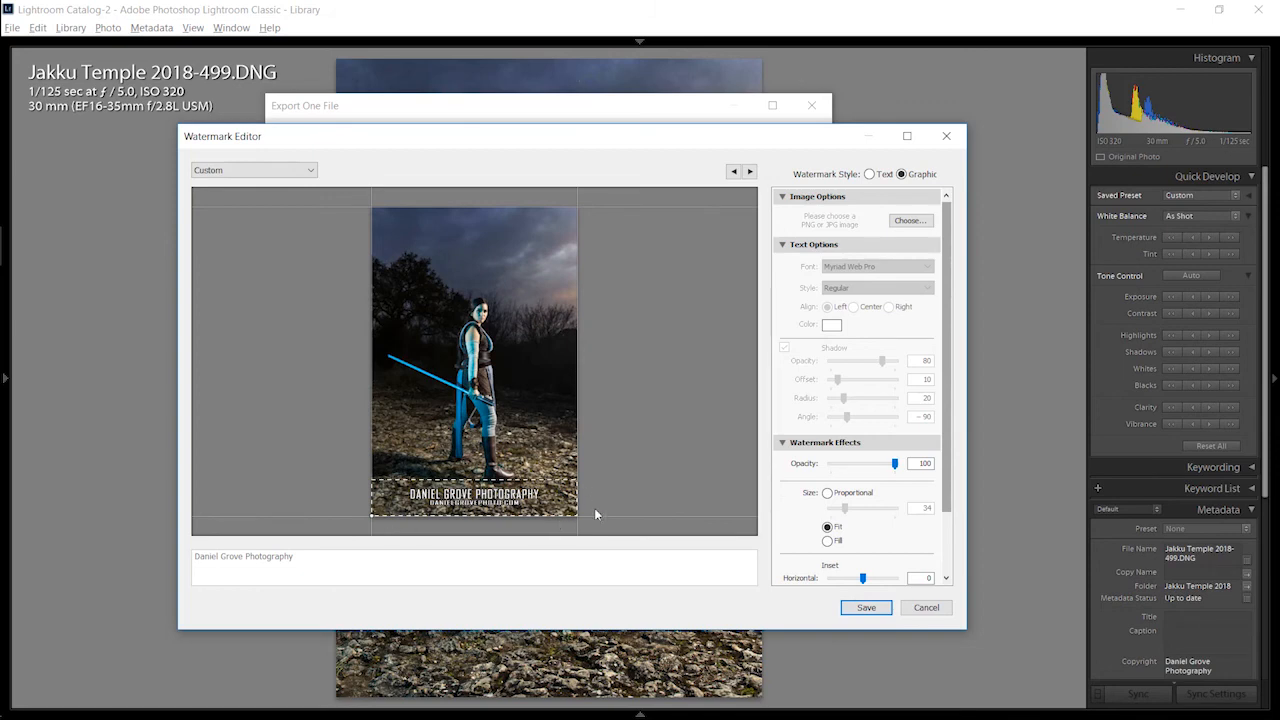
pyautogui.scroll(-3, 949, 463)
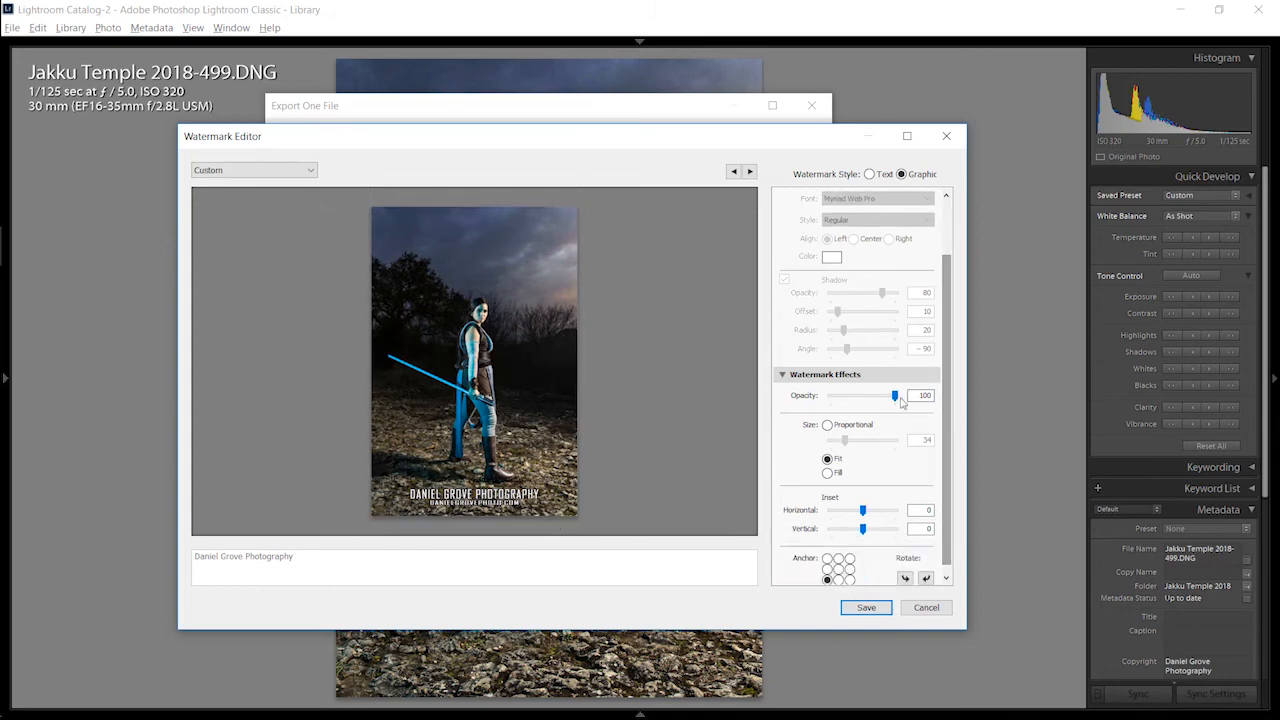
pyautogui.moveTo(891, 400)
pyautogui.mouseDown()
pyautogui.moveTo(860, 400)
pyautogui.moveTo(895, 398)
pyautogui.mouseUp()
pyautogui.moveTo(862, 510); pyautogui.dragTo(843, 538)
pyautogui.moveTo(890, 530); pyautogui.dragTo(869, 529)
# Step: Try the logo at several central and upper anchor points, and anchor it at the photo's bottom-left corner with a proportional size of 29
pyautogui.click(838, 568)
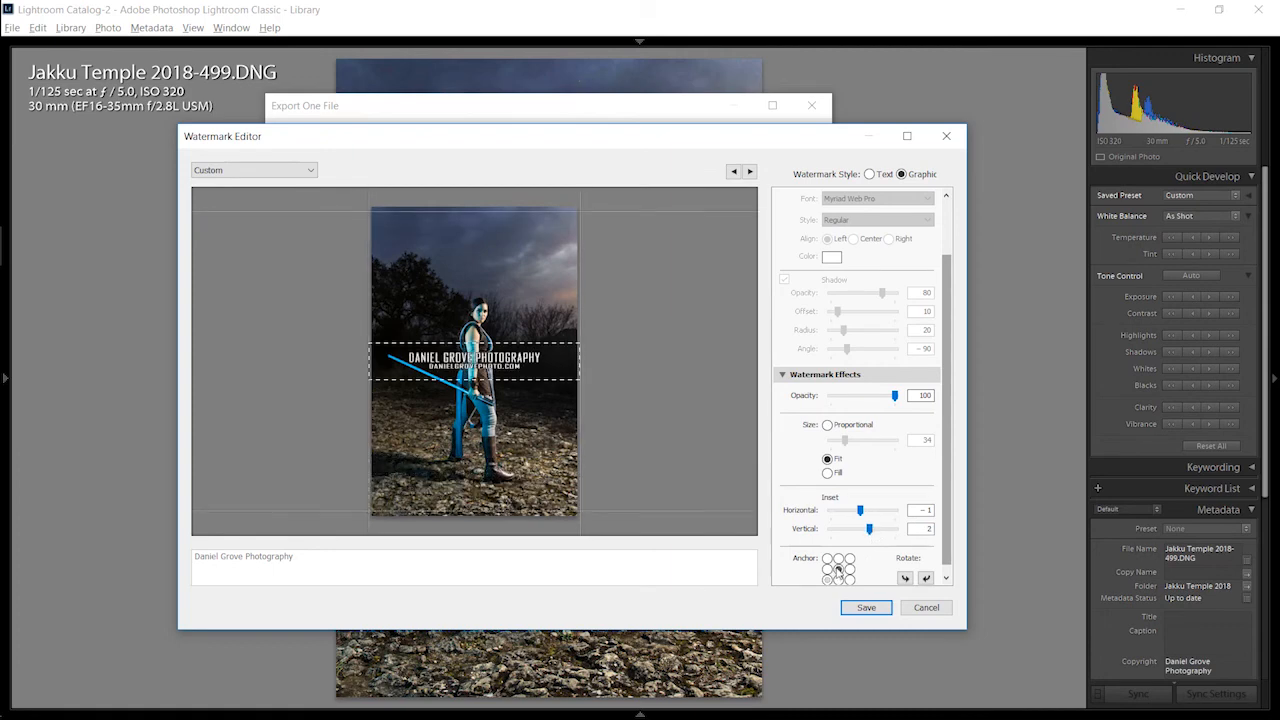
pyautogui.click(838, 559)
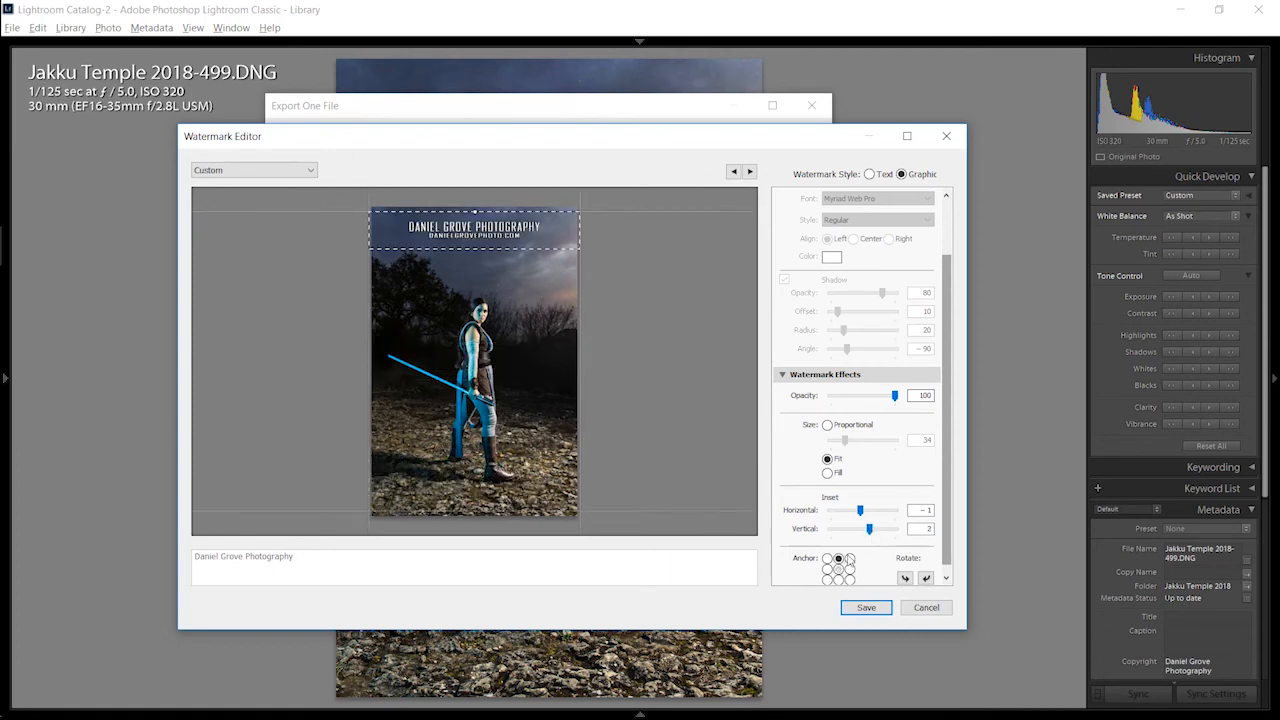
pyautogui.click(850, 559)
pyautogui.click(838, 578)
pyautogui.click(838, 568)
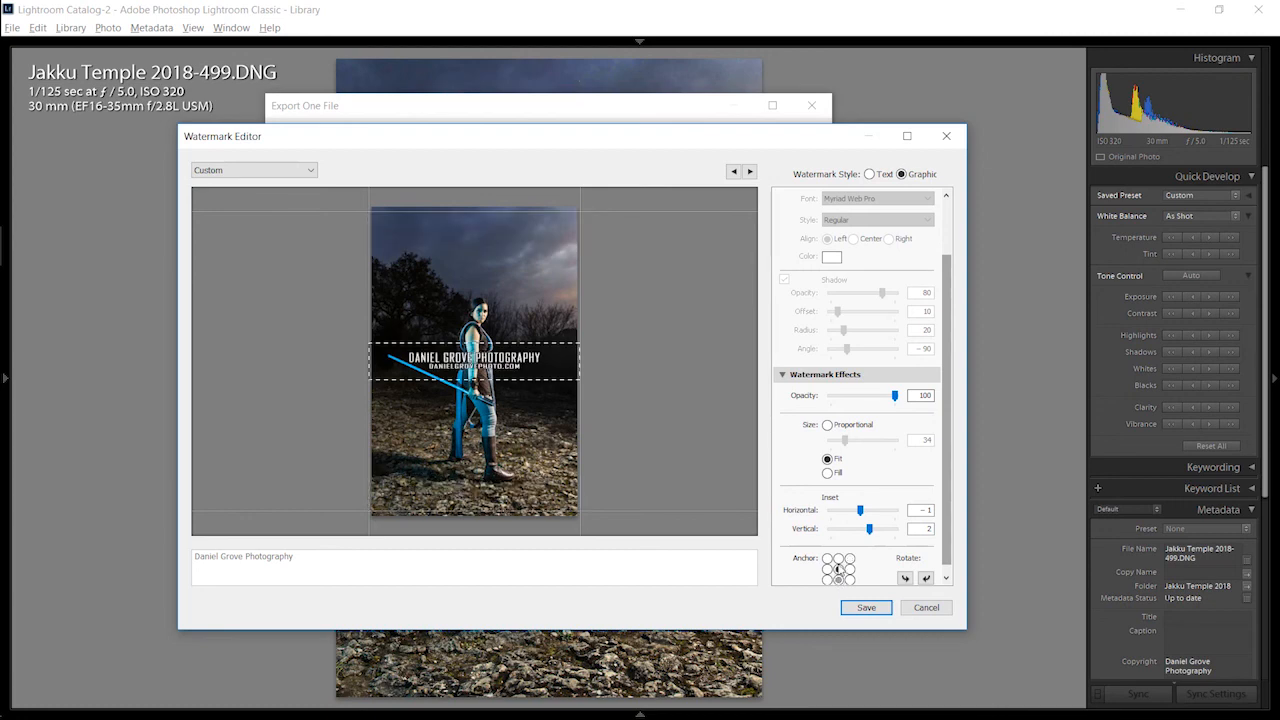
pyautogui.click(827, 578)
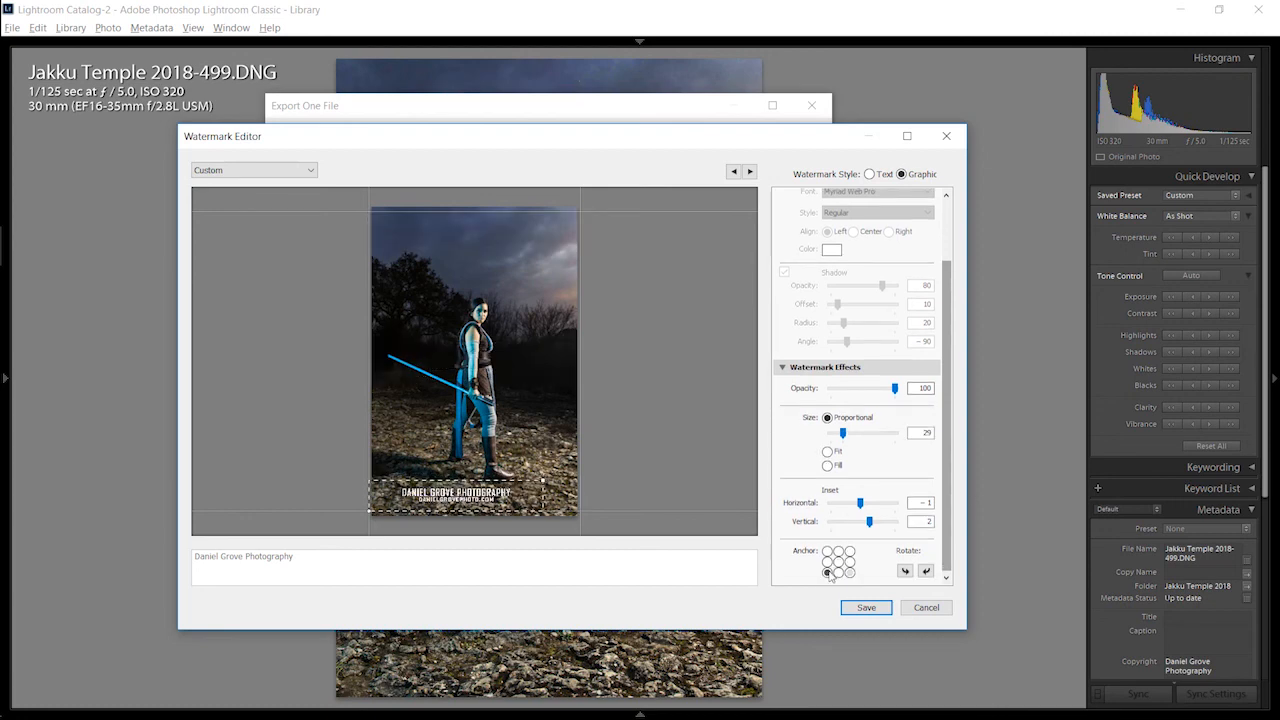
# Step: View the option for saving the current watermark settings as a new preset, and close the Watermark Editor without saving
pyautogui.click(266, 172)
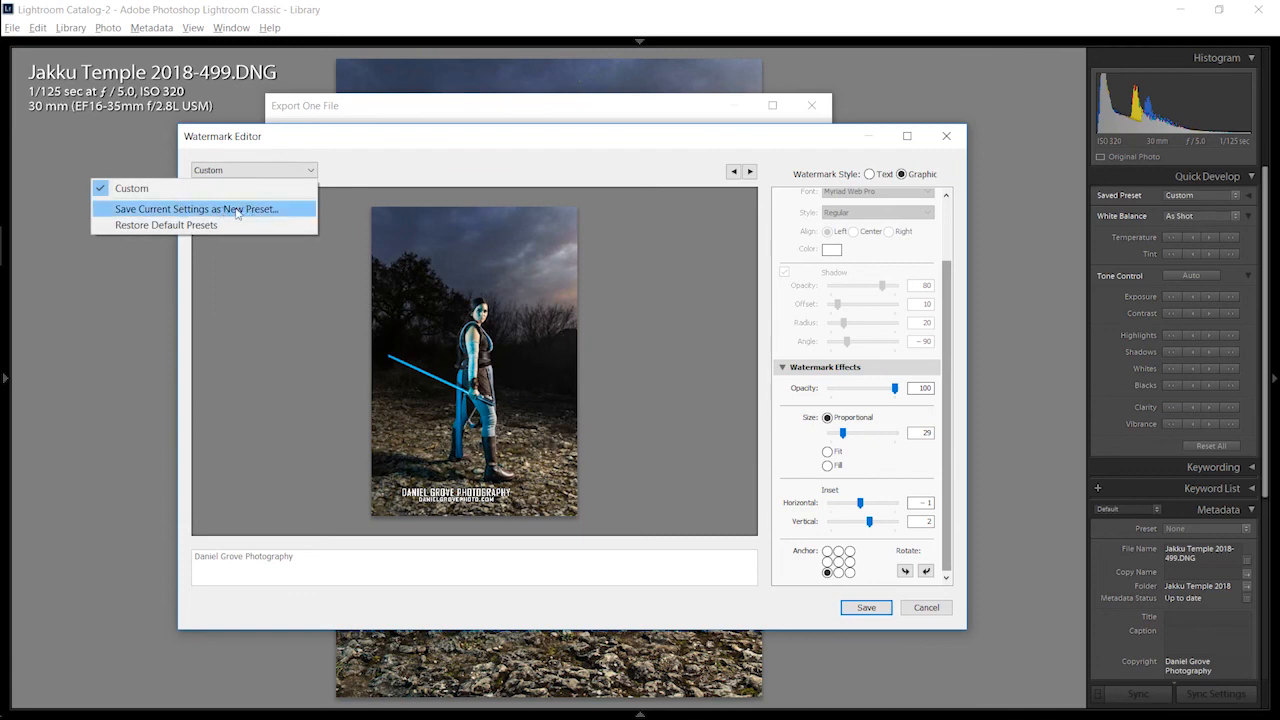
pyautogui.click(379, 160)
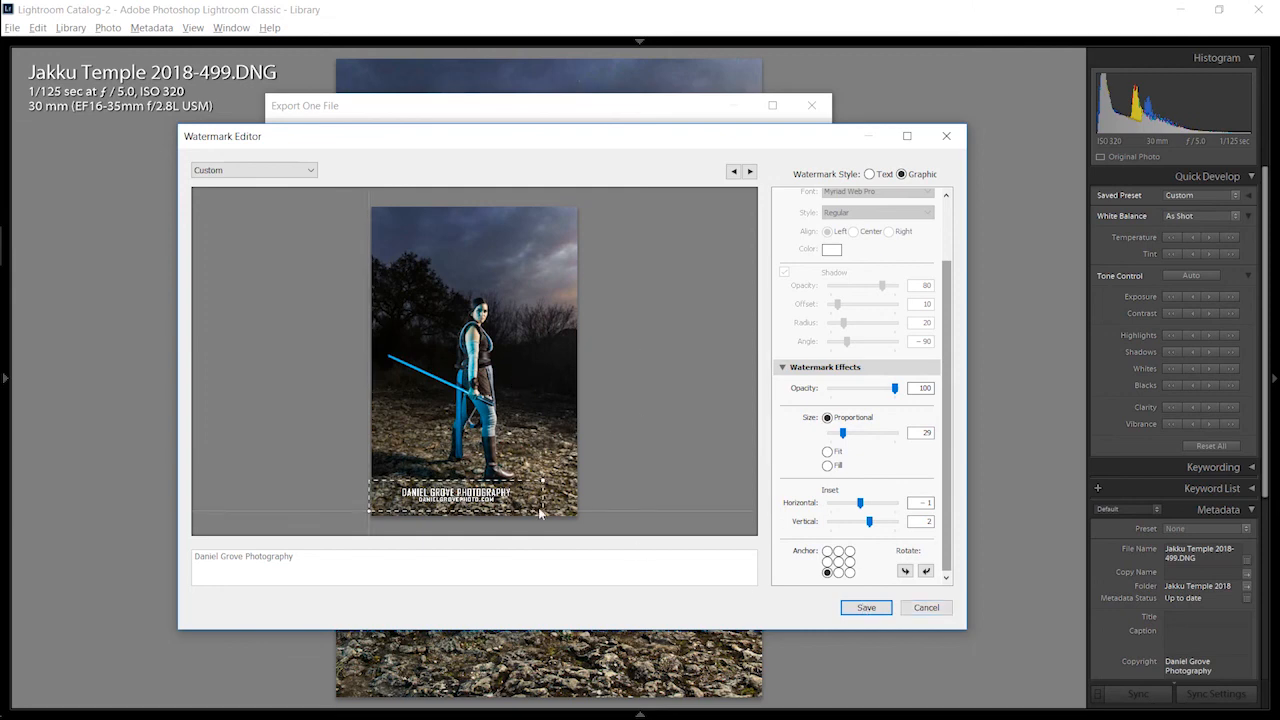
pyautogui.click(926, 608)
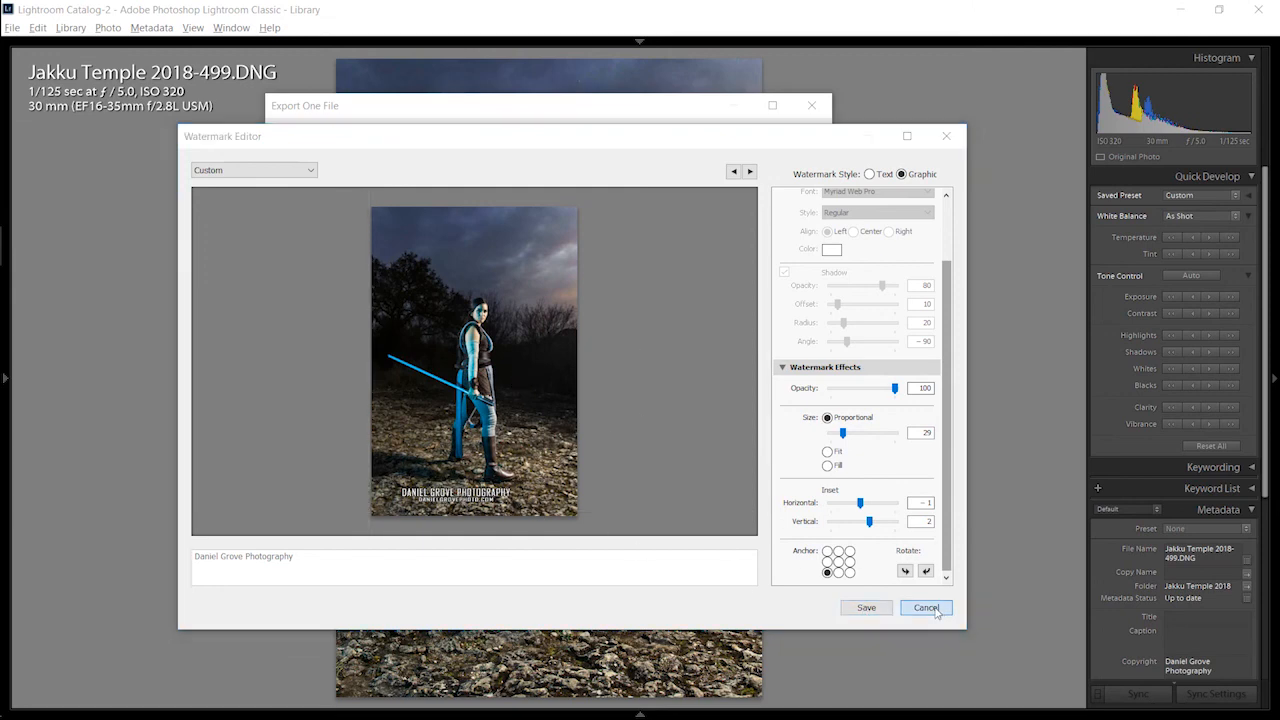